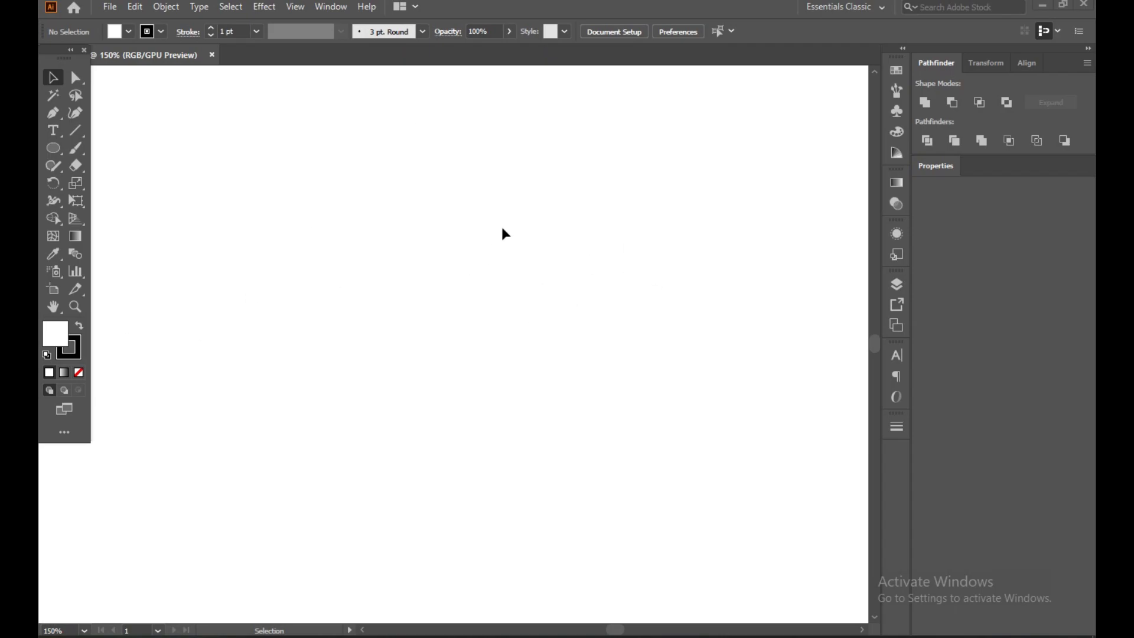
- Zoom out to 50% and pan so the whole blank artboard is centred in the window
key(ctrl+minus)
key(ctrl+minus)
key(ctrl+minus)
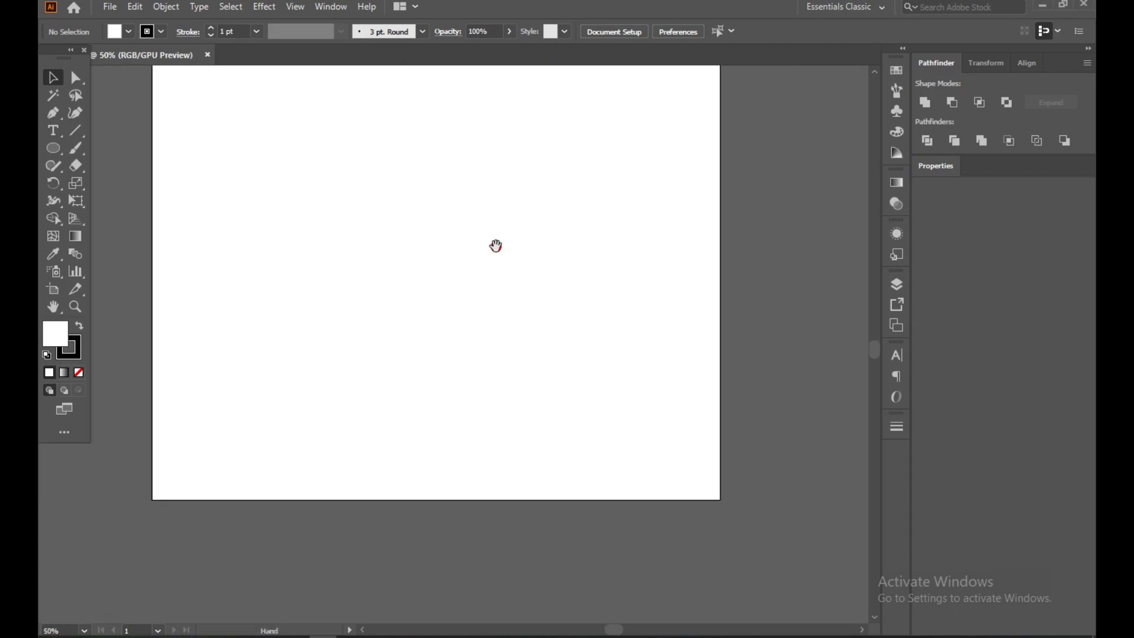
drag(500, 157, 536, 242)
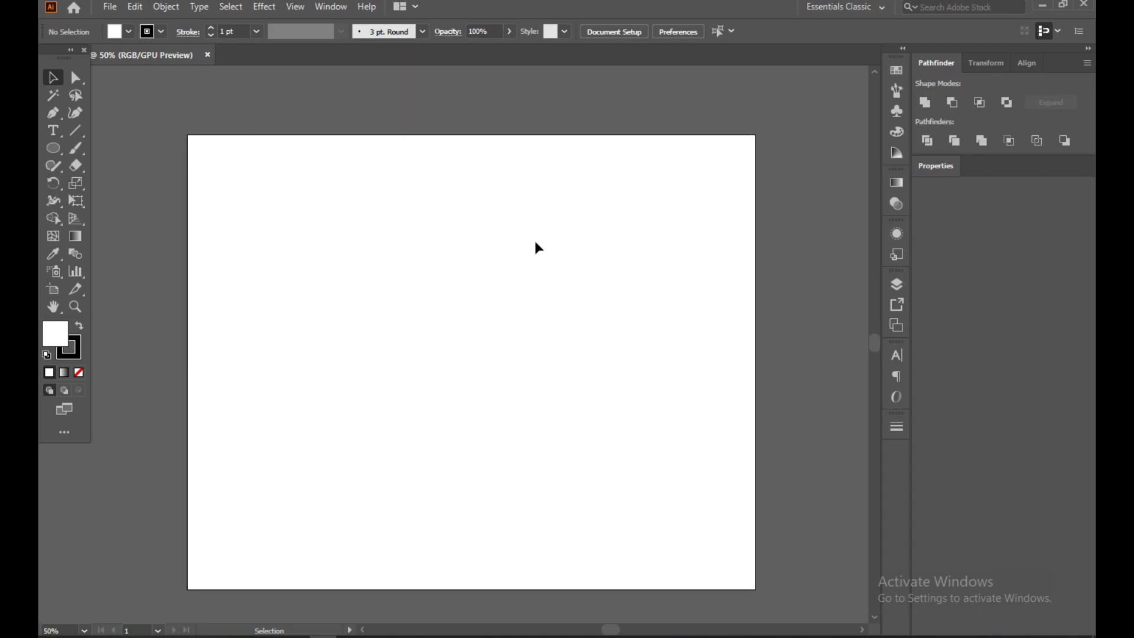
- Draw a rectangle covering the whole artboard and fill it near-black 07070C
drag(53, 148, 97, 149)
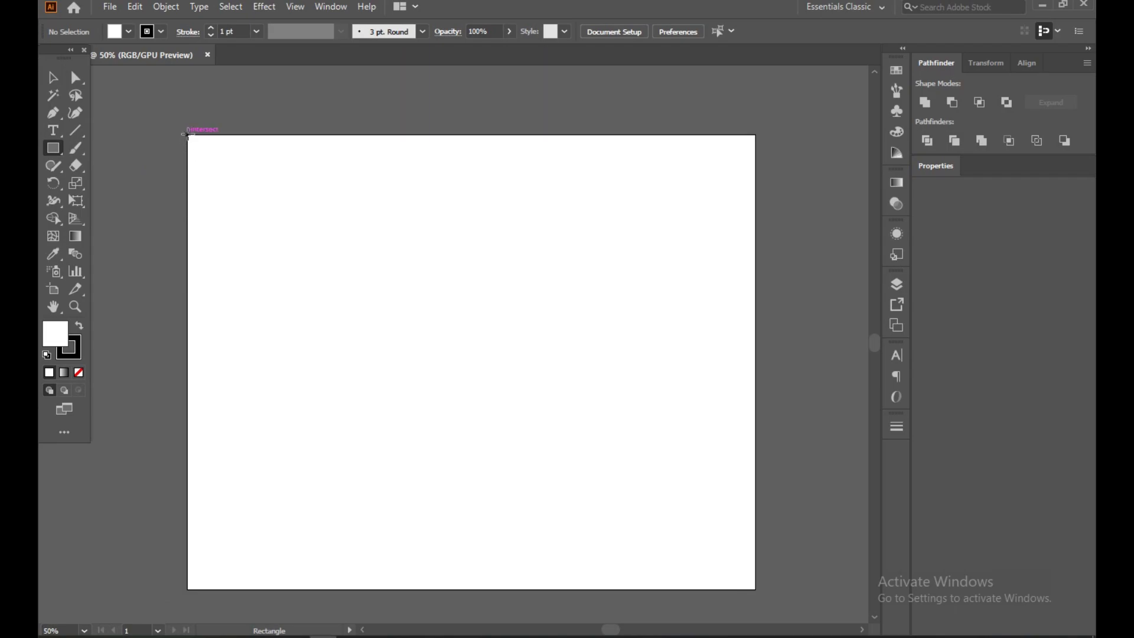
drag(188, 135, 756, 588)
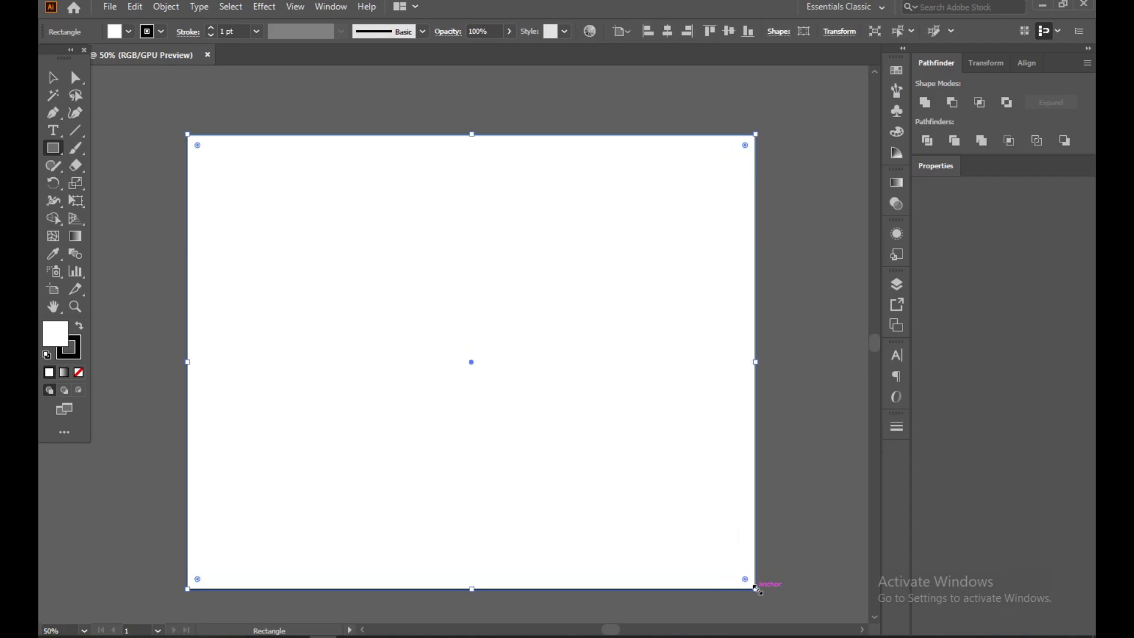
double_click(65, 335)
drag(573, 306, 529, 384)
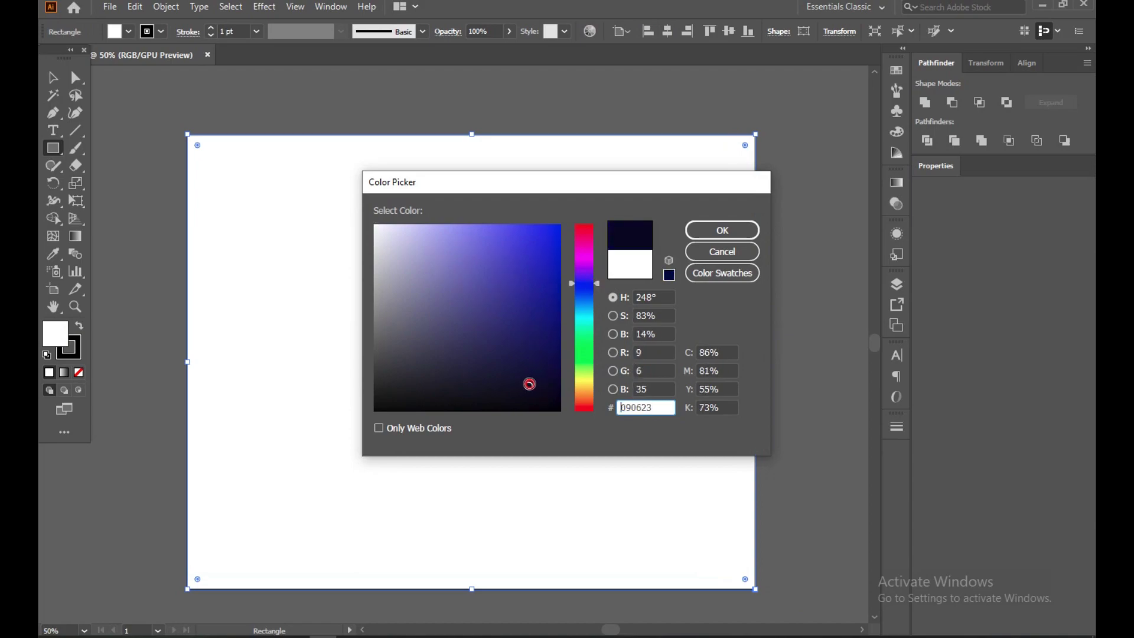
click(711, 231)
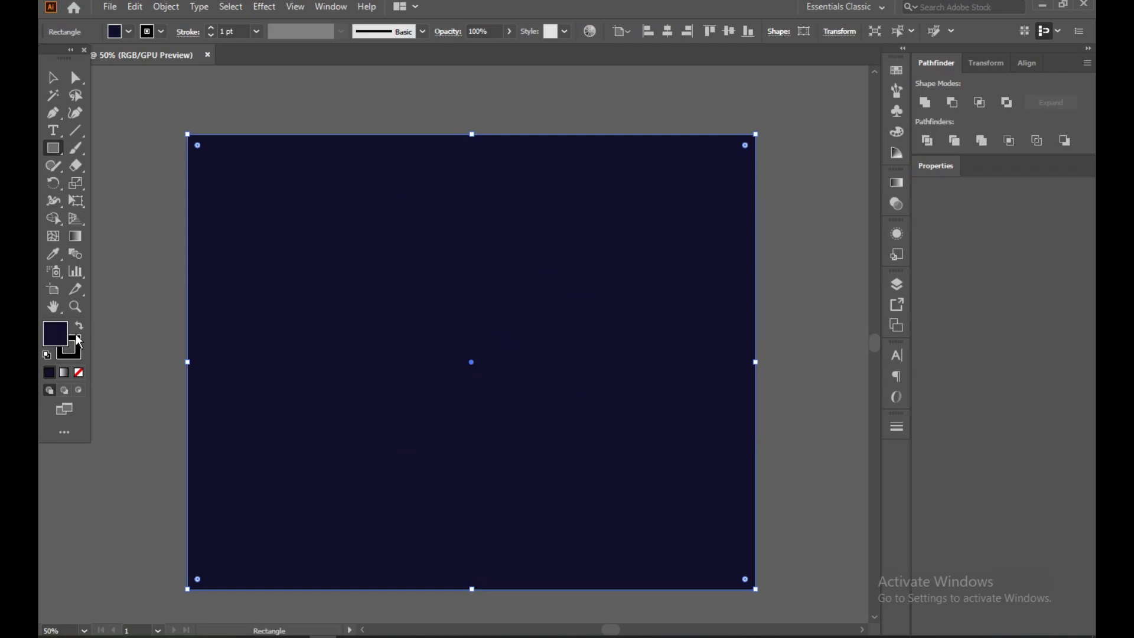
double_click(67, 341)
drag(472, 384, 460, 393)
click(714, 230)
double_click(54, 340)
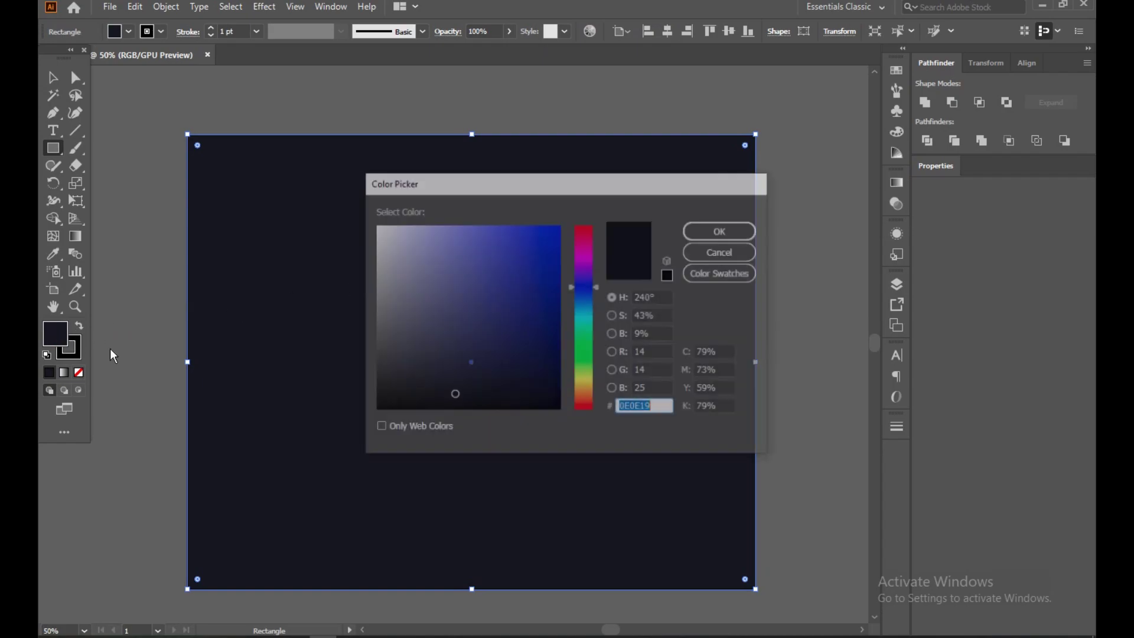
drag(465, 388, 459, 399)
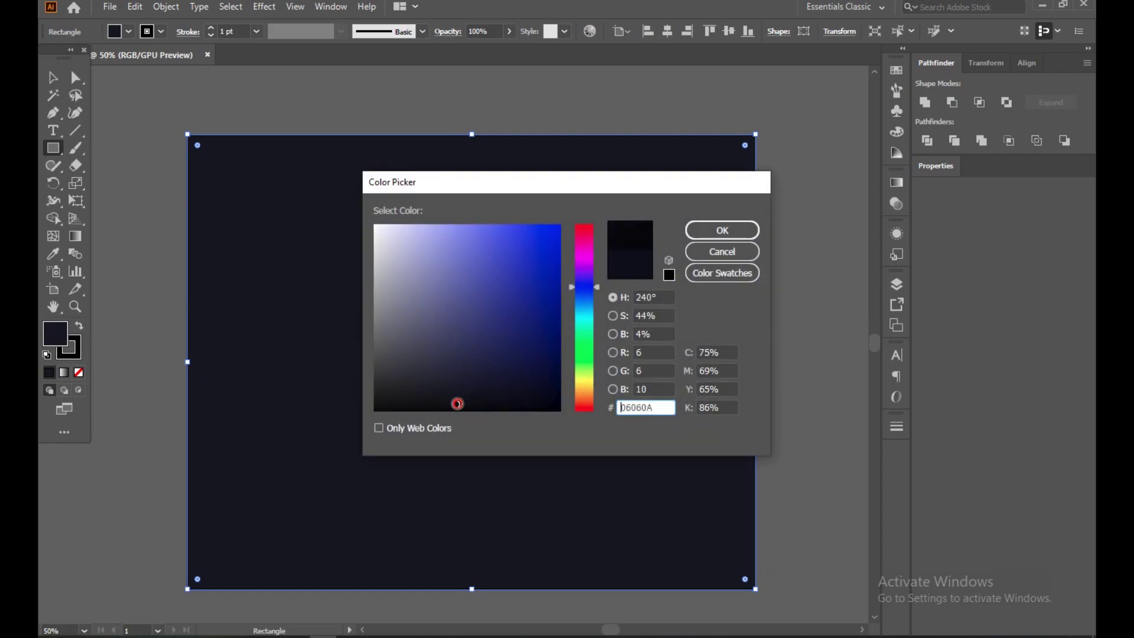
click(721, 230)
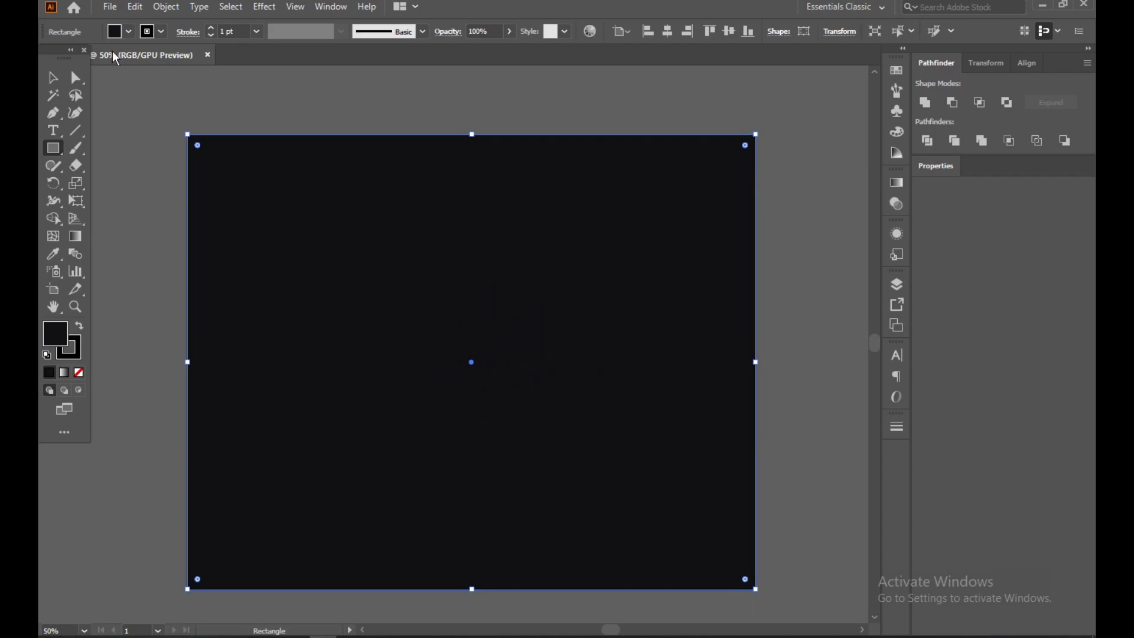
- Lock the background rectangle with Object > Lock > Selection
click(168, 10)
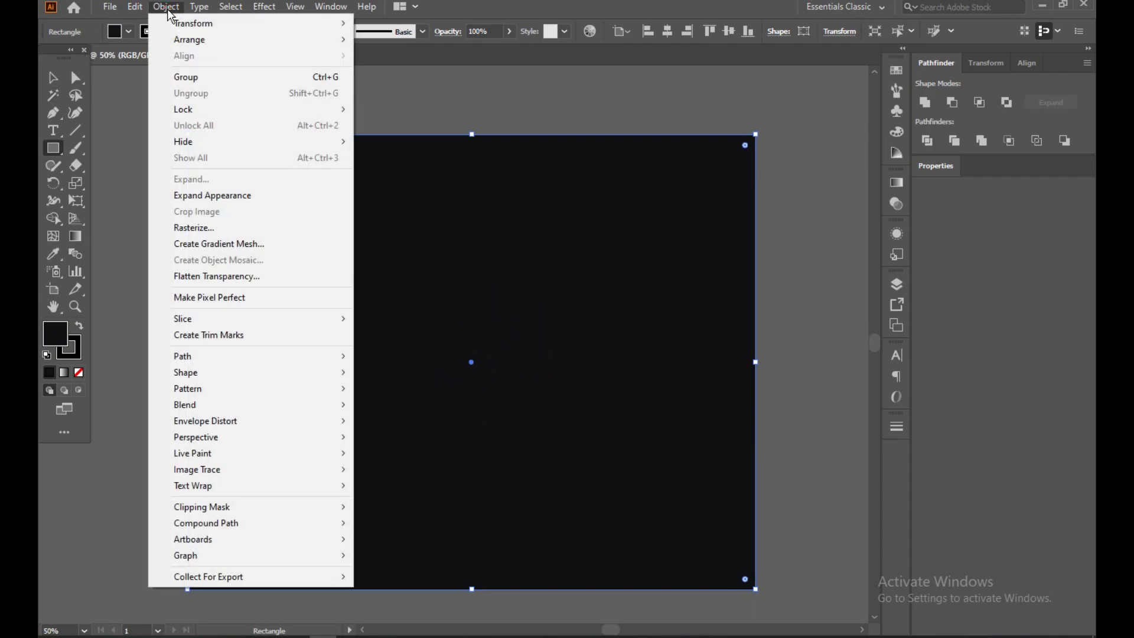
mouse_move(180, 114)
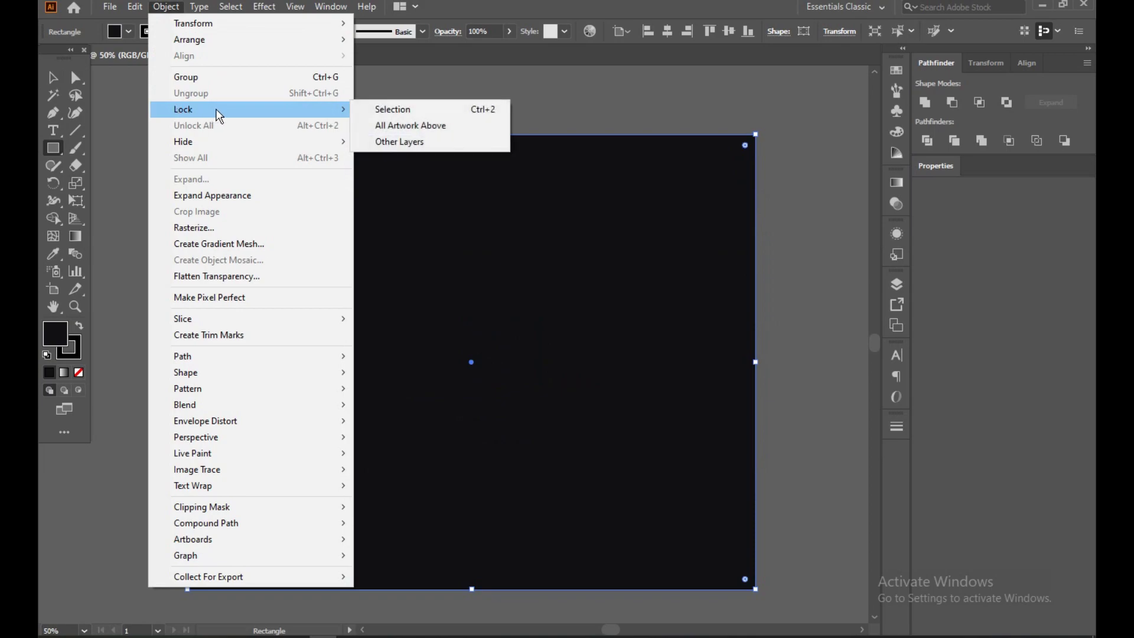
click(367, 109)
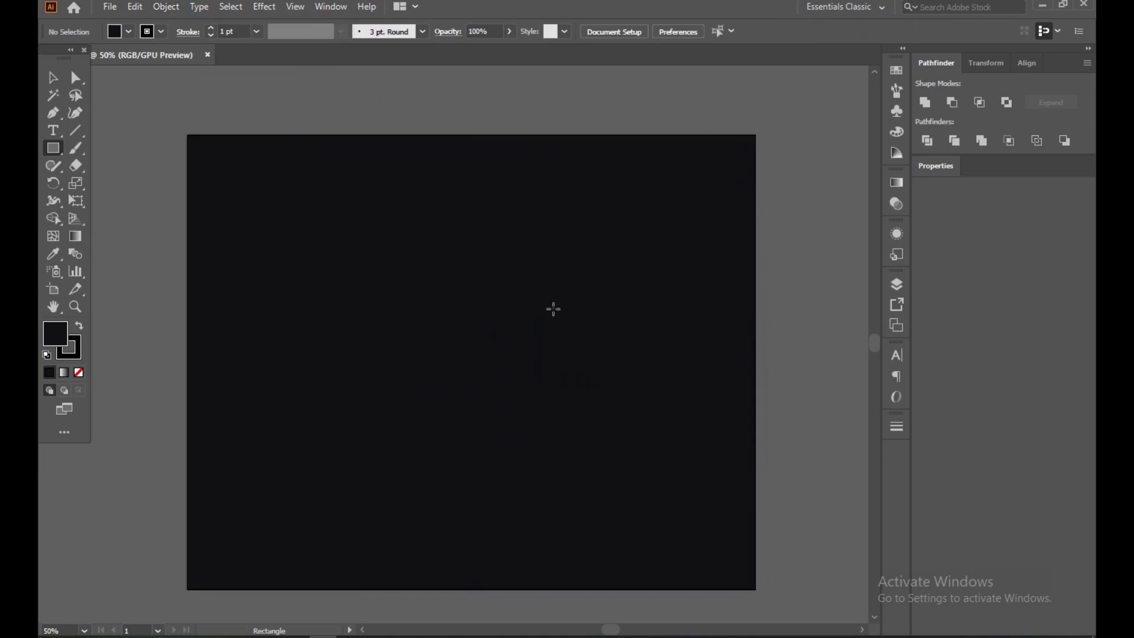
click(55, 83)
- Draw a circle about 475 px across and move it near the artboard centre
drag(52, 151, 114, 181)
drag(388, 258, 514, 488)
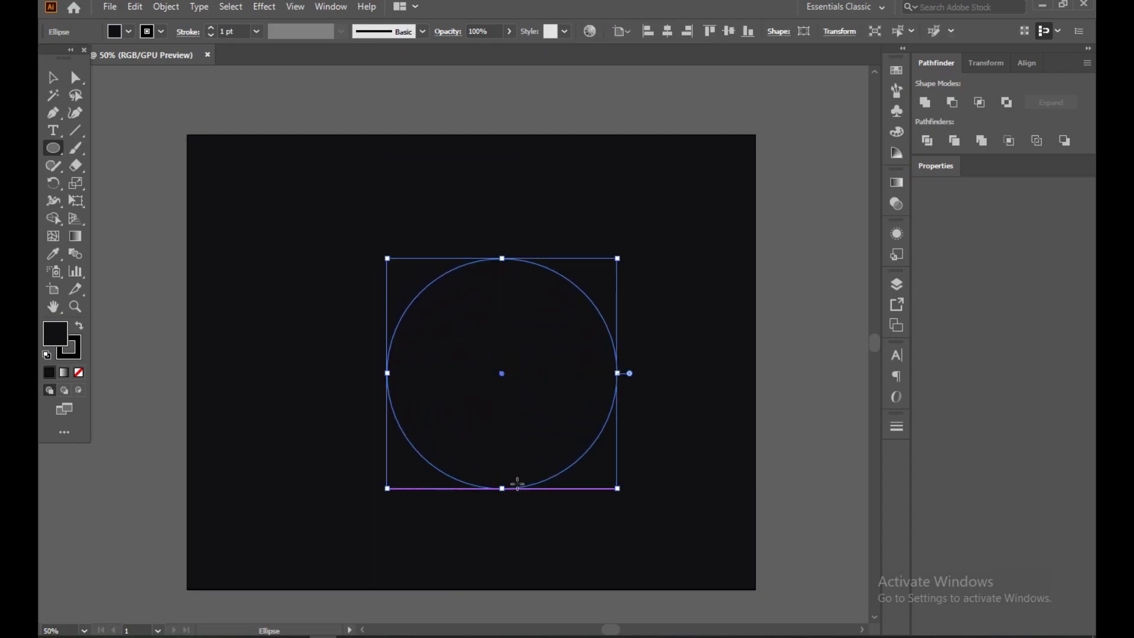
key(v)
drag(536, 372, 522, 332)
drag(594, 450, 582, 423)
drag(504, 329, 516, 349)
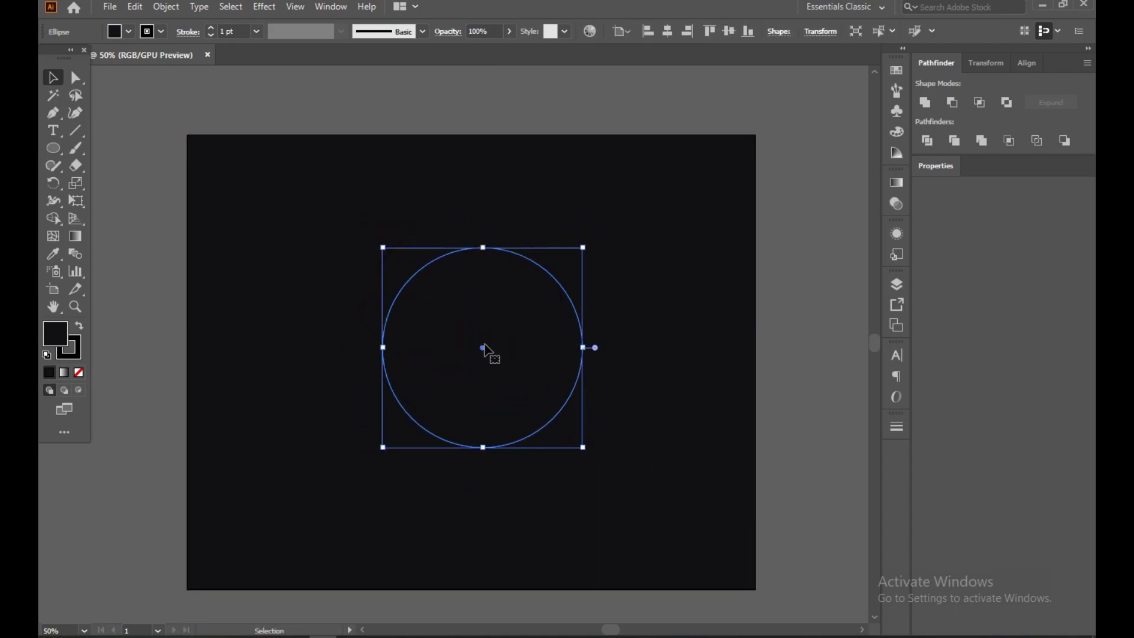
- Fill the circle bright cyan 35EFEA
double_click(56, 347)
drag(579, 335, 576, 317)
click(534, 261)
drag(534, 261, 520, 236)
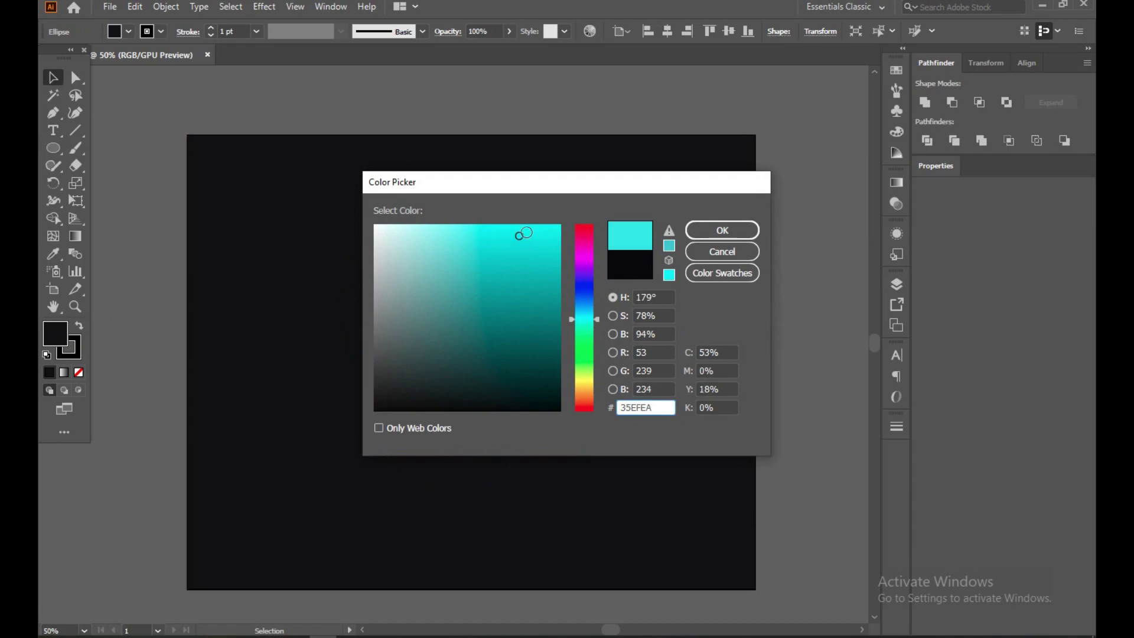
click(723, 233)
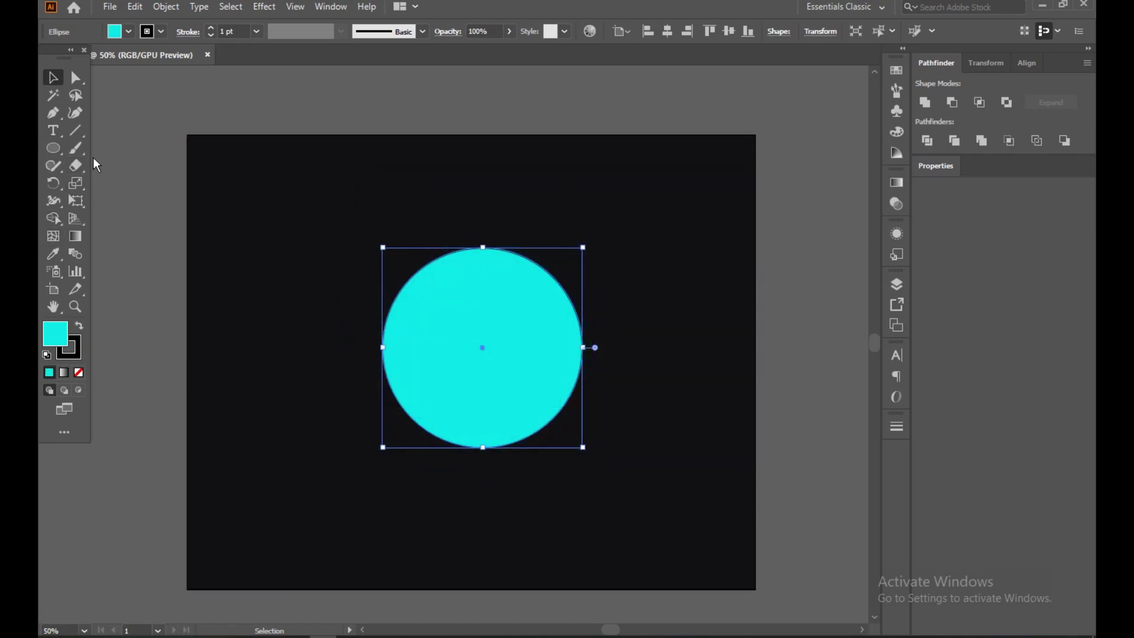
- Set the circle's stroke to None
click(81, 345)
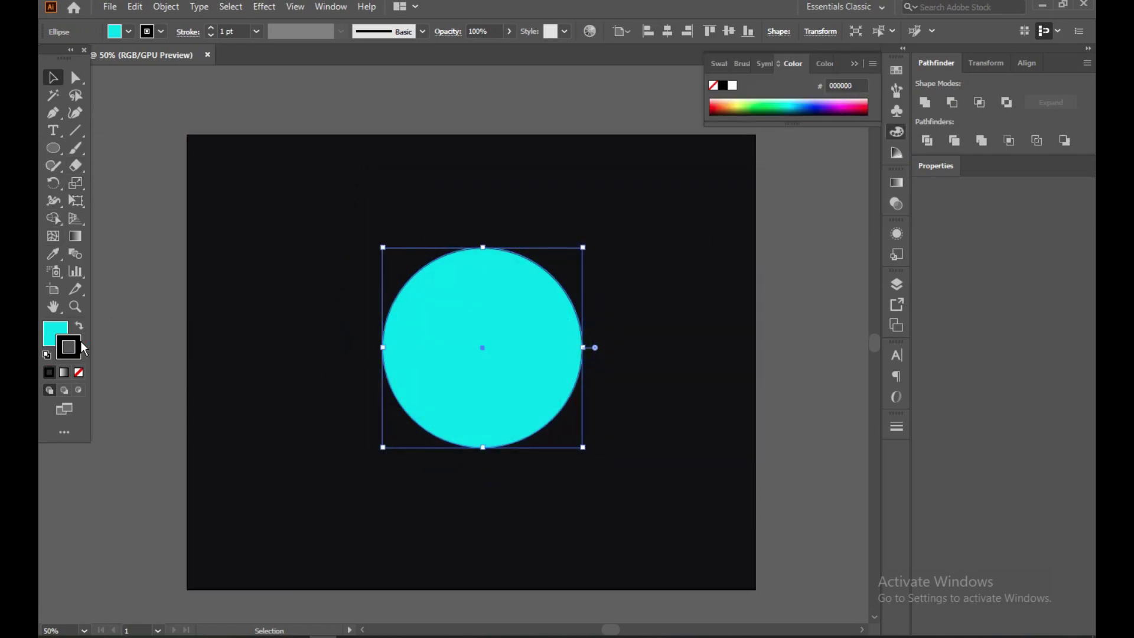
click(84, 368)
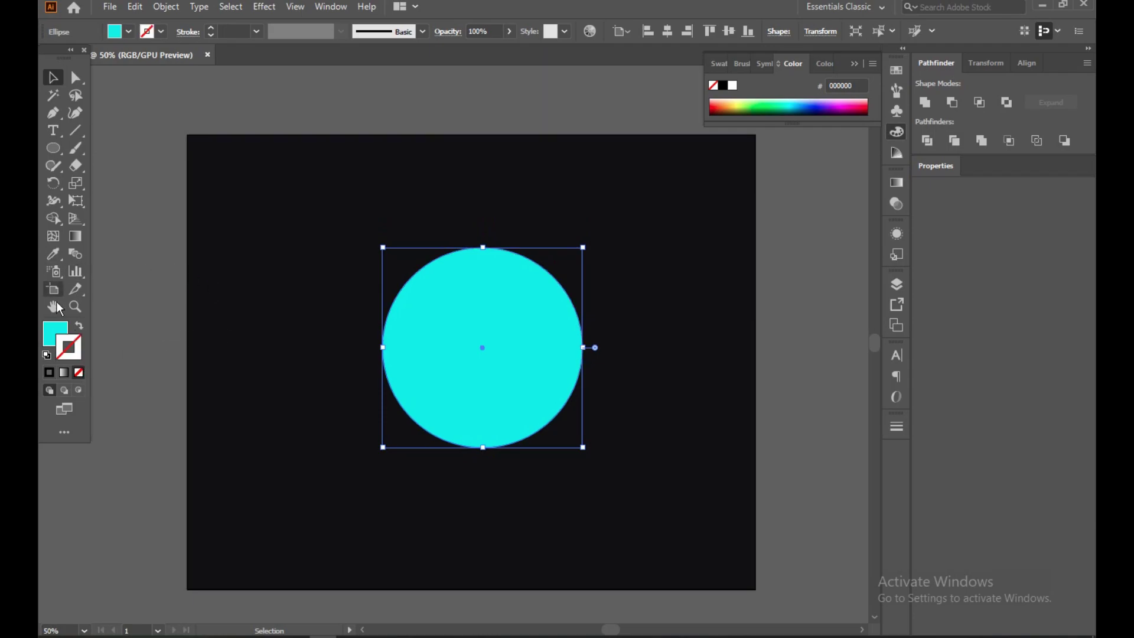
click(52, 337)
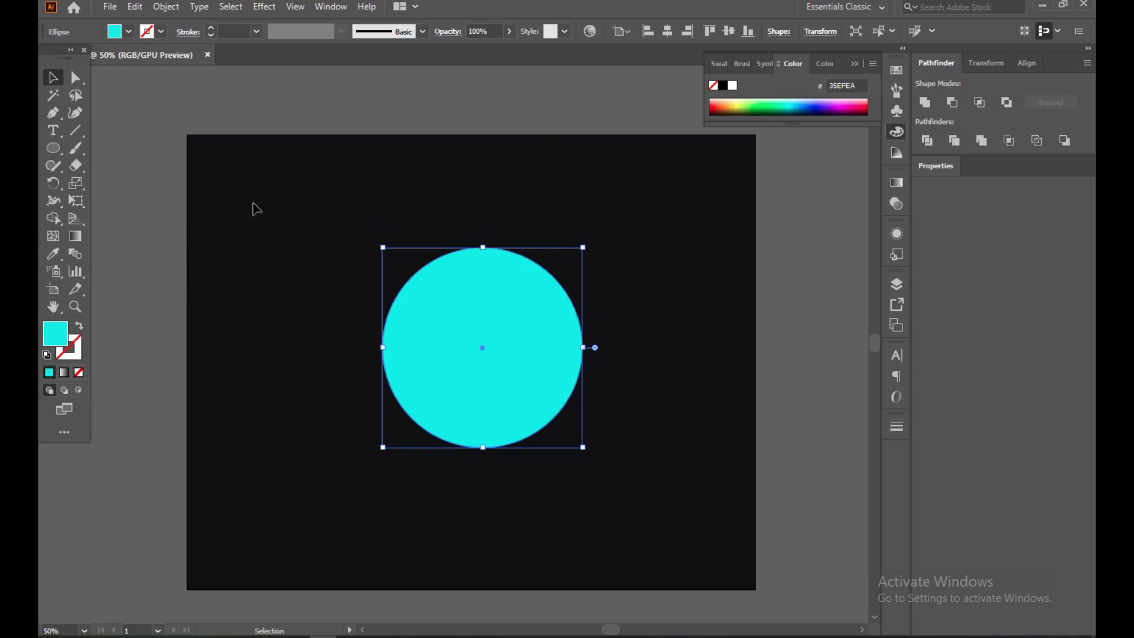
- Copy the circle, paste it in place, and shrink the copy to 334 px
click(135, 8)
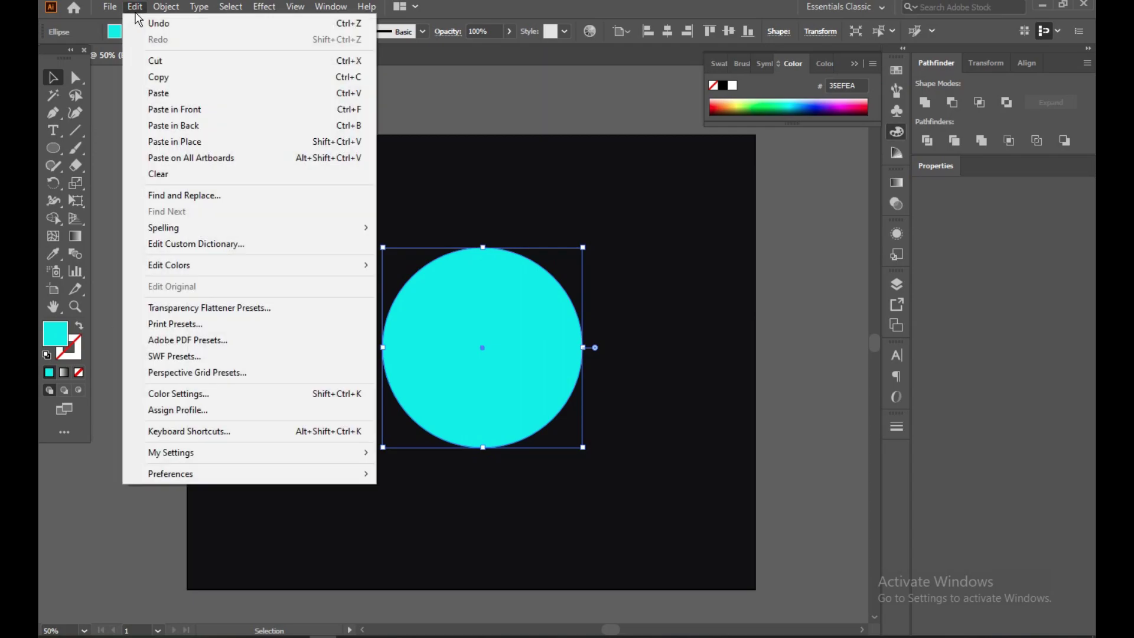
click(169, 83)
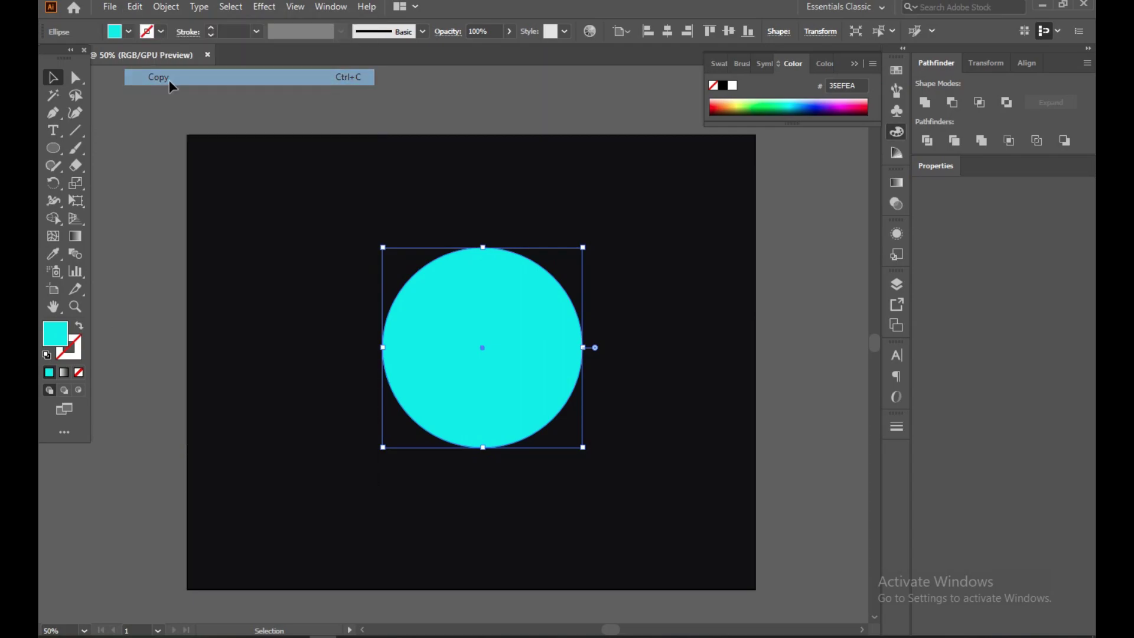
click(135, 7)
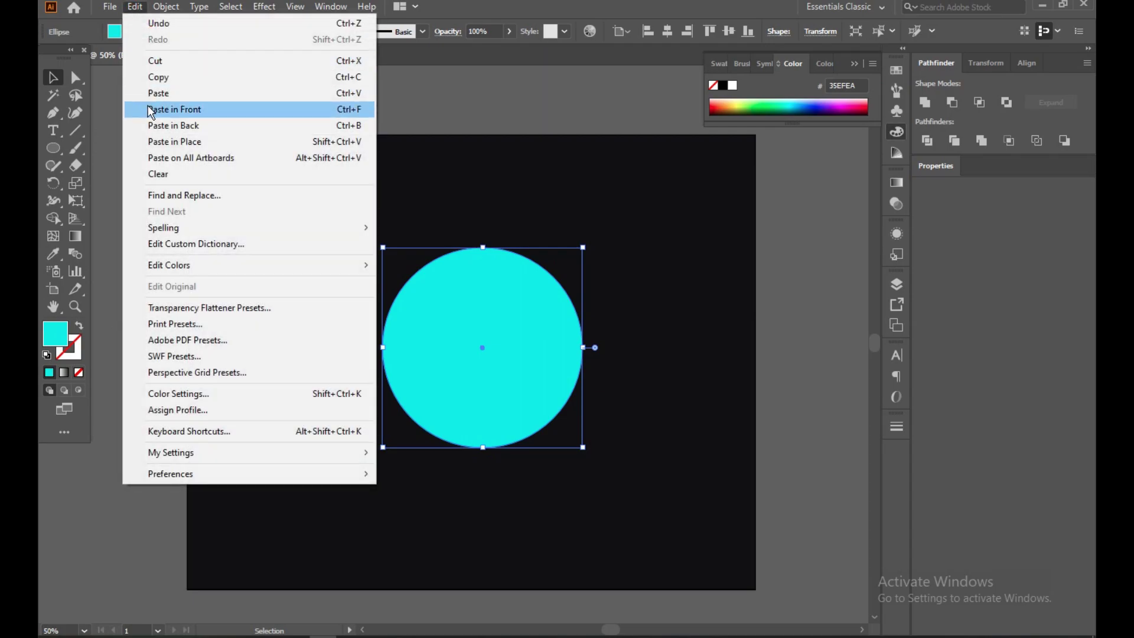
click(153, 142)
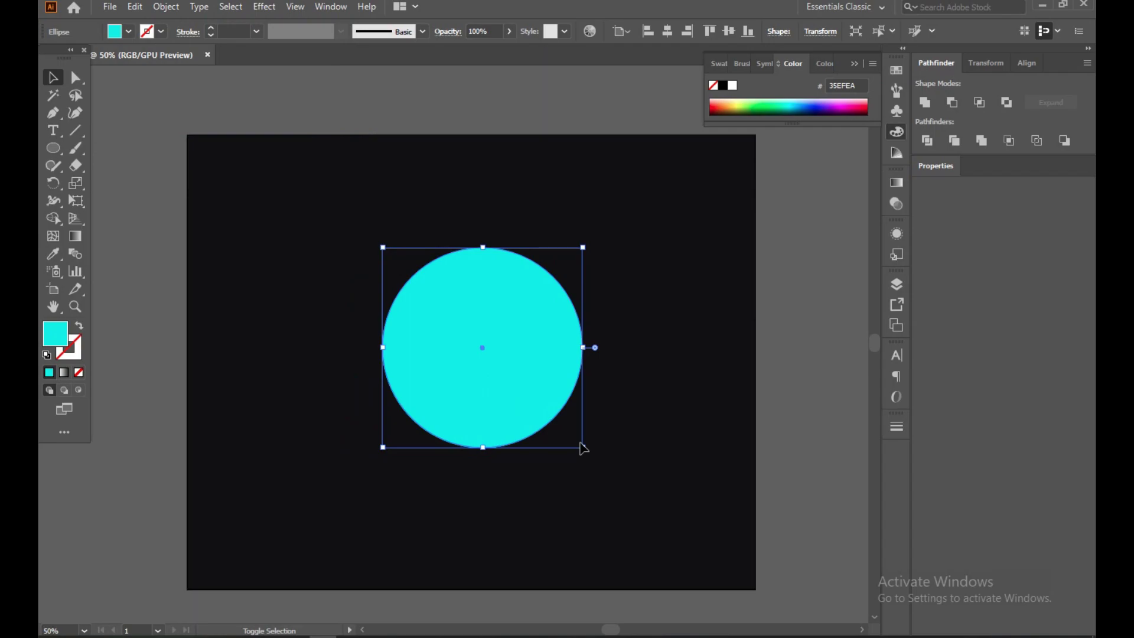
drag(583, 449, 565, 422)
- Select both circles and apply Pathfinder Minus Front to hollow out the centre
drag(324, 235, 524, 388)
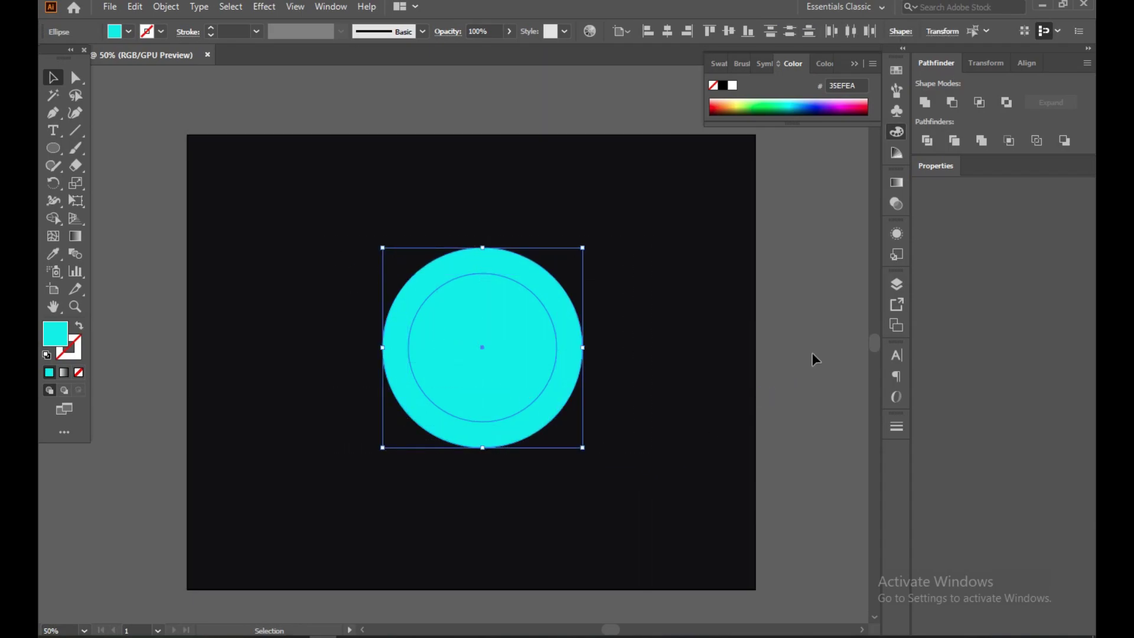
click(953, 104)
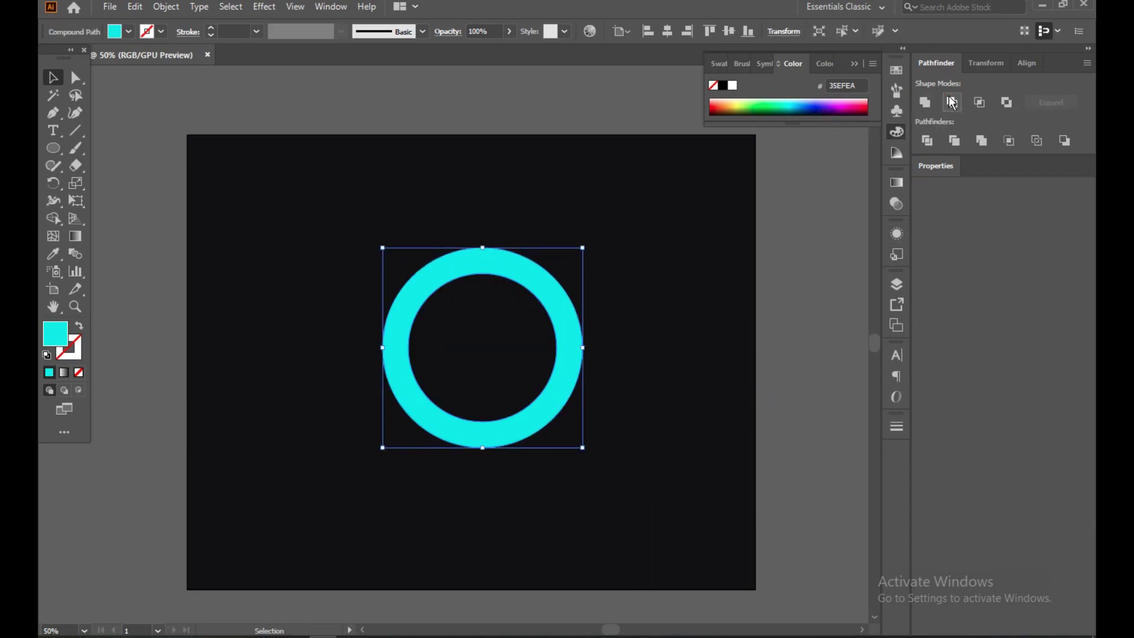
click(679, 334)
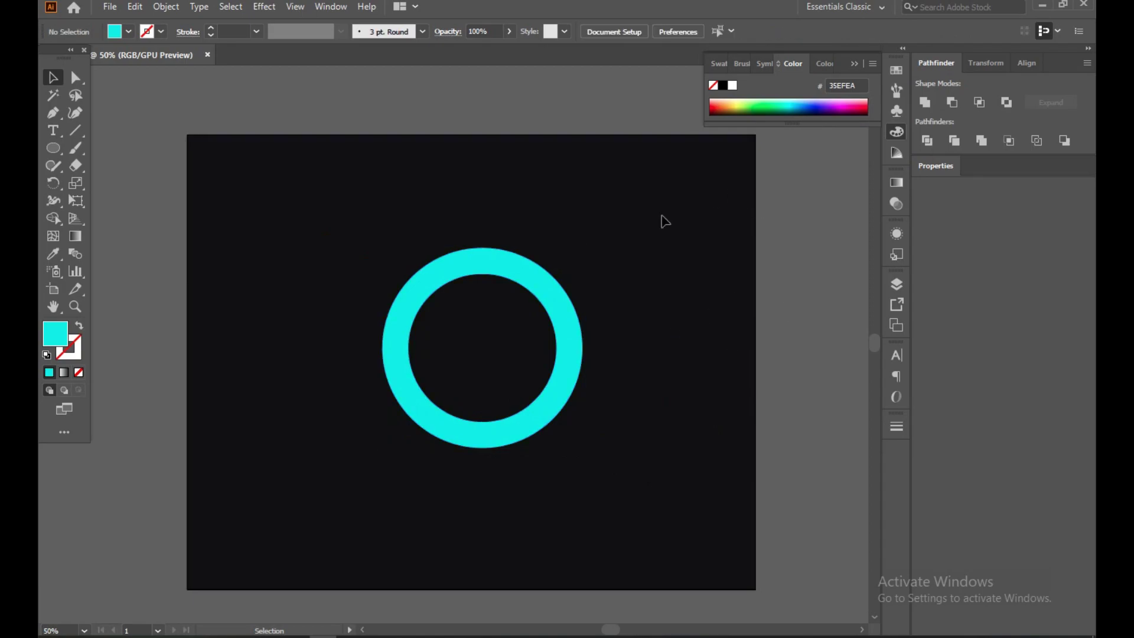
- Copy the cyan ring and paste it in place
click(564, 364)
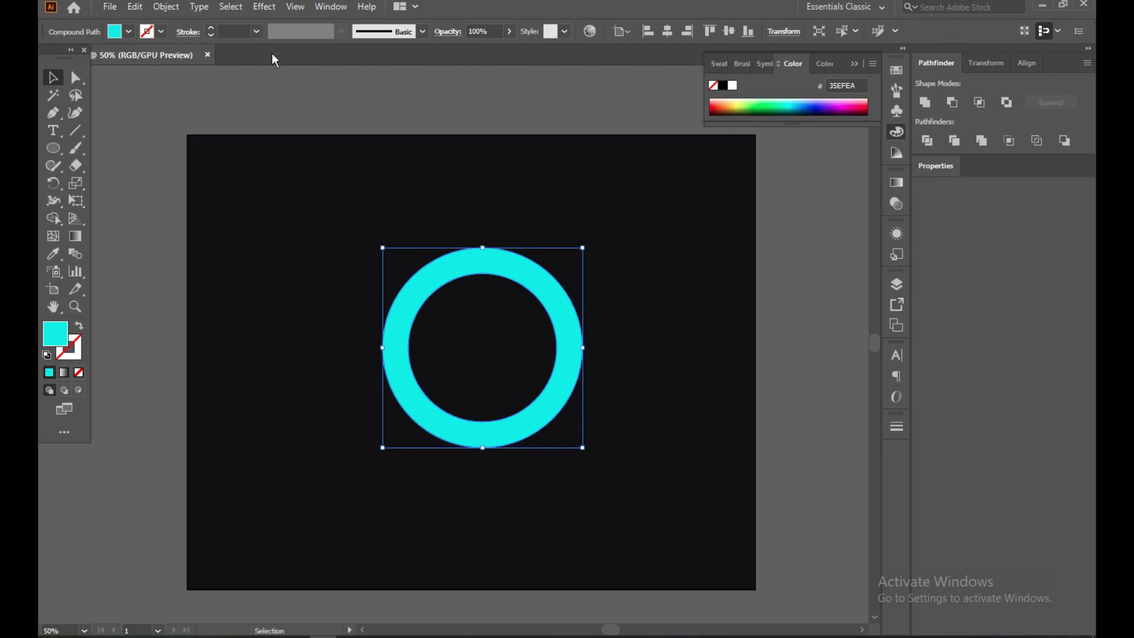
click(135, 7)
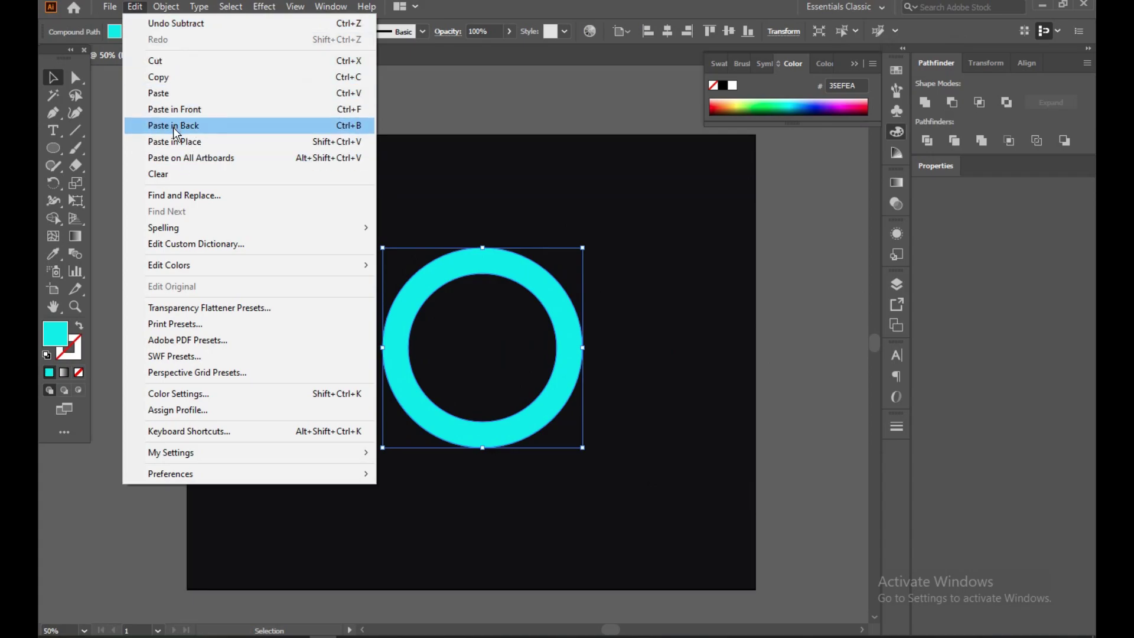
click(190, 80)
click(136, 7)
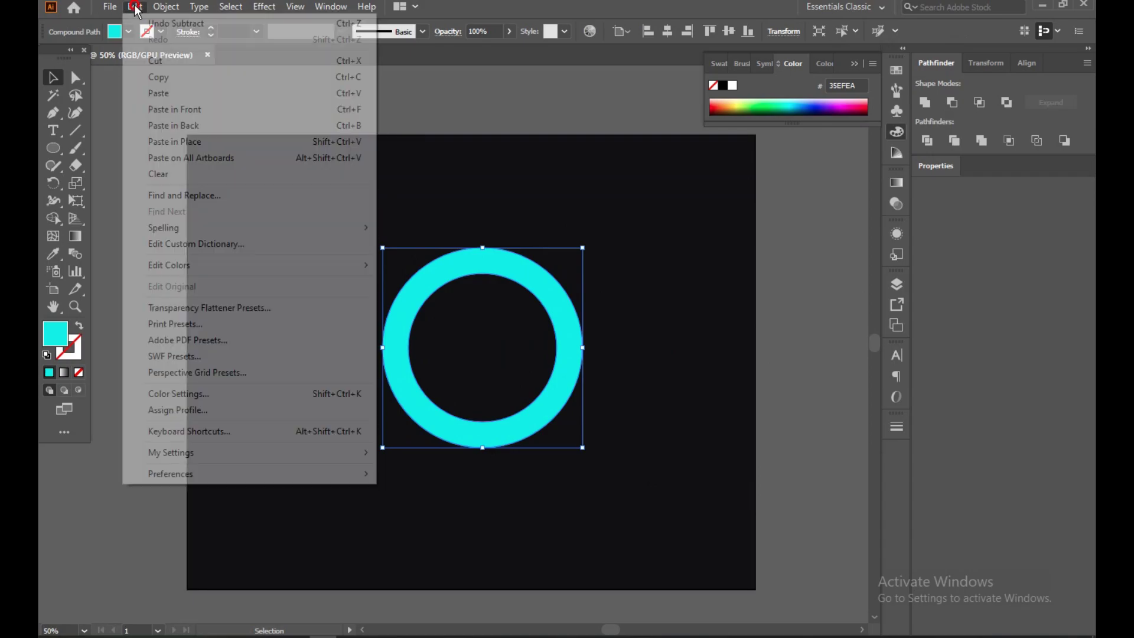
click(182, 141)
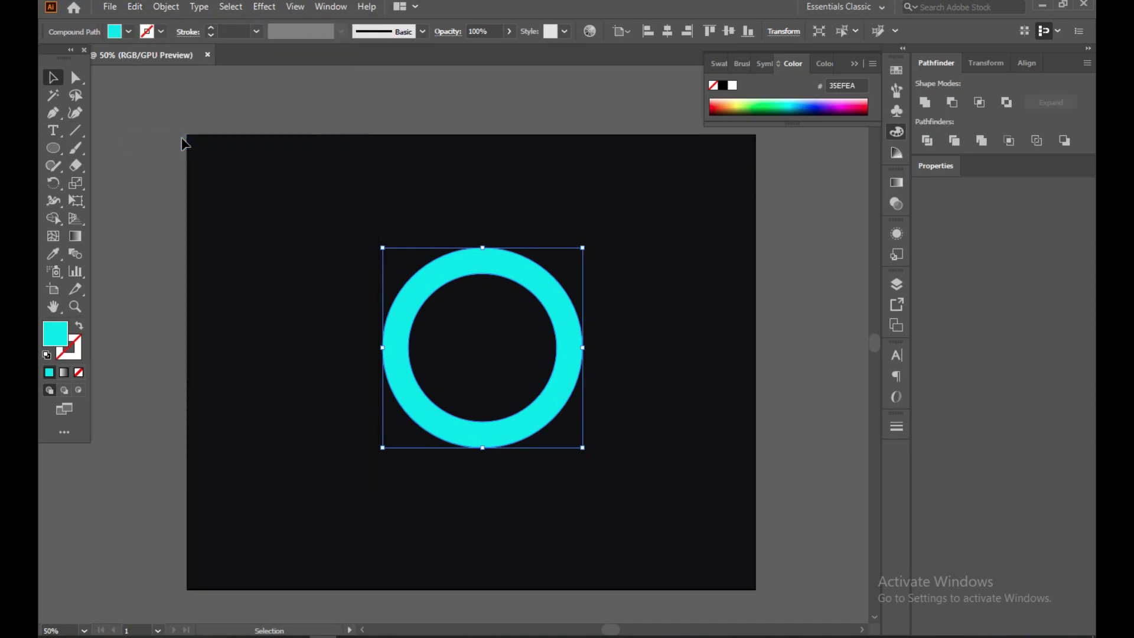
- Apply an Inner Glow to the ring: Soft Light, 75% opacity, 20 px blur
click(265, 7)
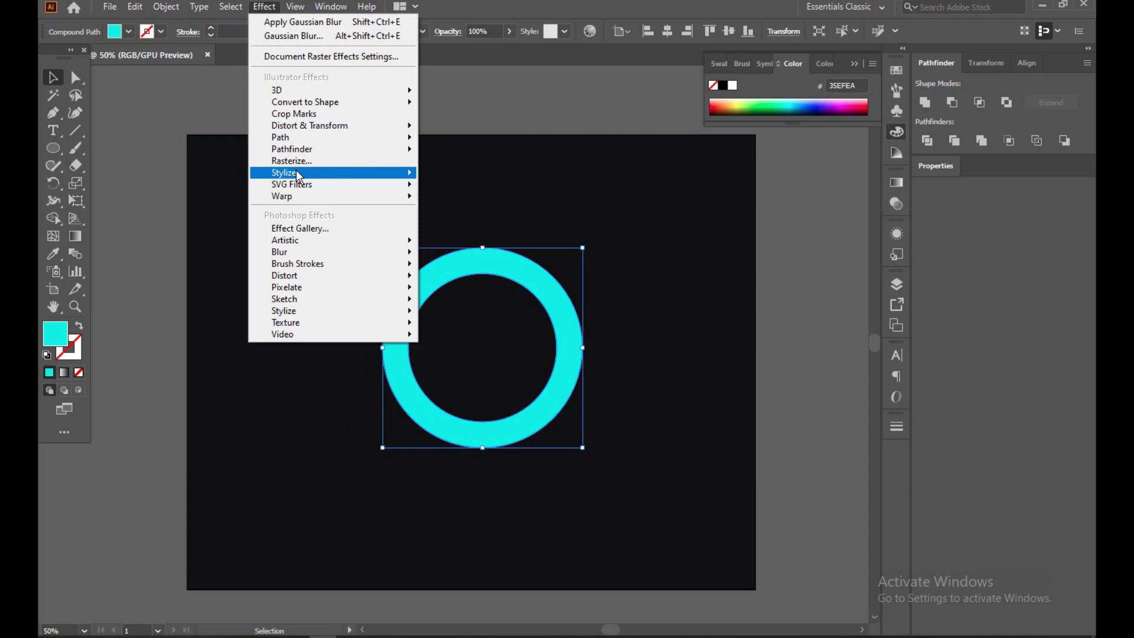
mouse_move(298, 175)
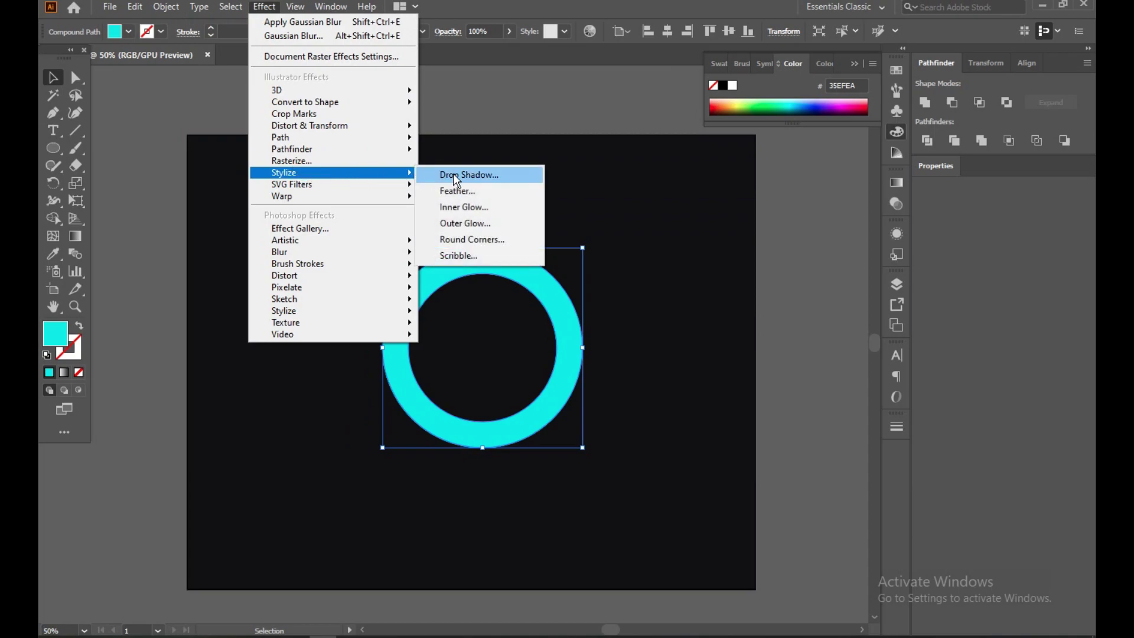
click(456, 205)
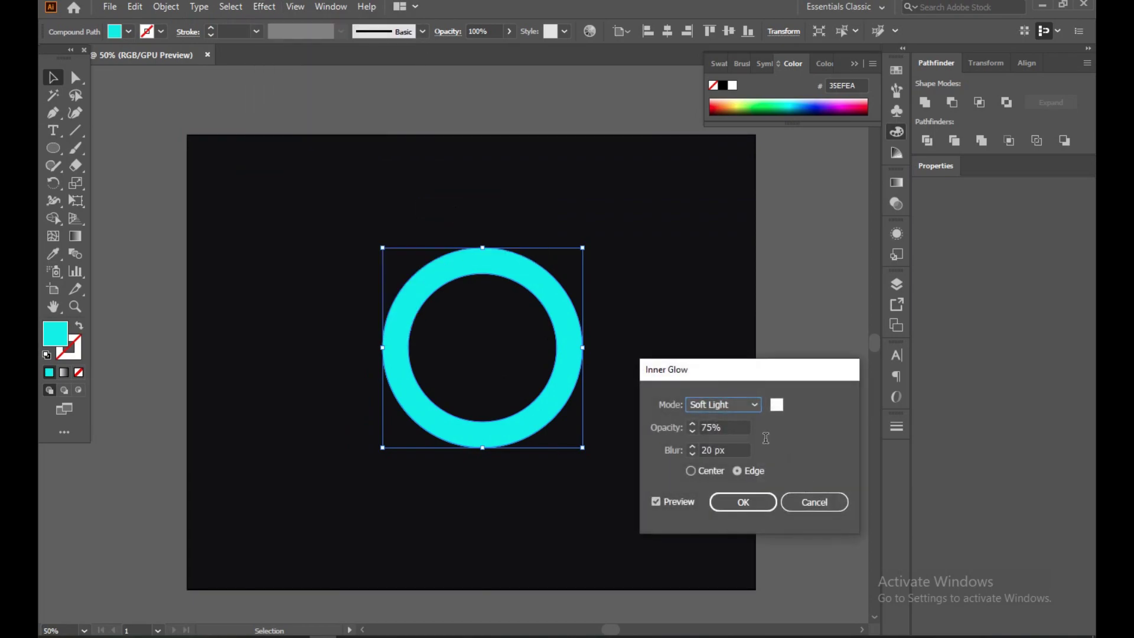
click(749, 404)
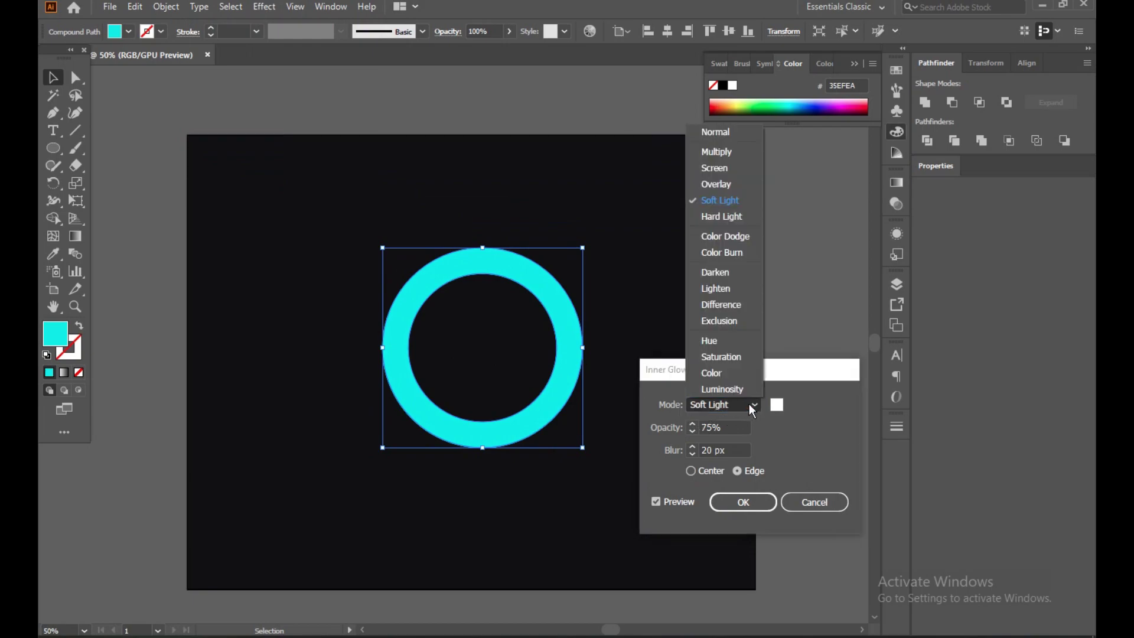
click(720, 196)
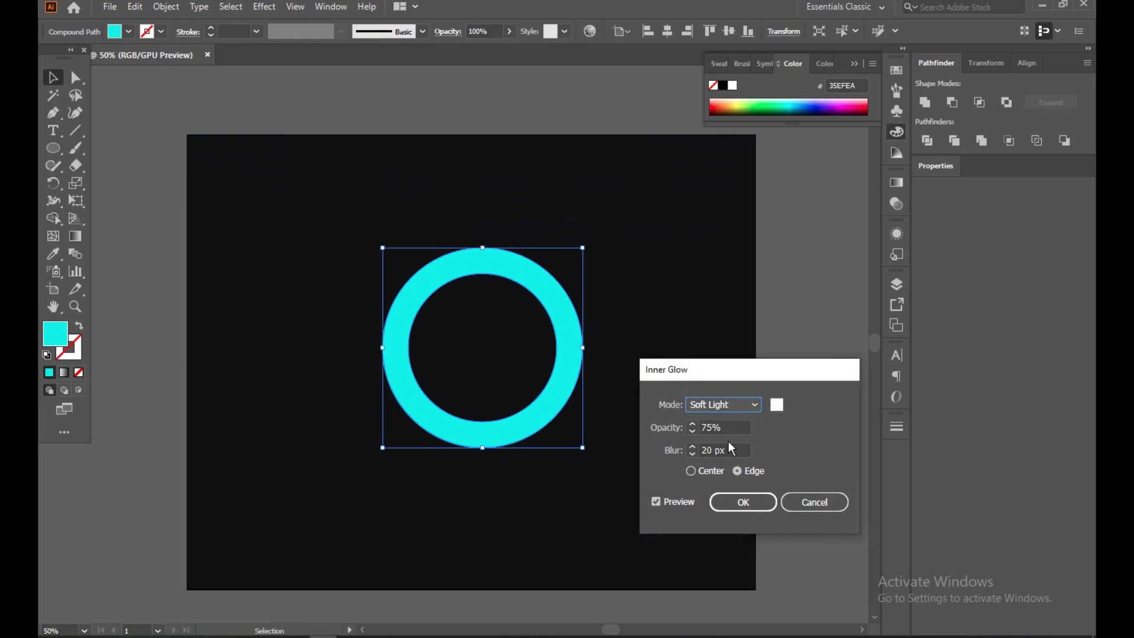
click(735, 501)
click(648, 324)
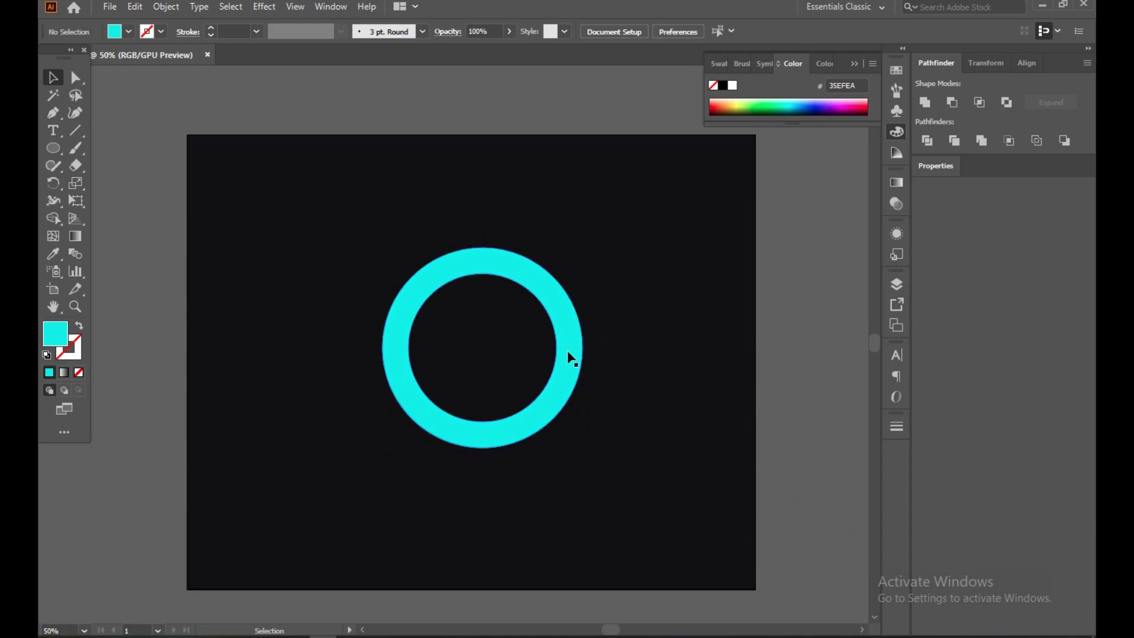
- Alt-drag a duplicate of the ring down-left so it overlaps the original
scroll(562, 358, up, 5)
scroll(644, 354, down, 5)
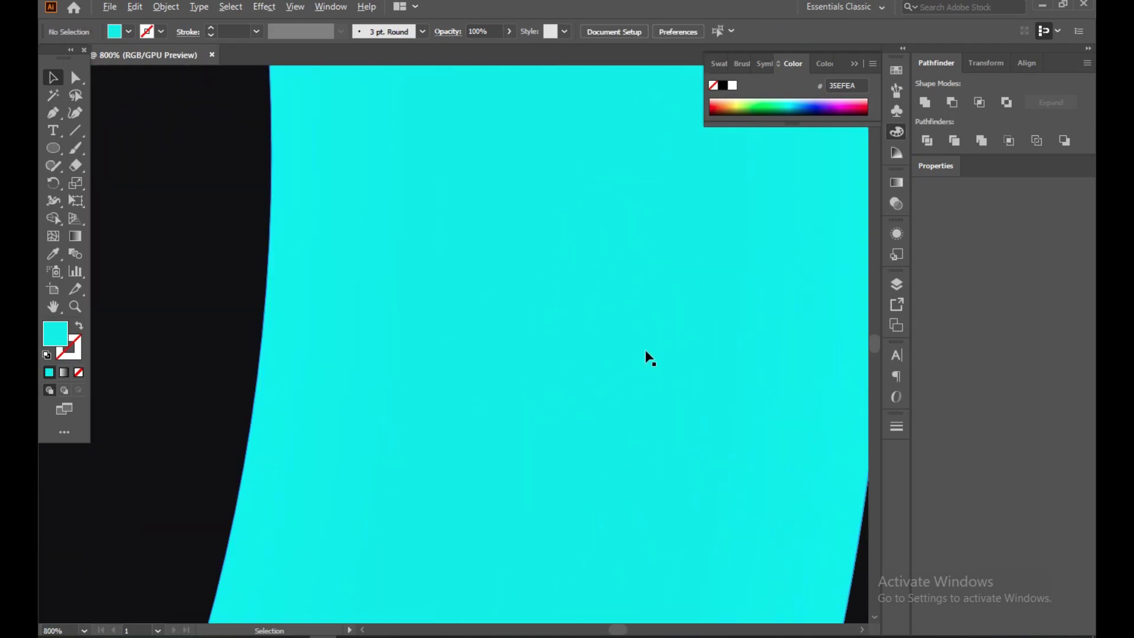
click(640, 385)
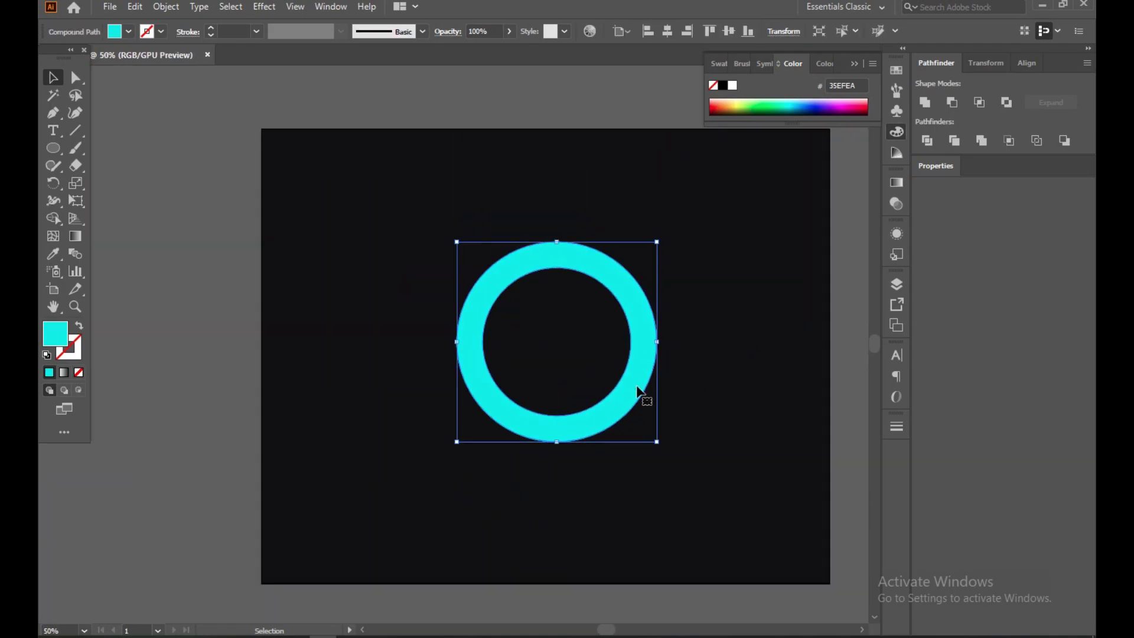
drag(645, 392, 508, 430)
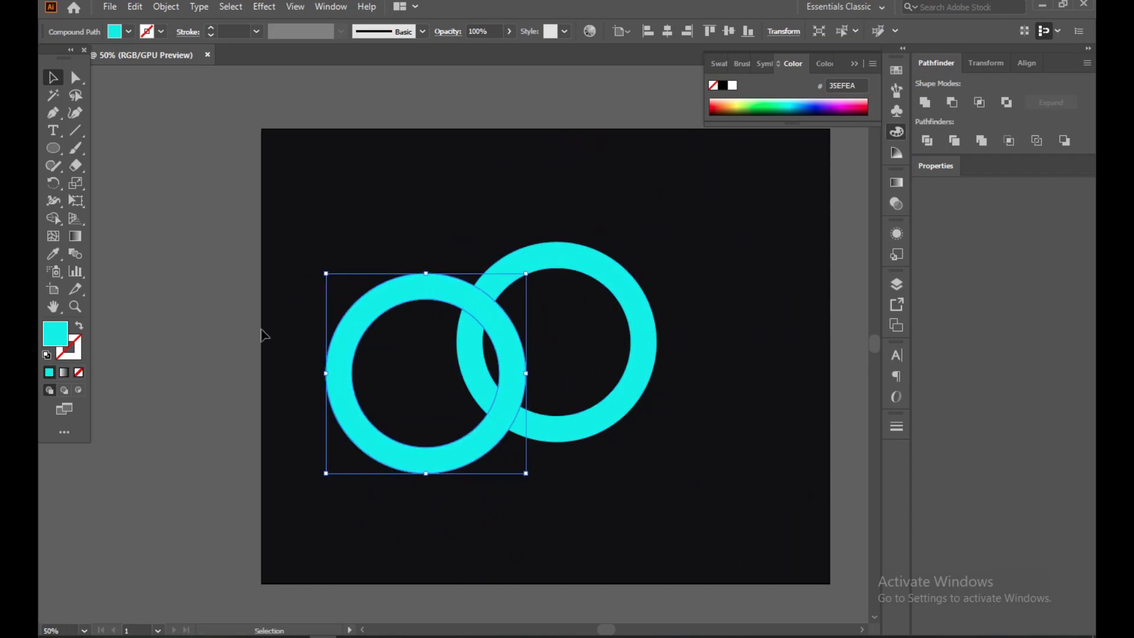
- Recolour the duplicate ring lime green ACEF2B
double_click(56, 332)
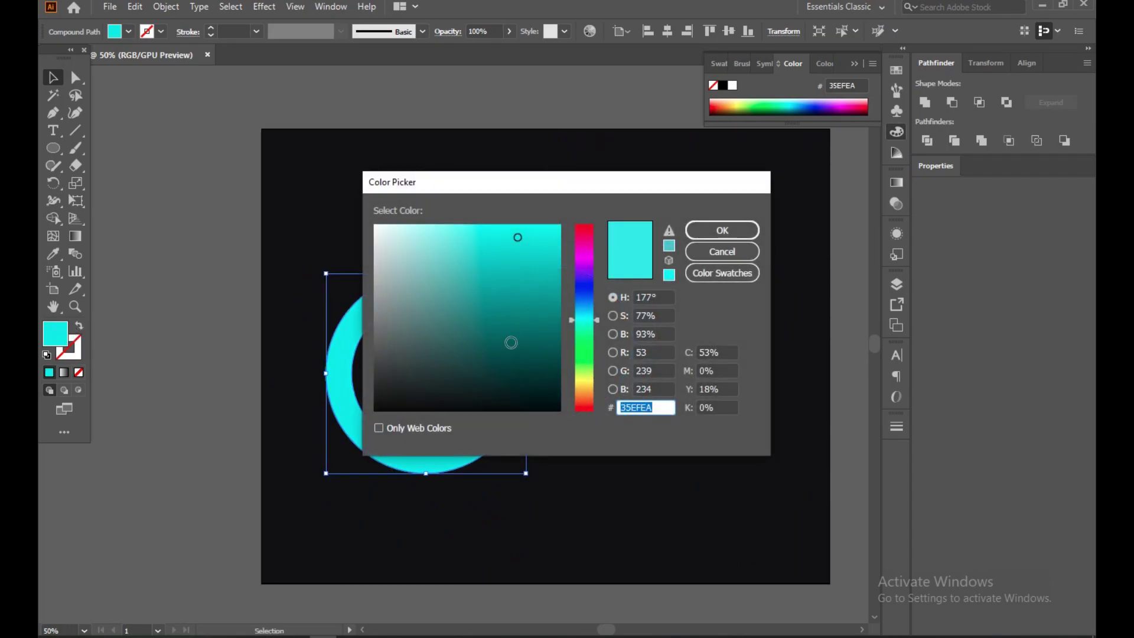
mouse_move(594, 348)
mouse_down()
mouse_move(594, 331)
mouse_move(593, 363)
mouse_up()
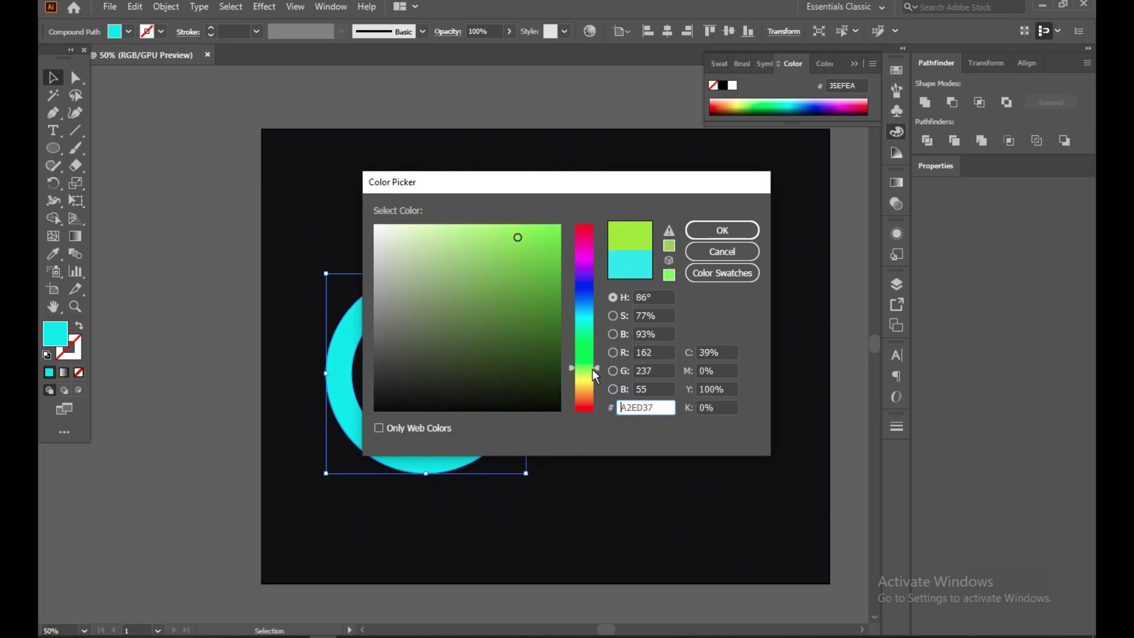
mouse_move(590, 371)
mouse_down()
mouse_move(595, 338)
mouse_move(599, 372)
mouse_up()
drag(519, 238, 527, 236)
click(721, 230)
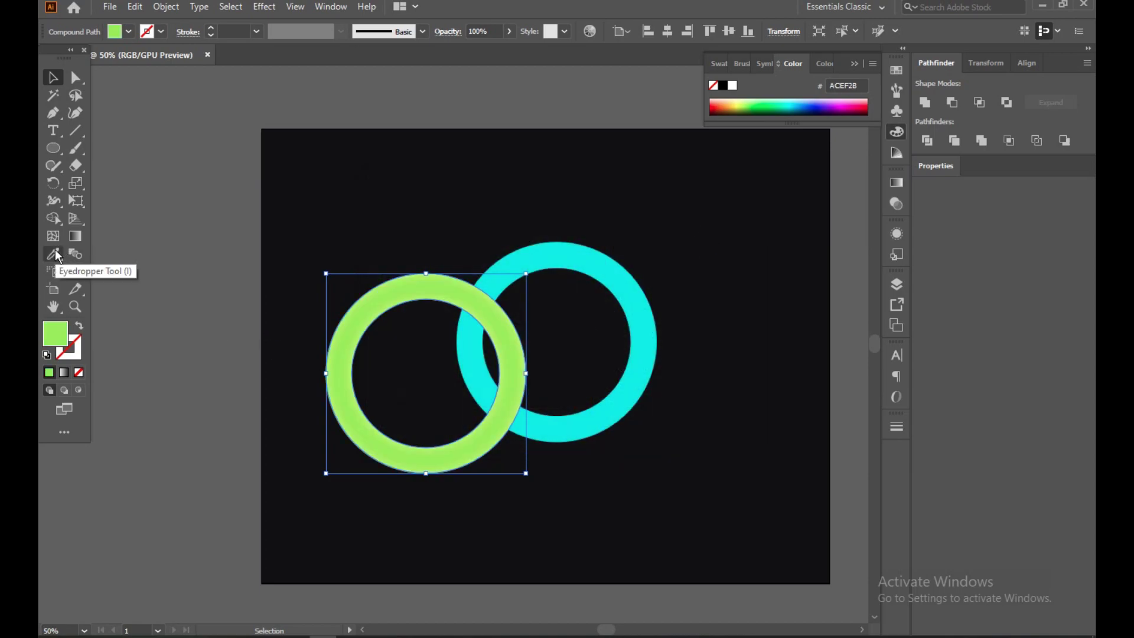
click(551, 258)
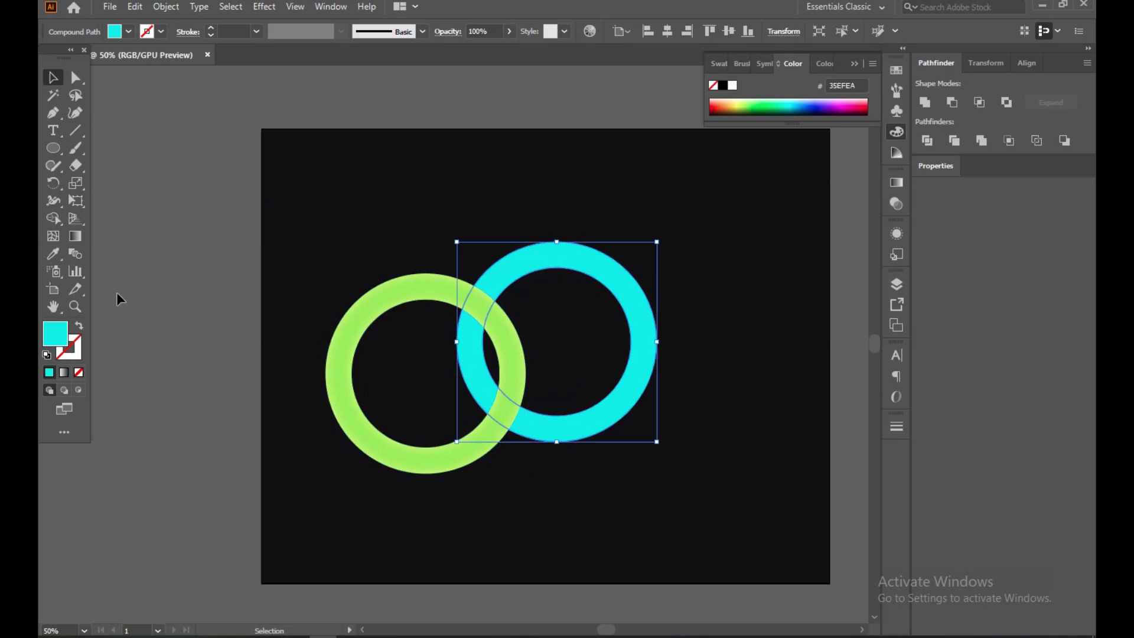
- Eyedropper the green fill onto the cyan ring, then move the left ring onto it
click(54, 253)
click(405, 286)
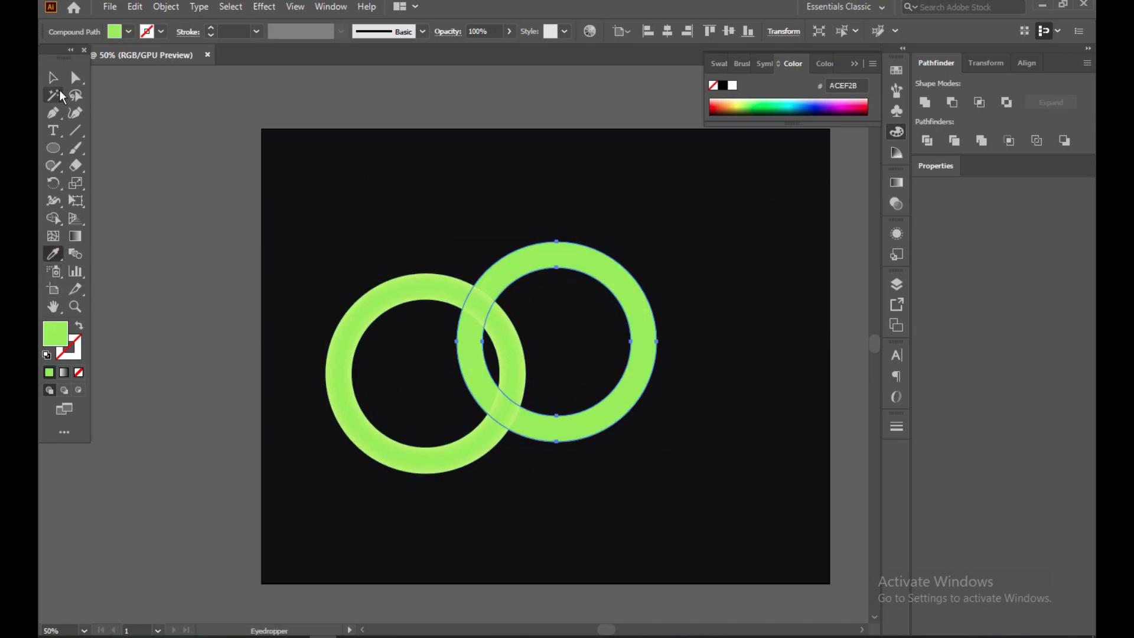
key(v)
click(97, 101)
drag(463, 301, 591, 260)
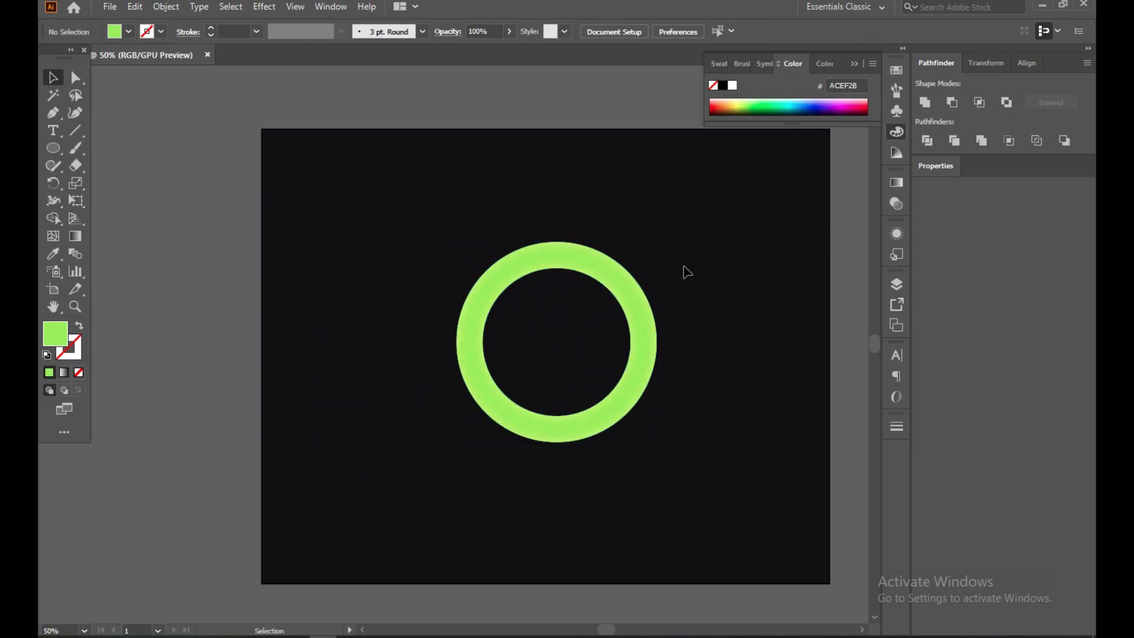
- Duplicate the ring up-right and pan the view to centre the ring
scroll(601, 275, up, 8)
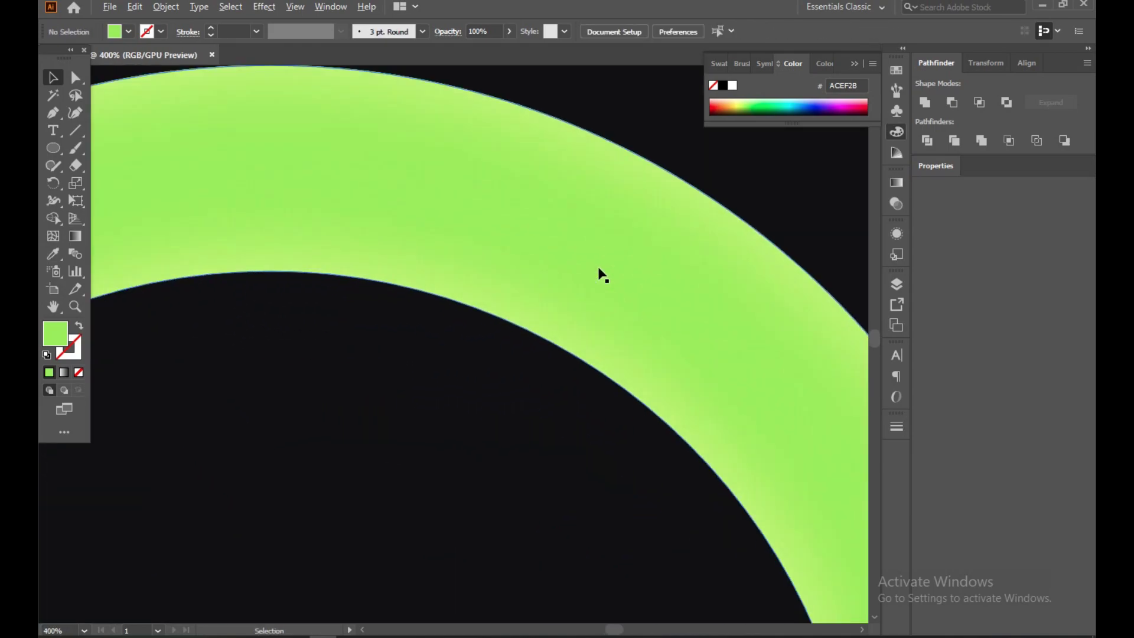
scroll(483, 389, up, 4)
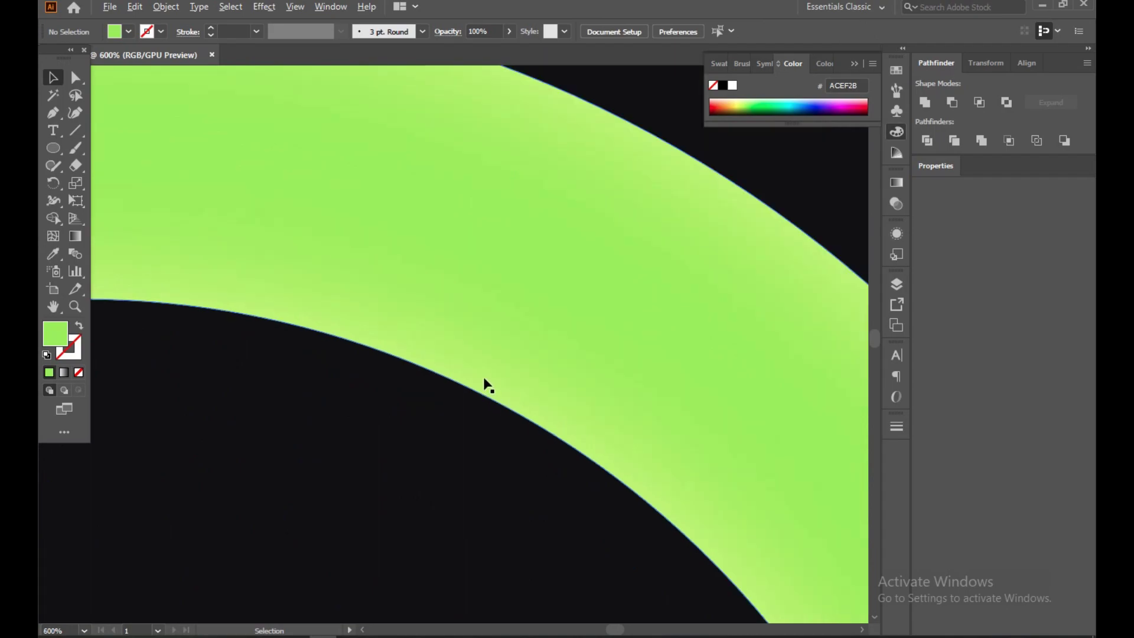
scroll(487, 383, down, 7)
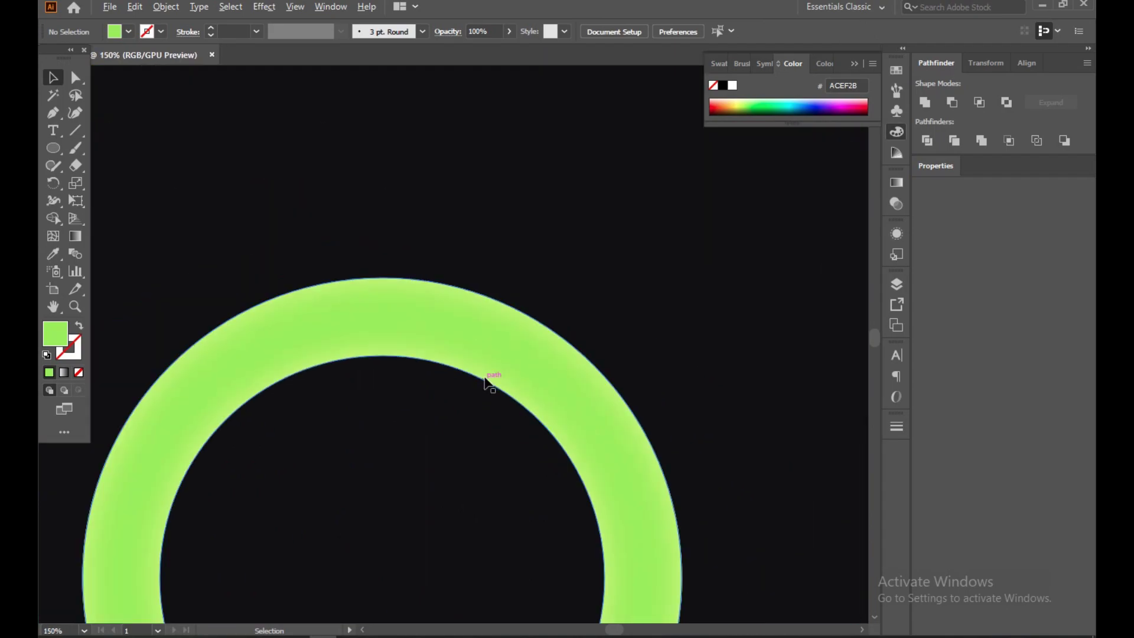
scroll(485, 378, down, 2)
drag(498, 374, 552, 266)
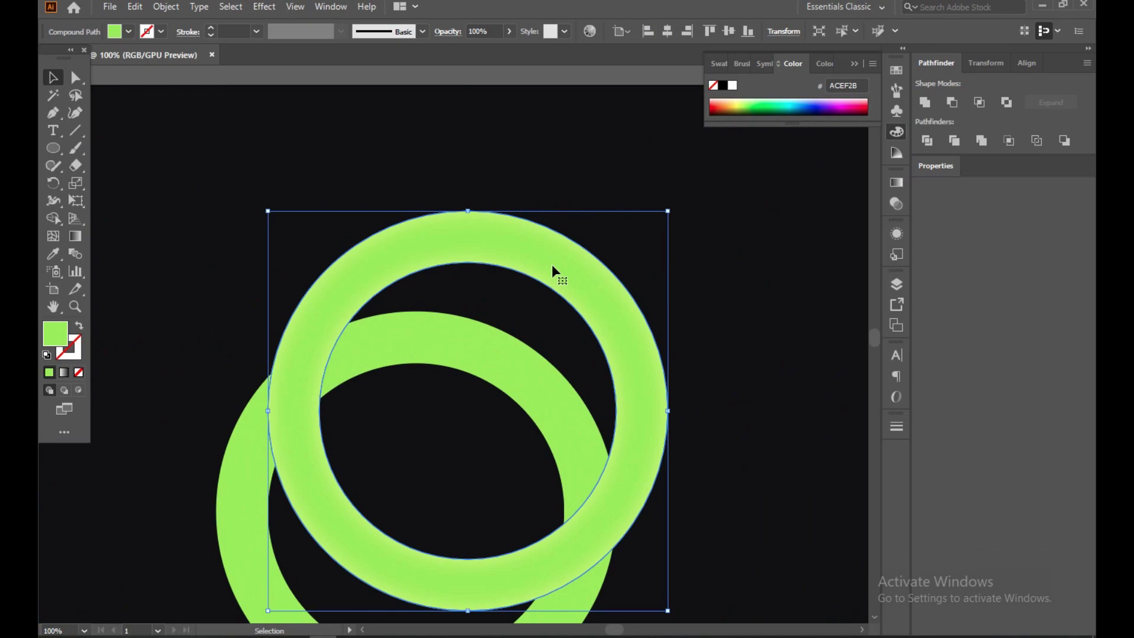
key(a)
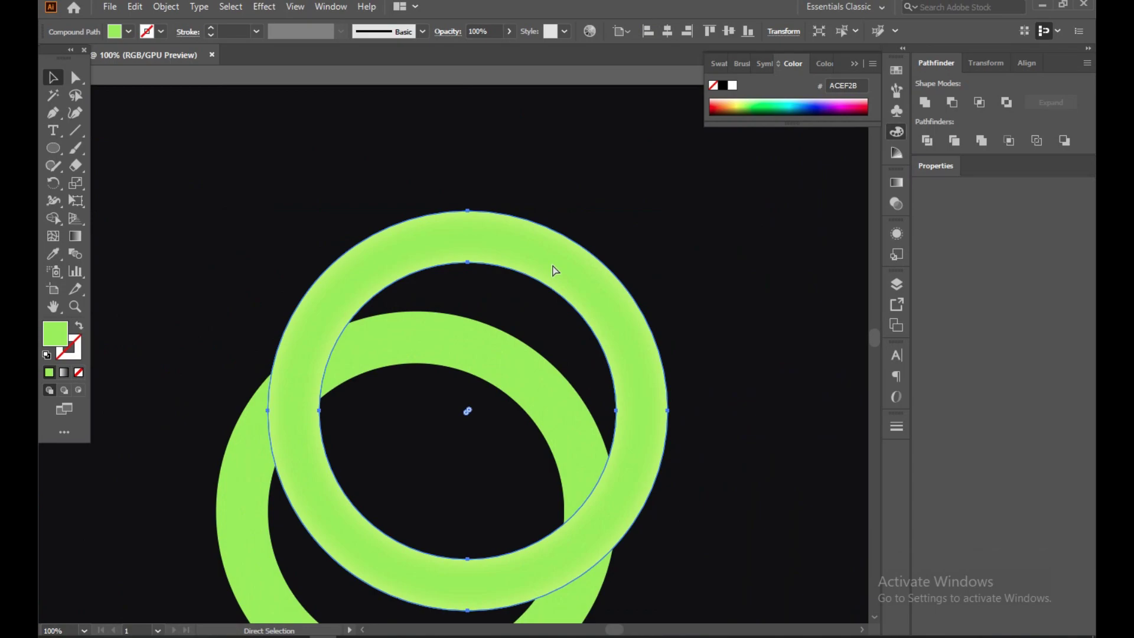
key(ctrl+z)
key(v)
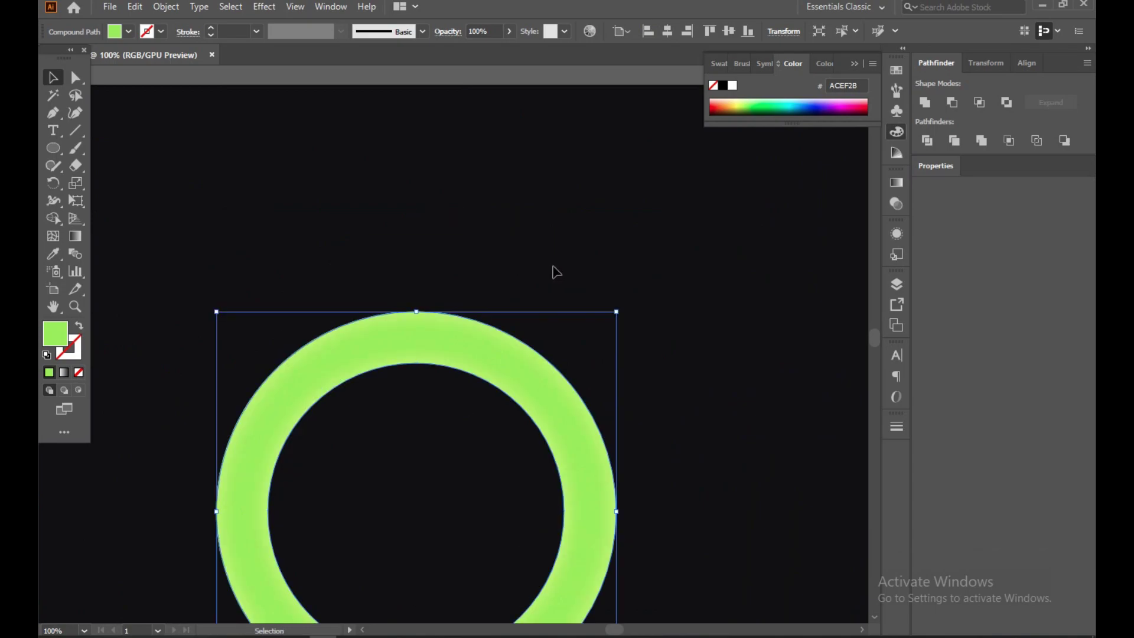
drag(618, 380, 668, 225)
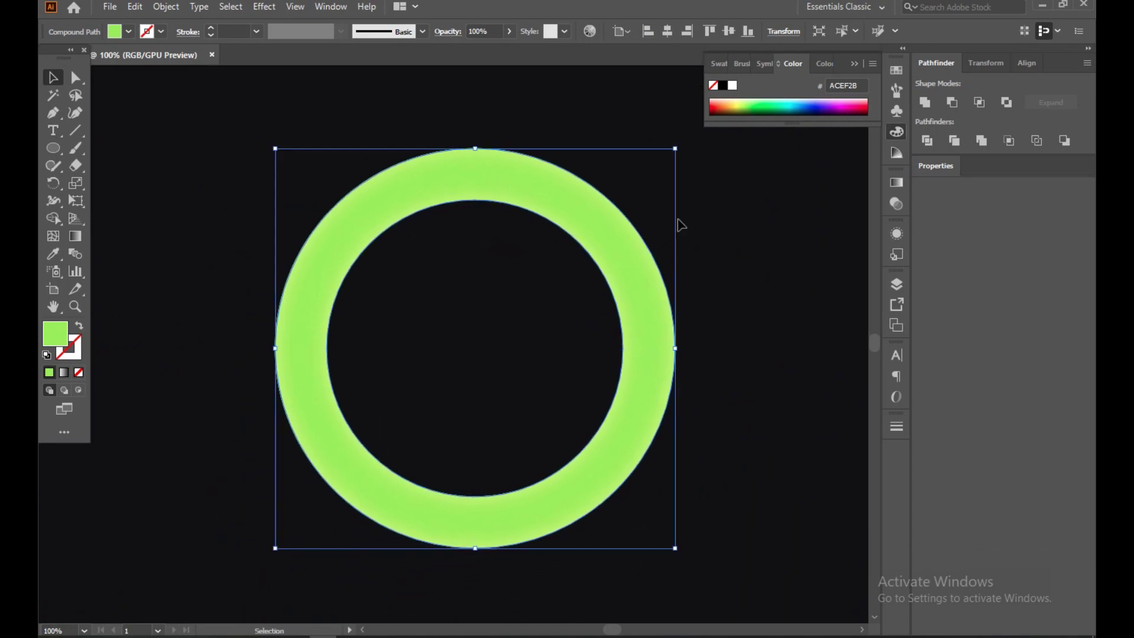
click(741, 336)
key(ctrl+shift+z)
- Delete the extra upper-right ring and move the remaining ring up-right
click(639, 398)
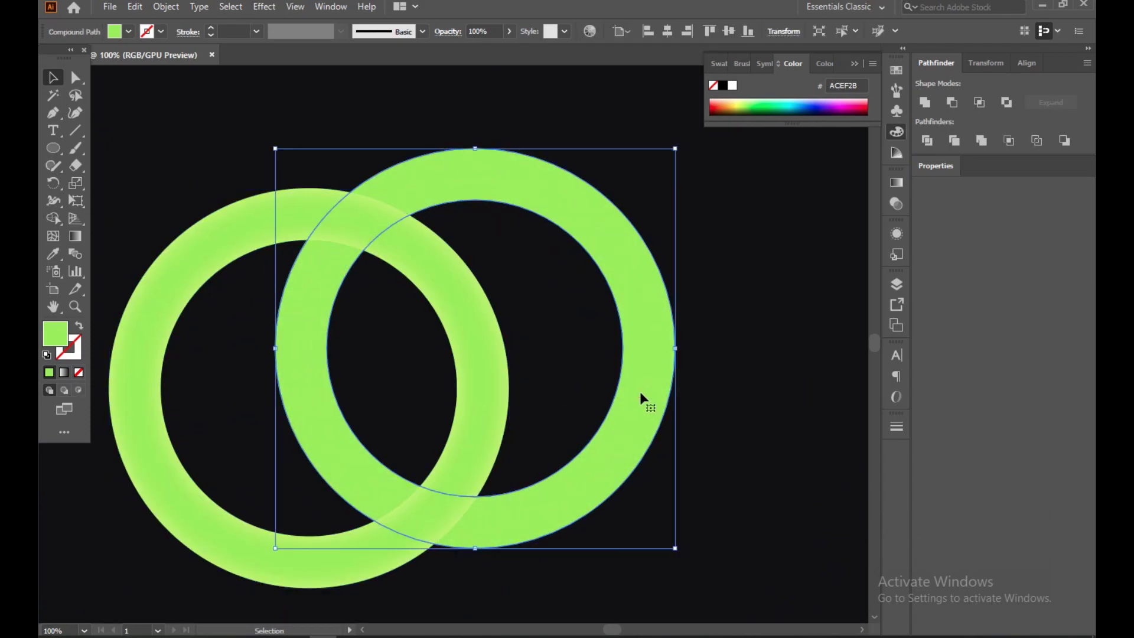
key(Delete)
drag(494, 347, 639, 302)
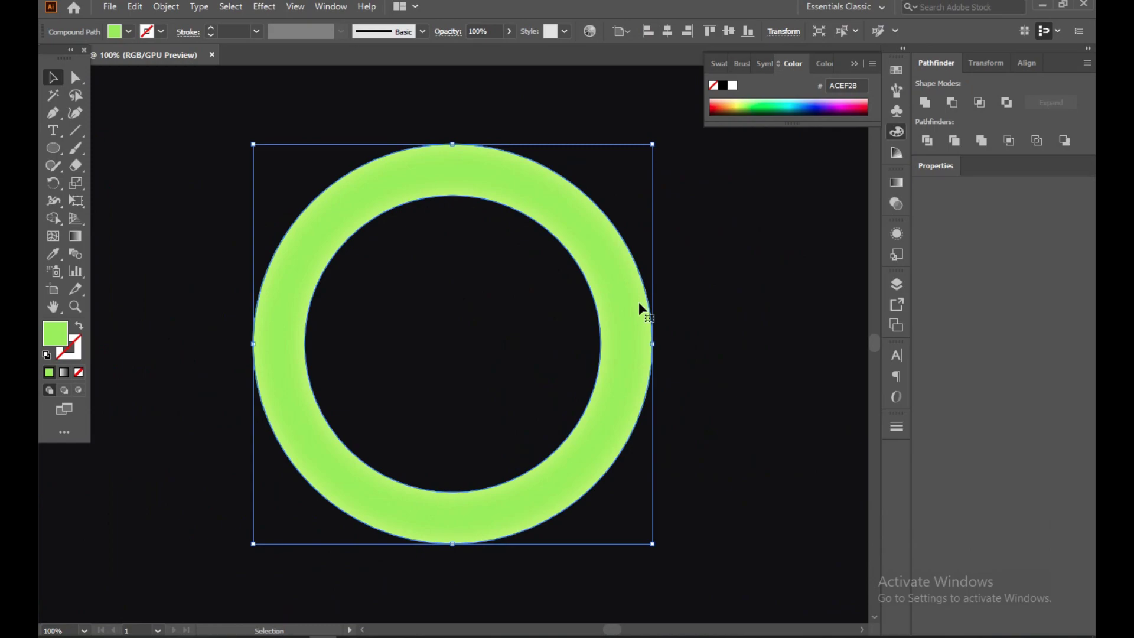
click(671, 433)
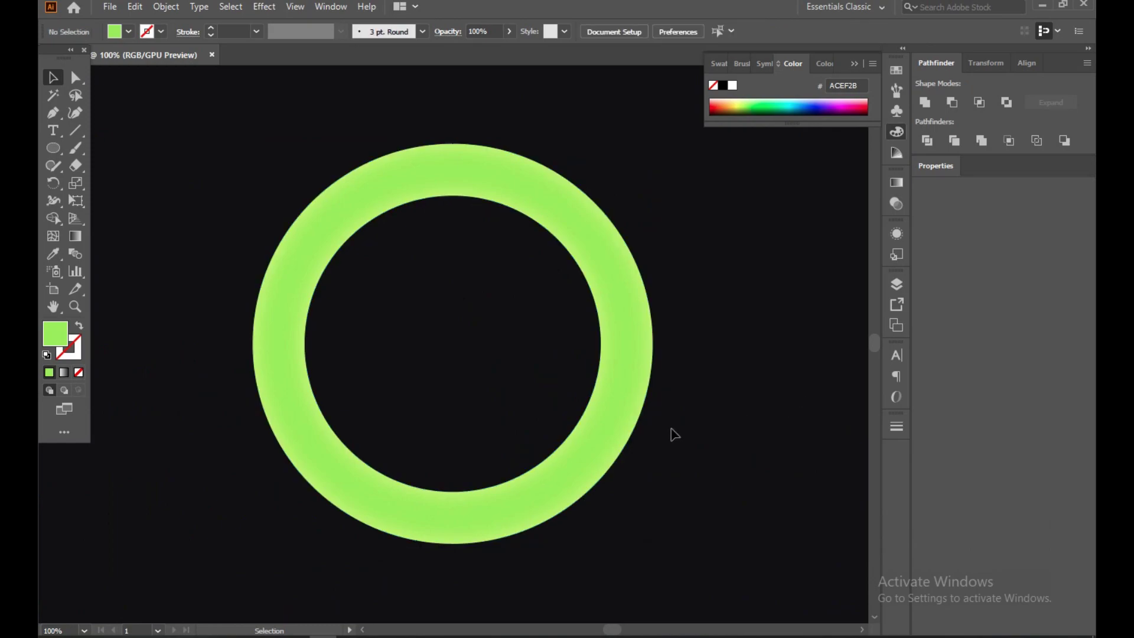
click(627, 430)
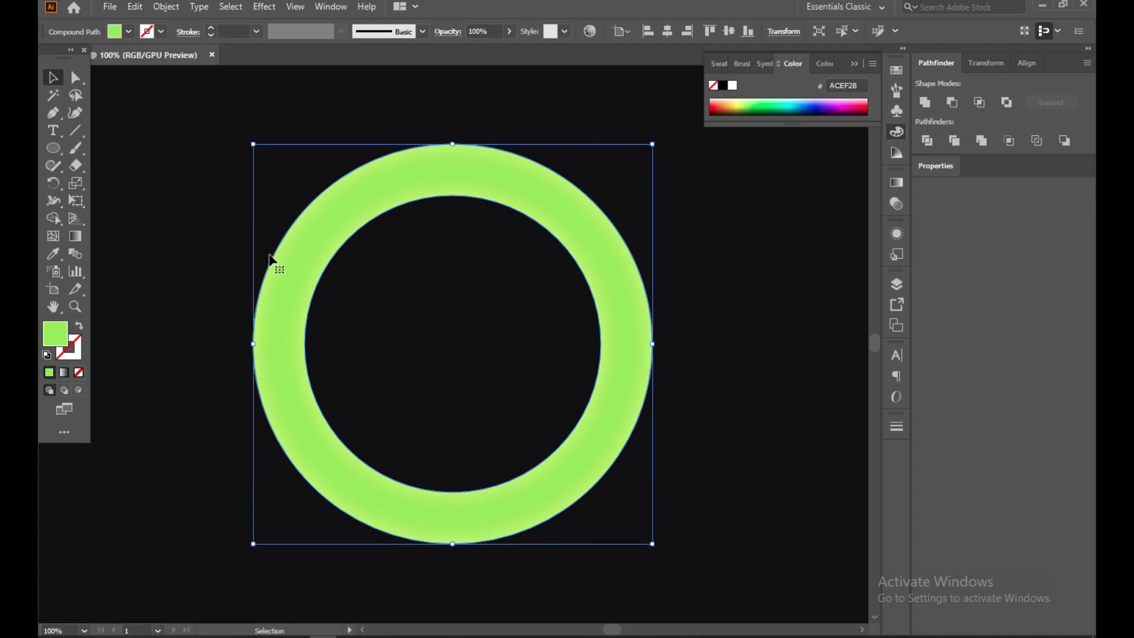
- Copy the green ring and paste it in place
click(135, 6)
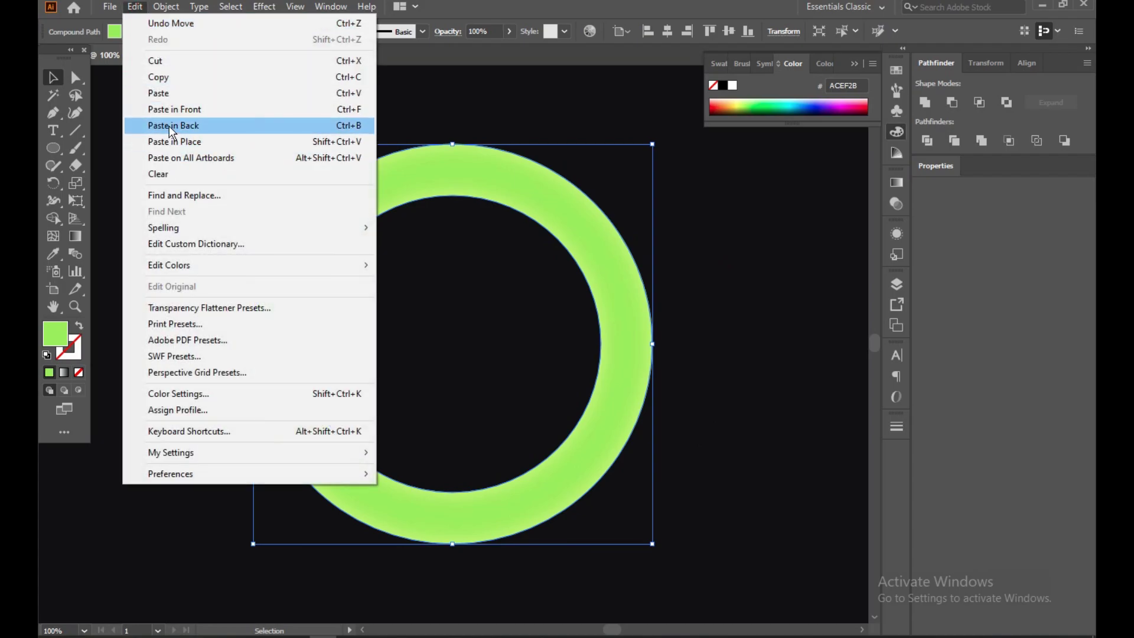
click(168, 77)
click(135, 6)
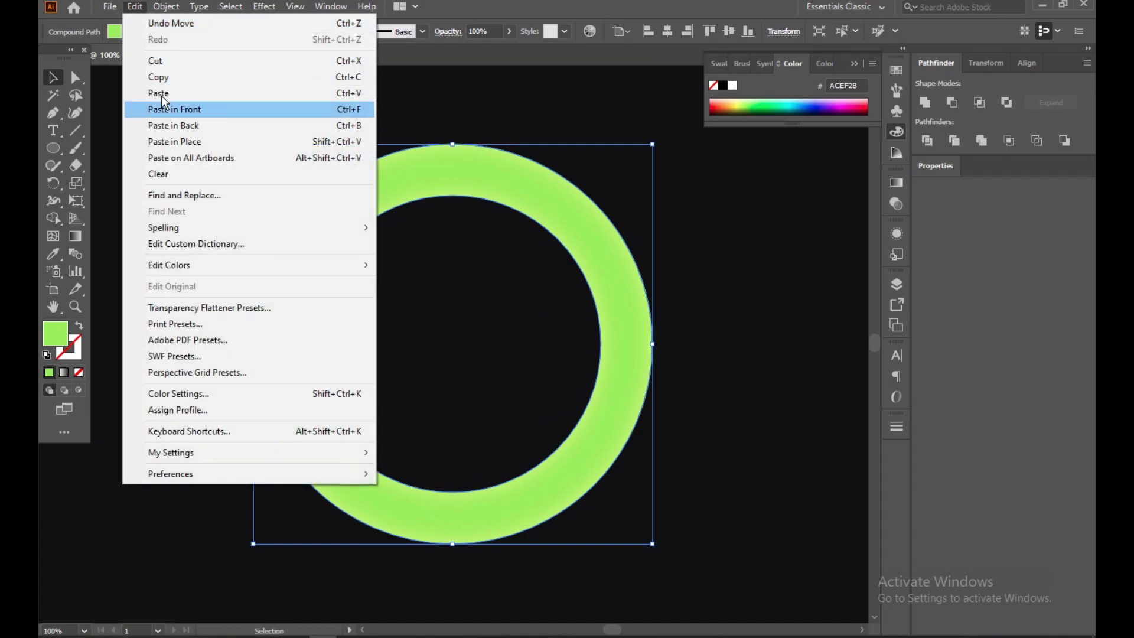
click(175, 142)
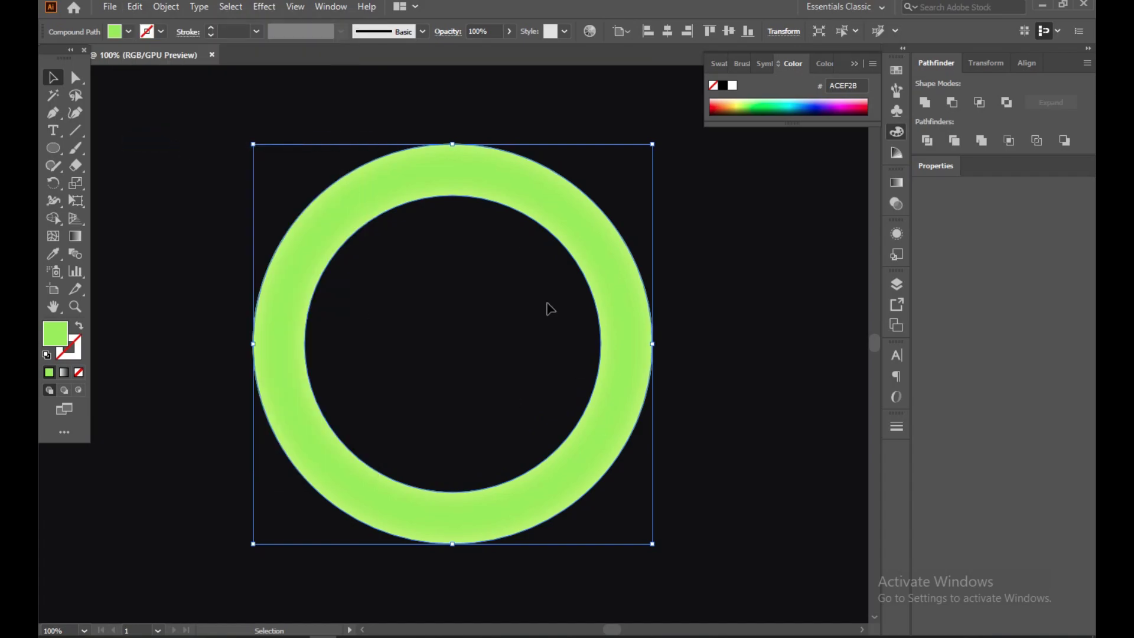
- Apply a Gaussian Blur of about 76 px (75.9362) to the ring copy
click(287, 9)
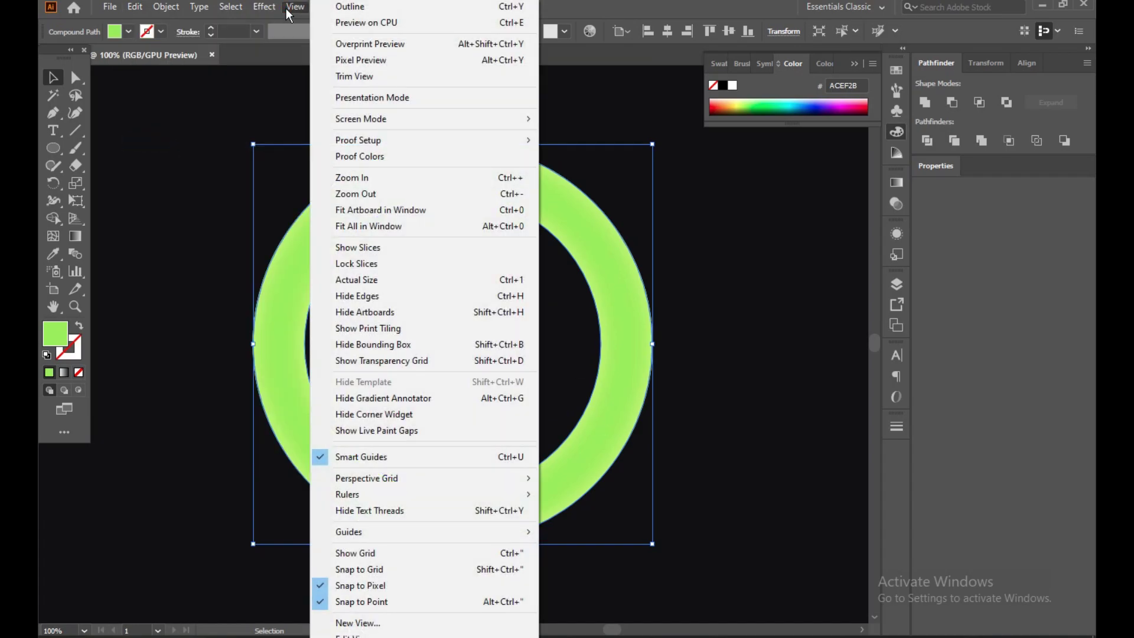
click(276, 7)
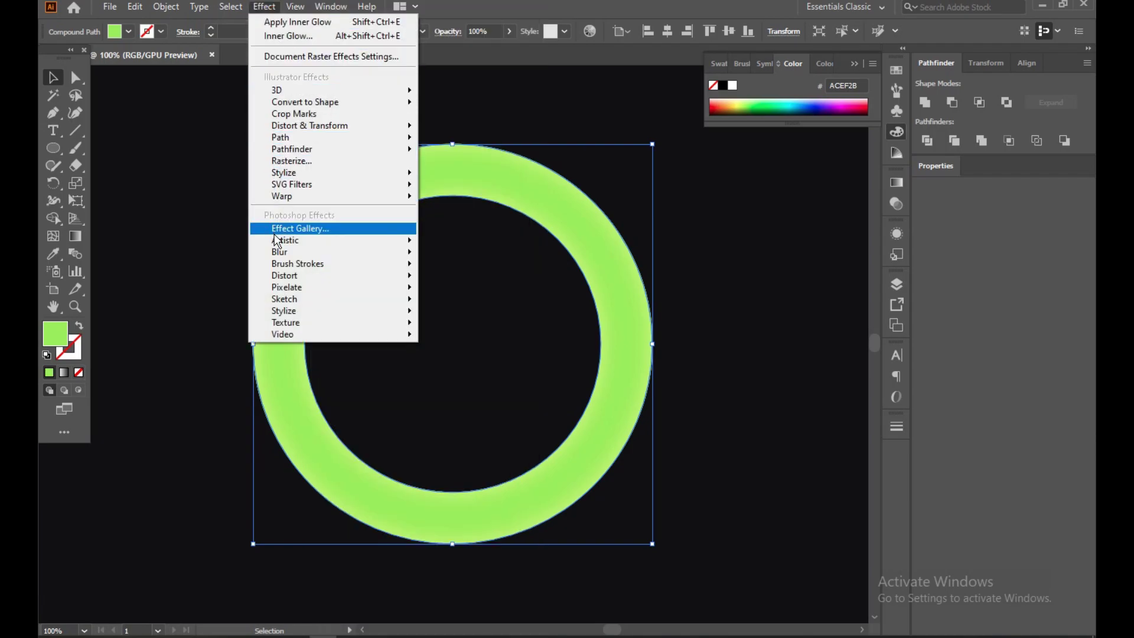
mouse_move(277, 255)
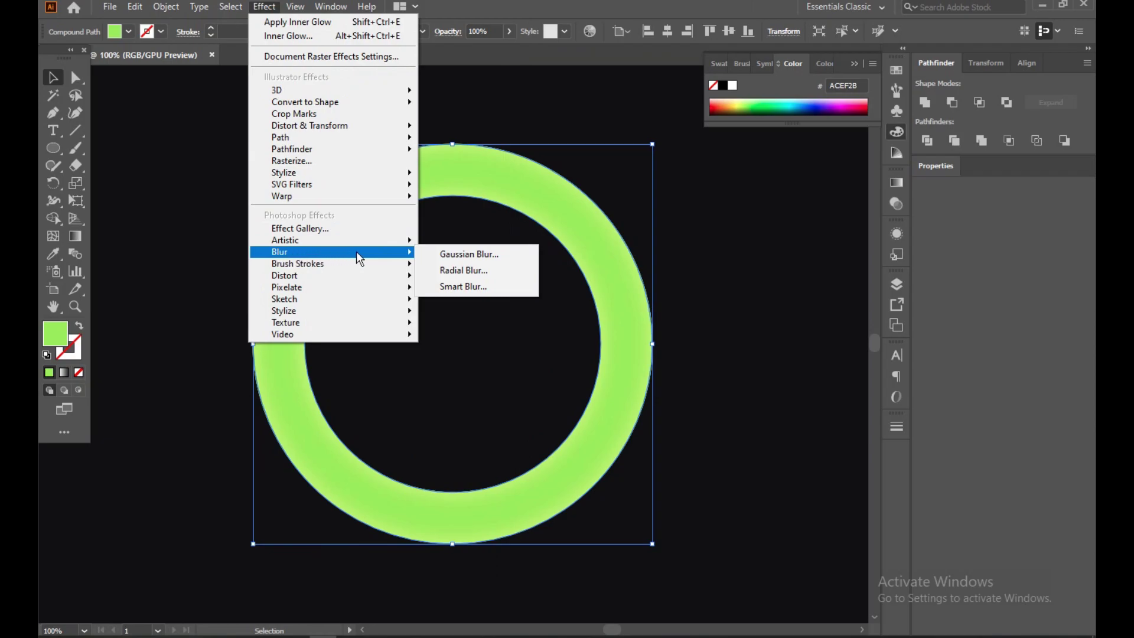
click(444, 257)
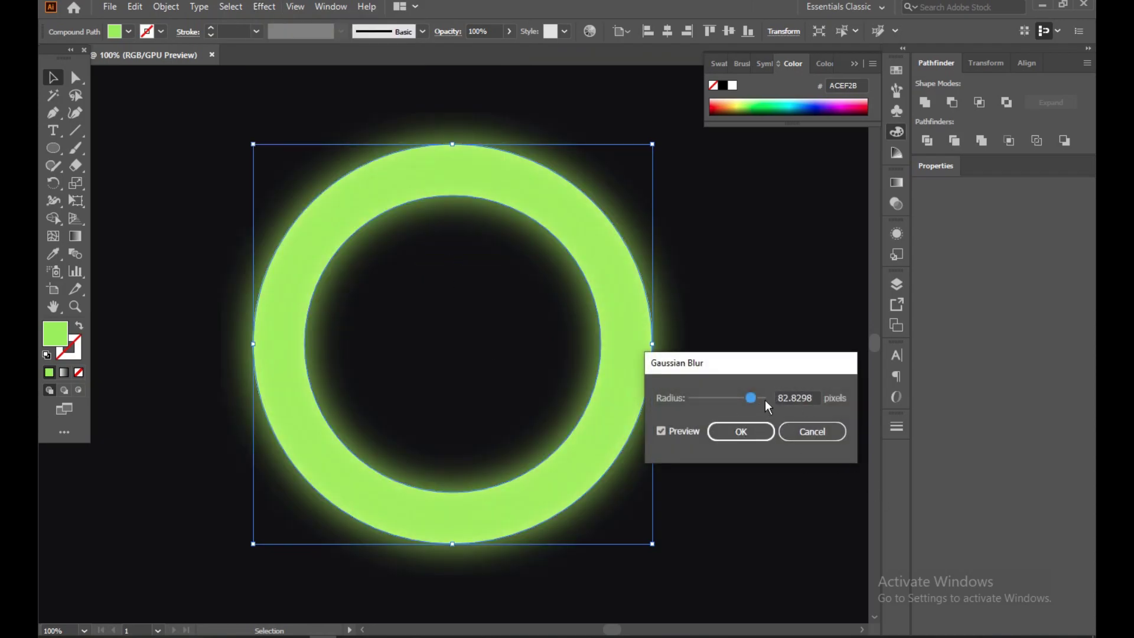
drag(752, 399, 629, 413)
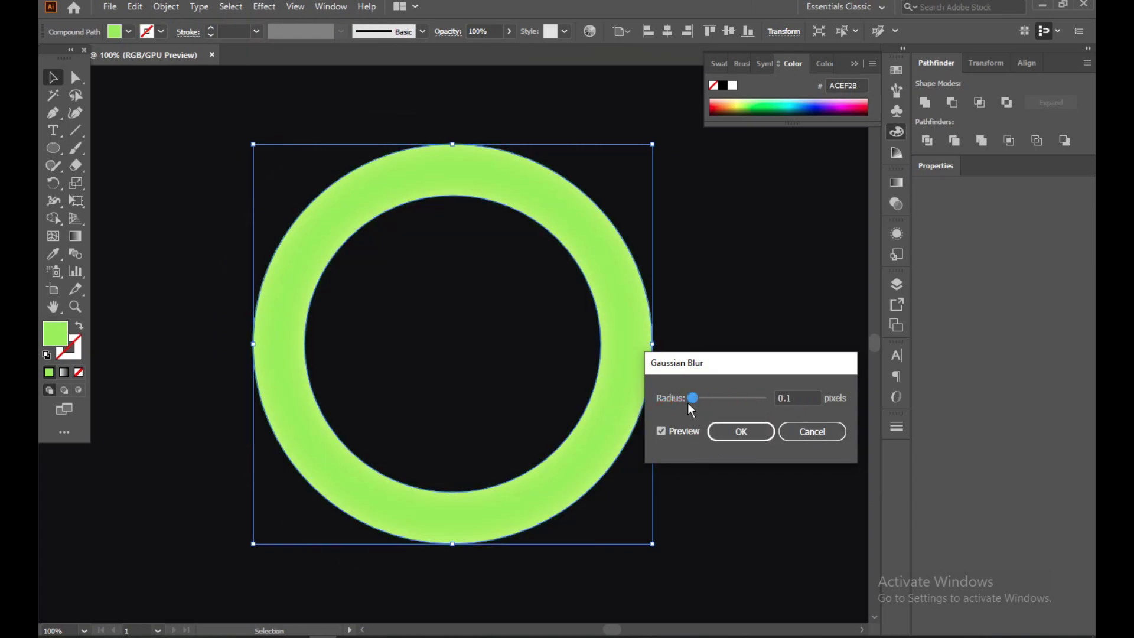
drag(695, 400, 719, 400)
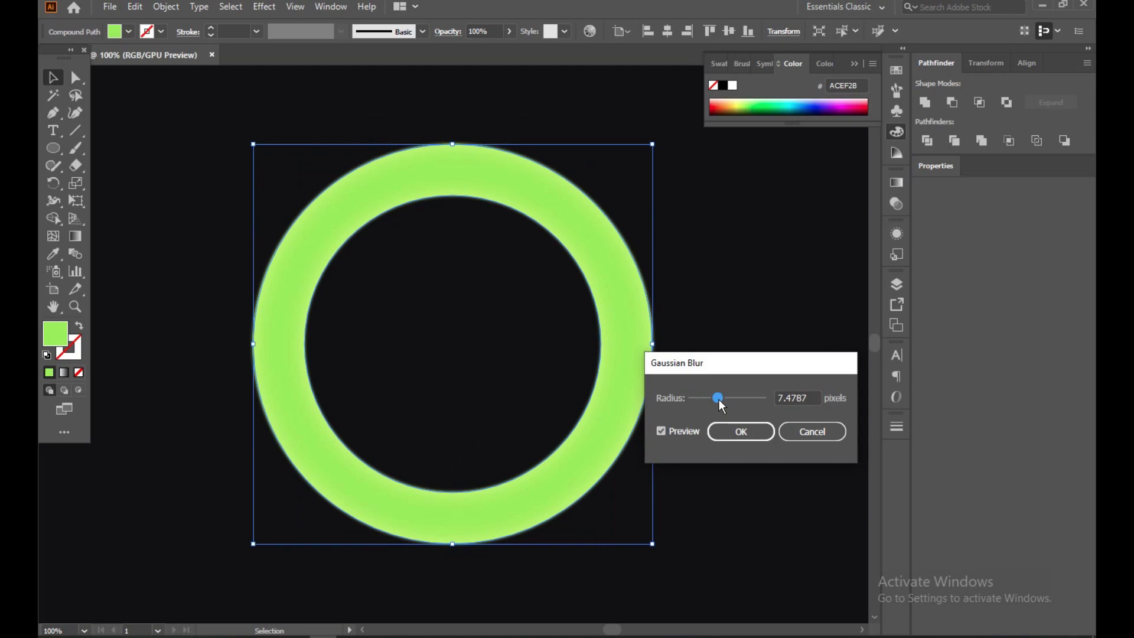
drag(718, 400, 741, 399)
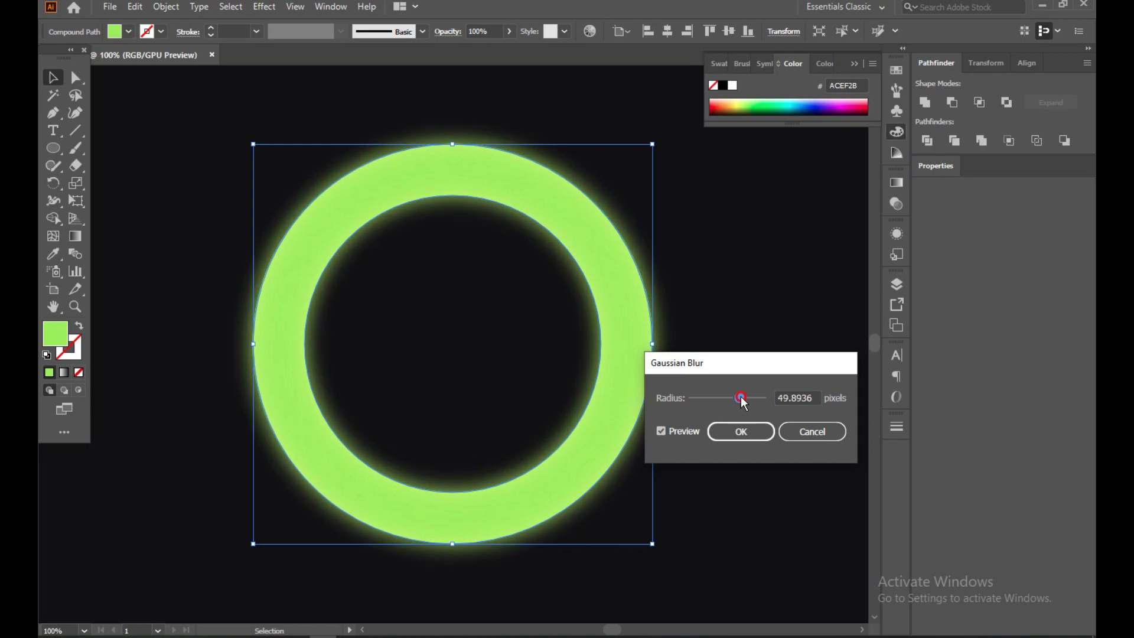
drag(741, 399, 750, 395)
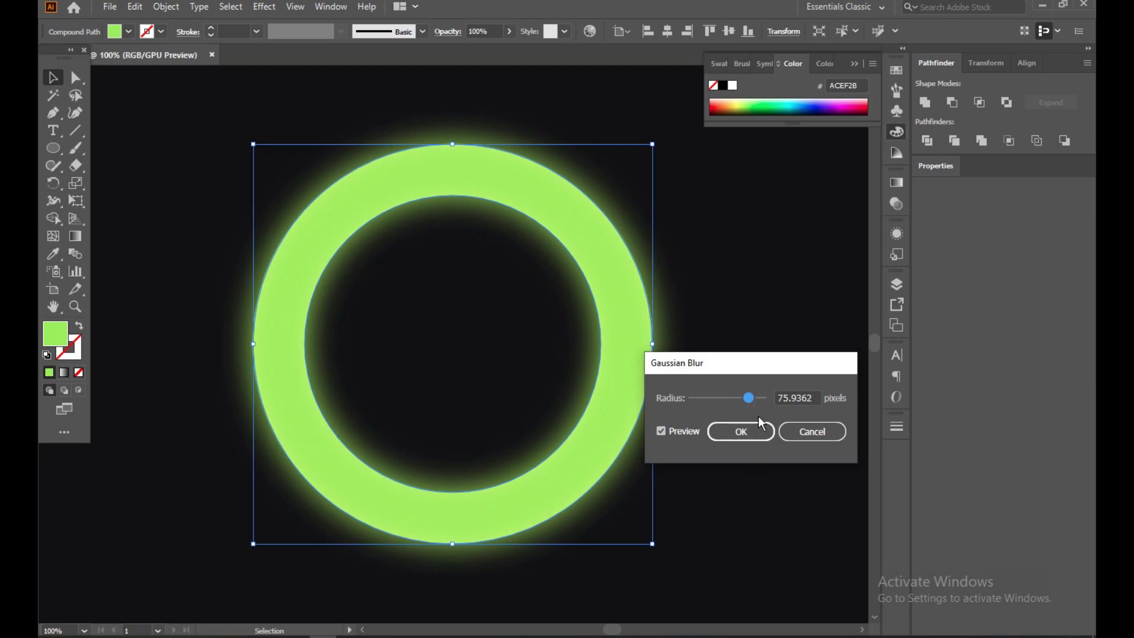
click(746, 395)
click(740, 432)
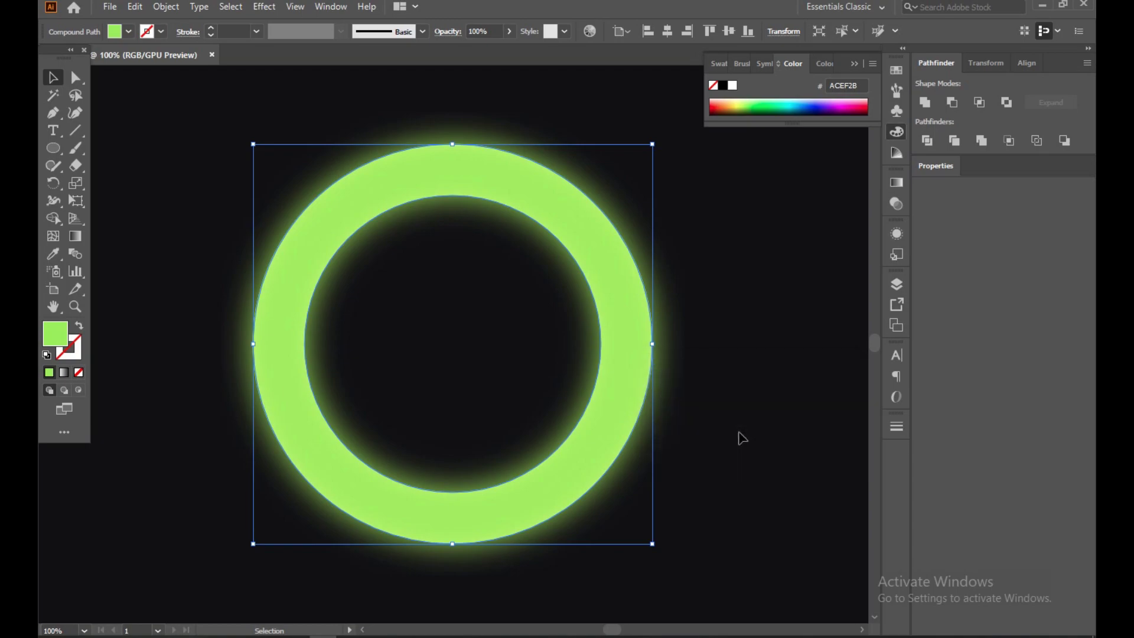
- Pen-draw a curved, pointed horn from the ring's upper-left edge and scale it to about 186 × 169 px
click(746, 344)
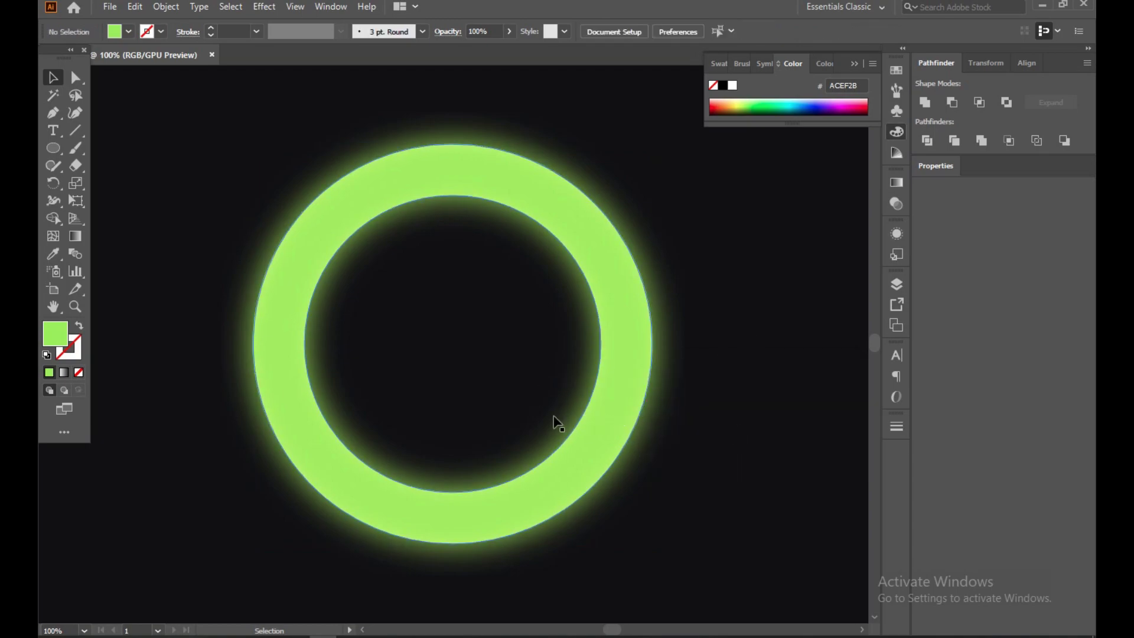
key(ctrl+0)
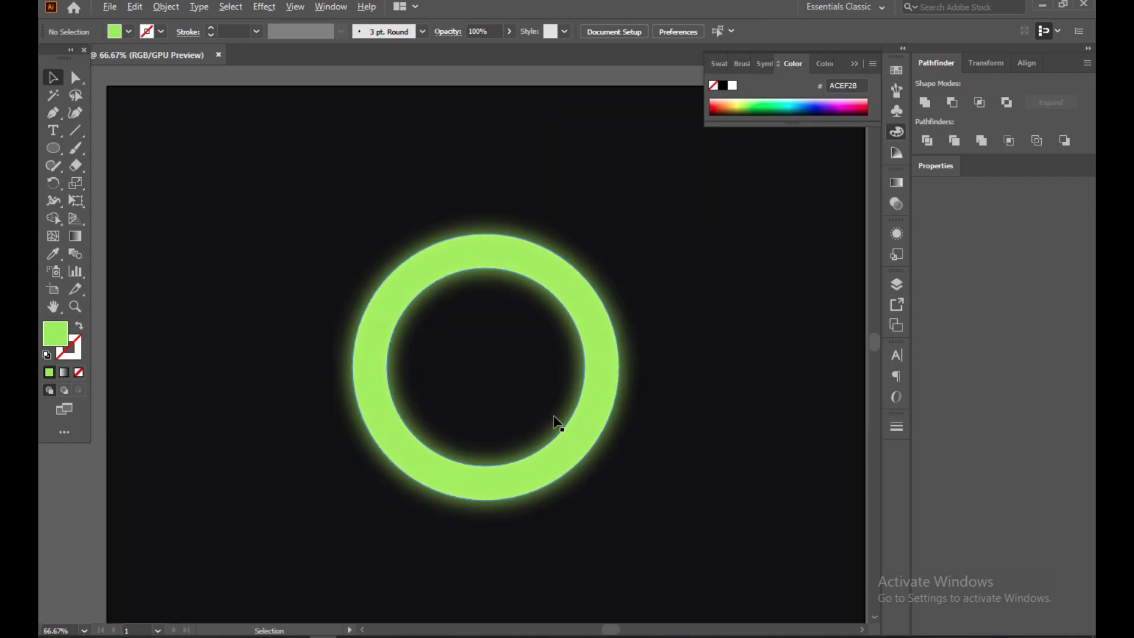
click(55, 114)
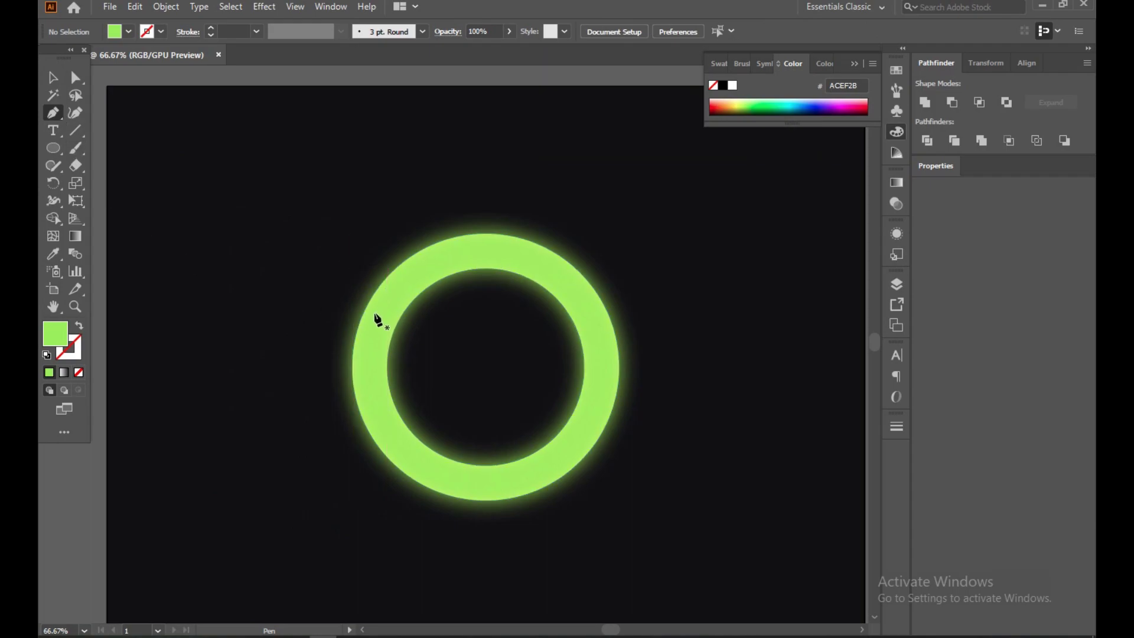
drag(387, 290, 284, 94)
drag(285, 175, 320, 262)
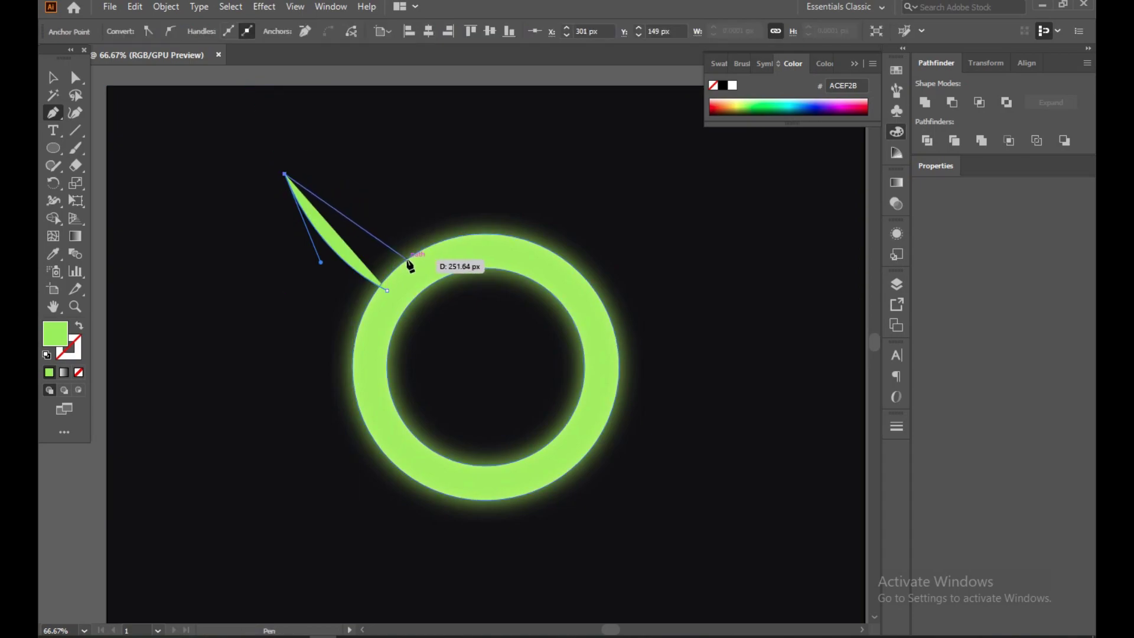
drag(412, 268, 429, 257)
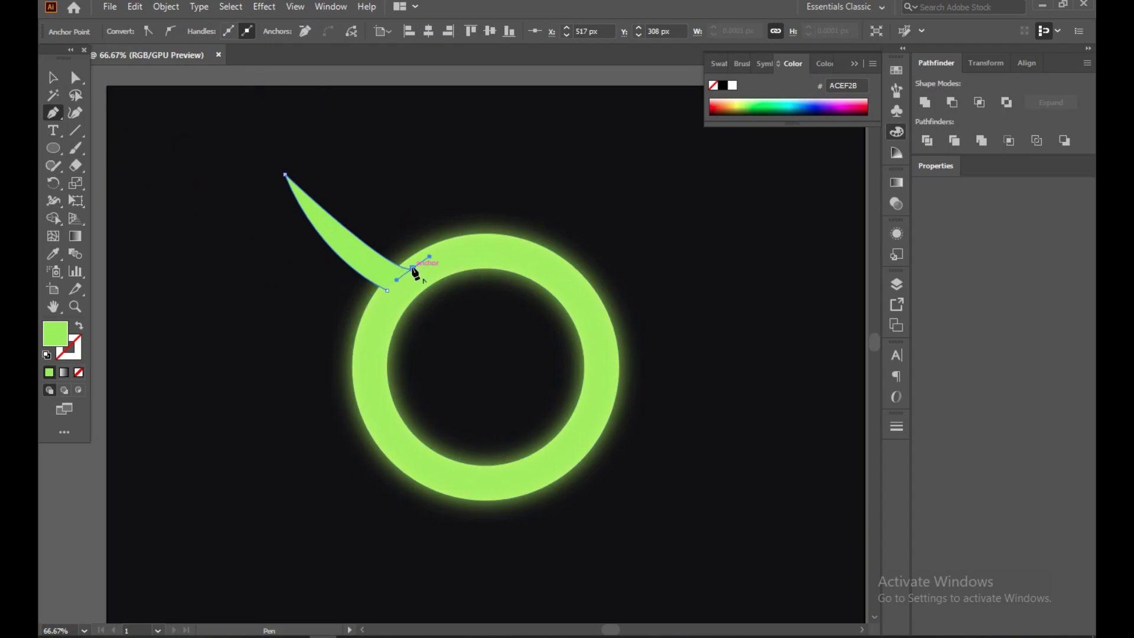
drag(413, 268, 392, 298)
click(56, 82)
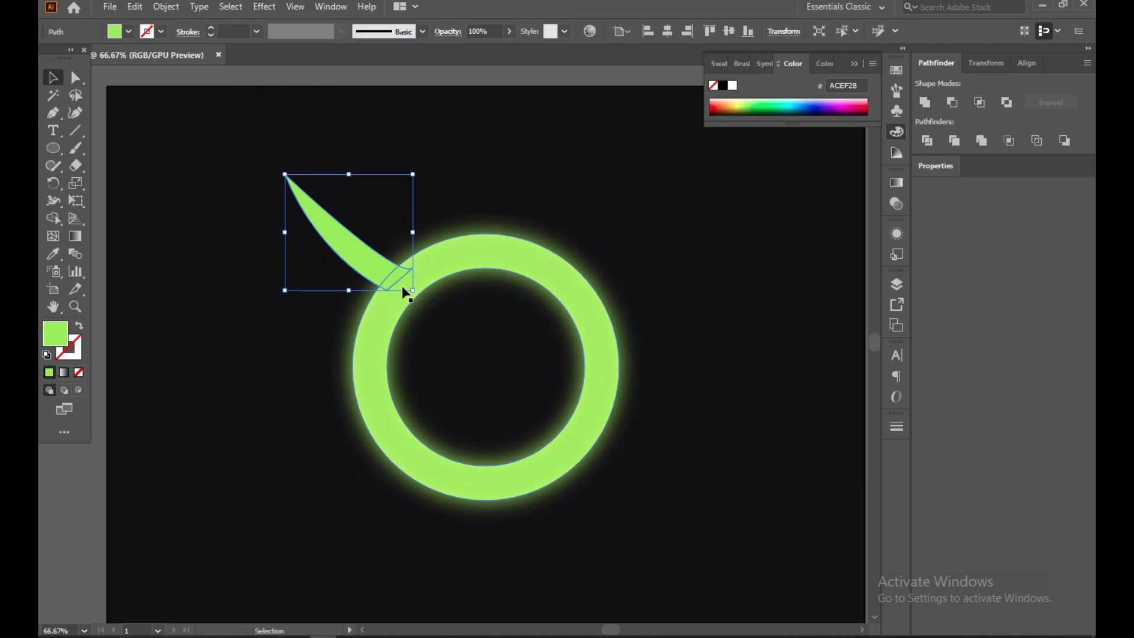
drag(413, 290, 373, 274)
- Reflect a copy of the horn vertically and move it to the ring's upper-right edge
click(316, 283)
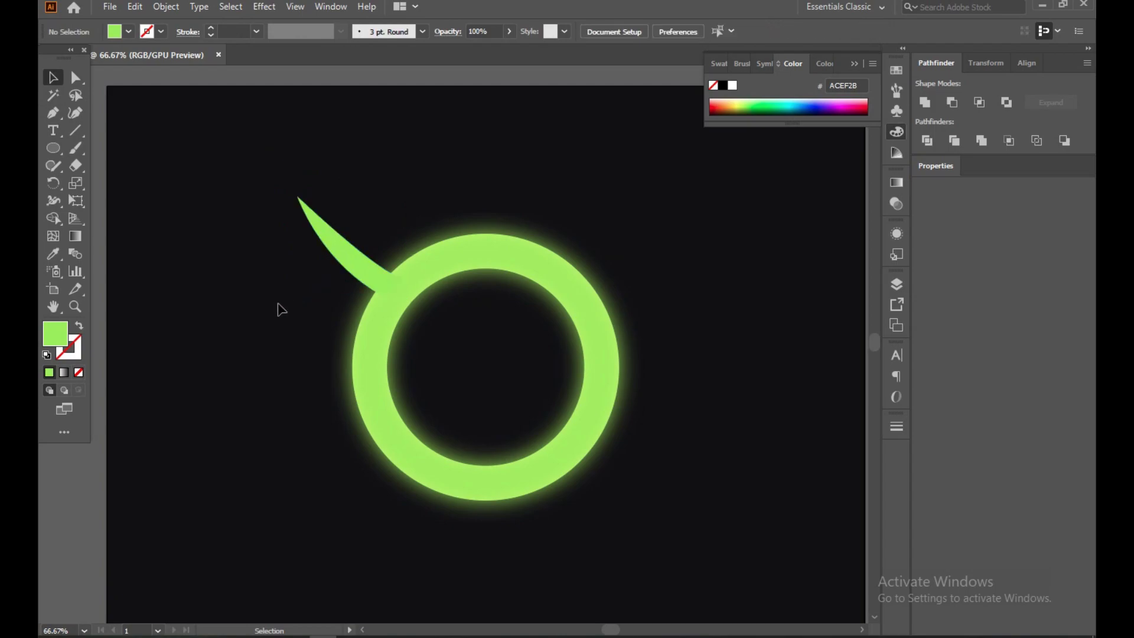
click(328, 244)
right_click(328, 242)
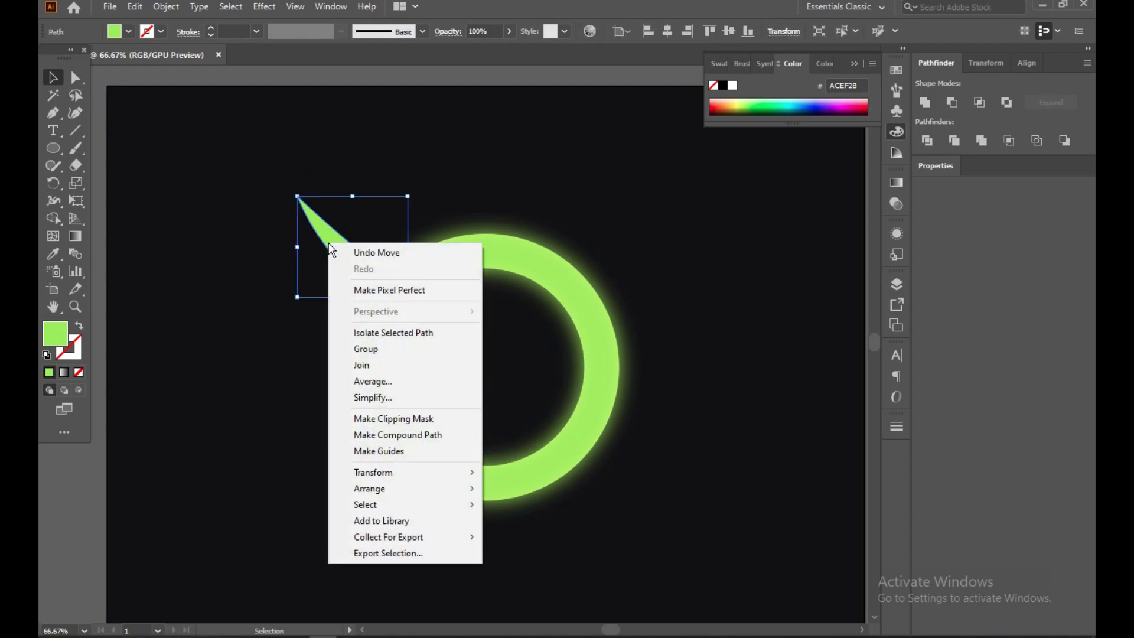
mouse_move(394, 472)
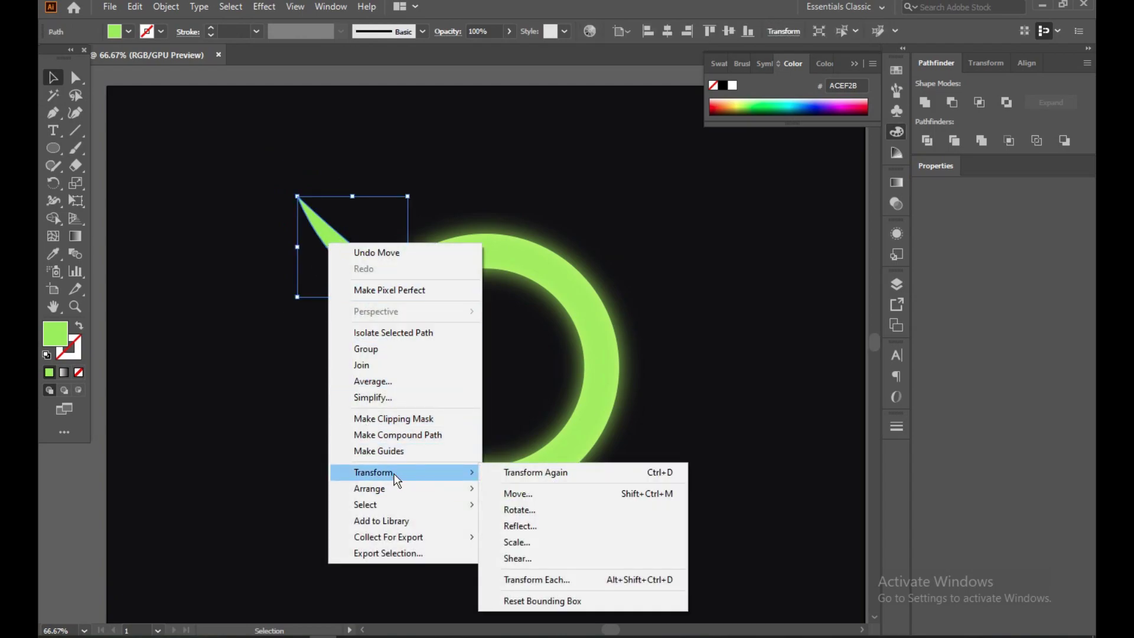
click(528, 523)
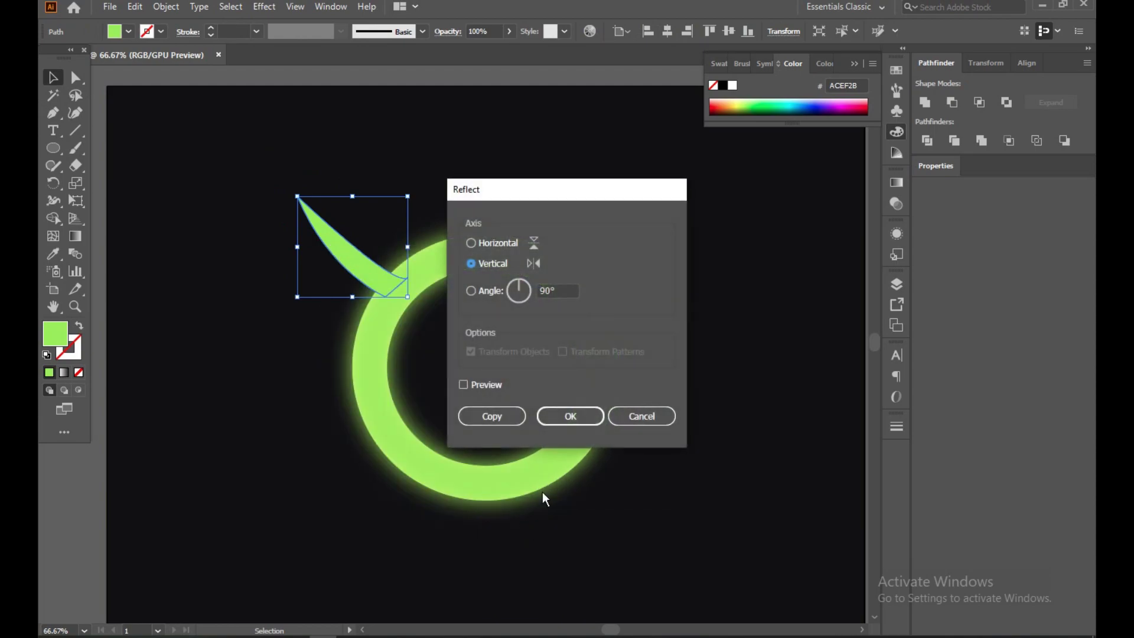
click(475, 388)
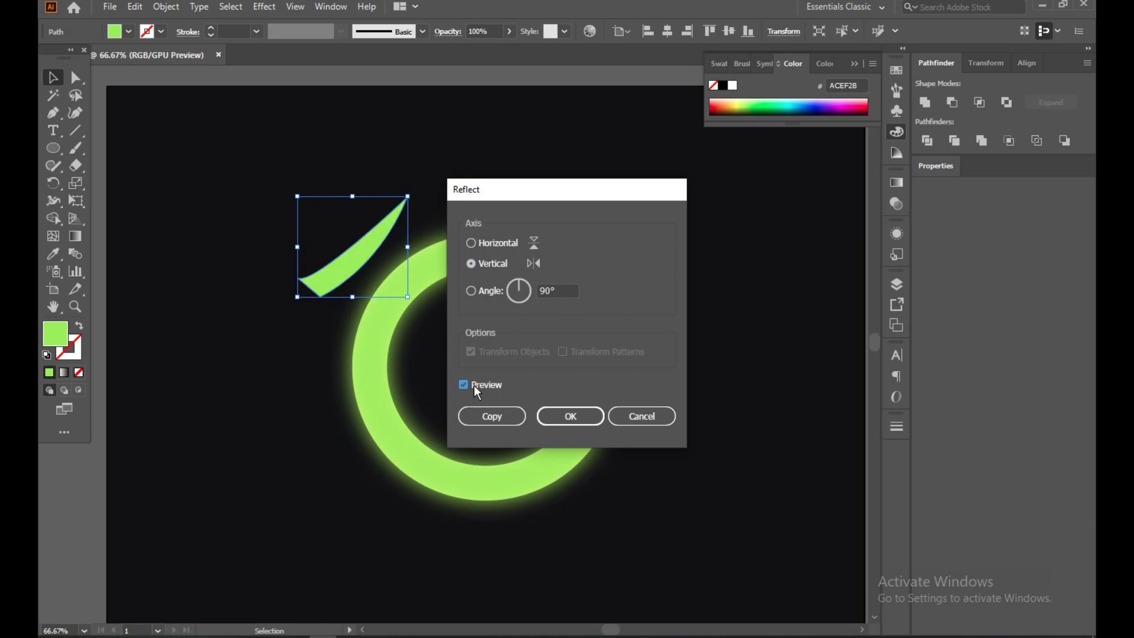
click(480, 413)
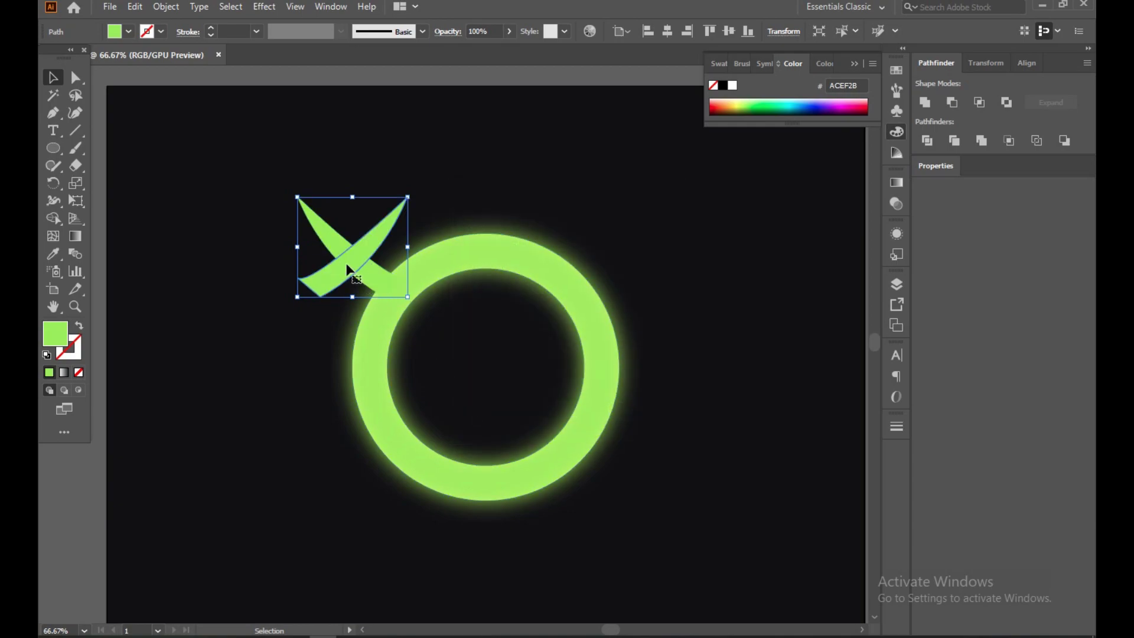
drag(347, 266, 600, 267)
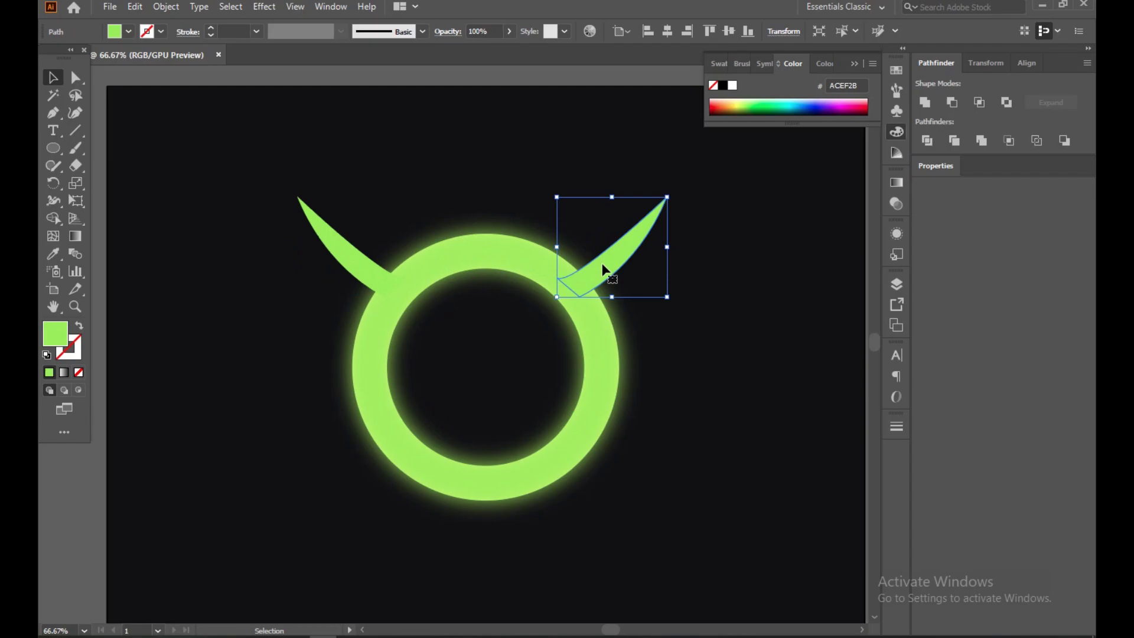
- In outline view, draw a straight line joining the left and right horn tips
key(a)
key(ctrl+y)
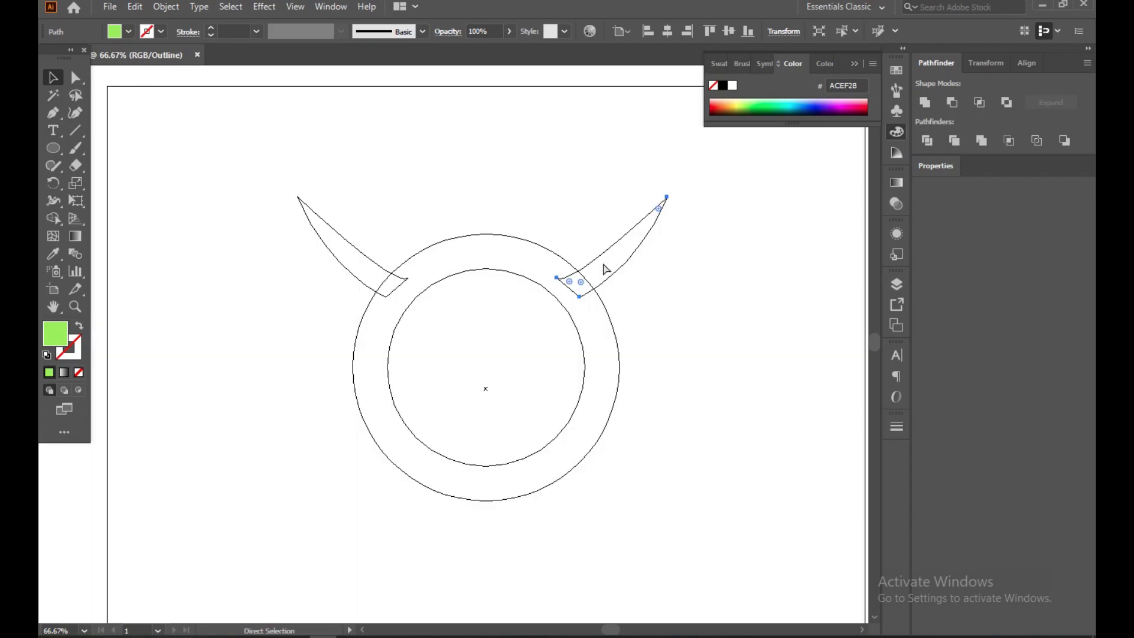
key(v)
click(728, 283)
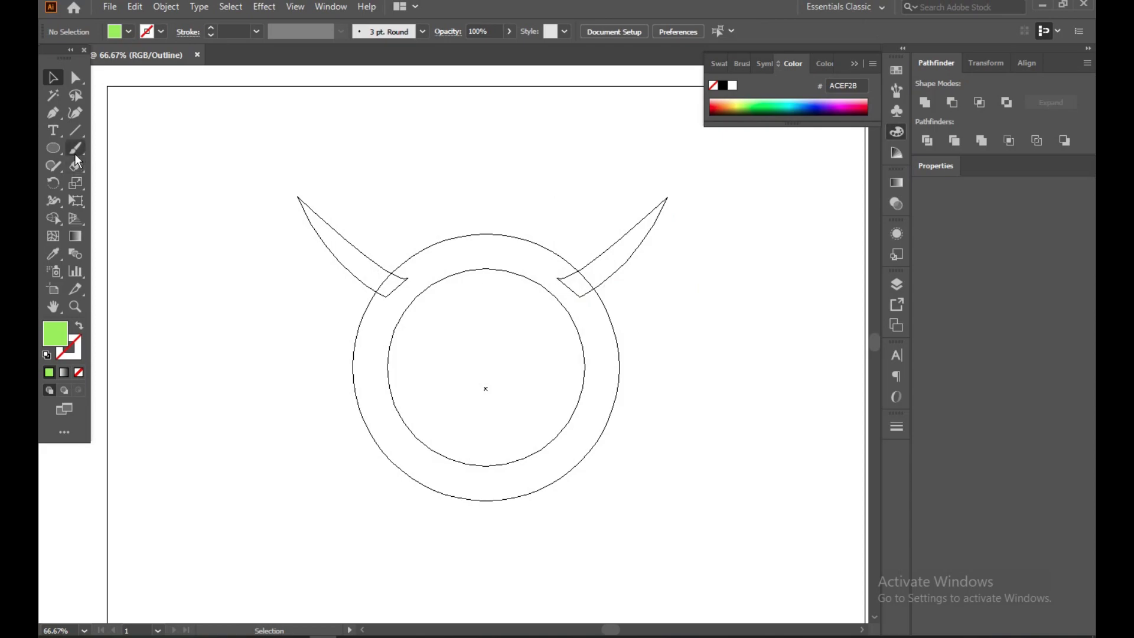
click(60, 117)
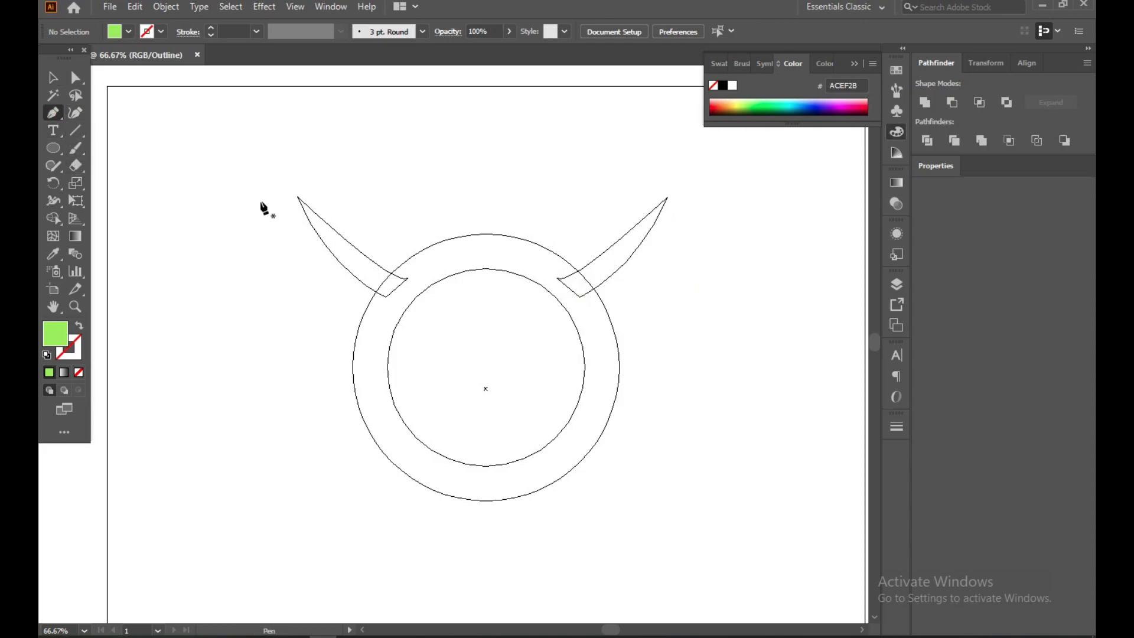
click(297, 196)
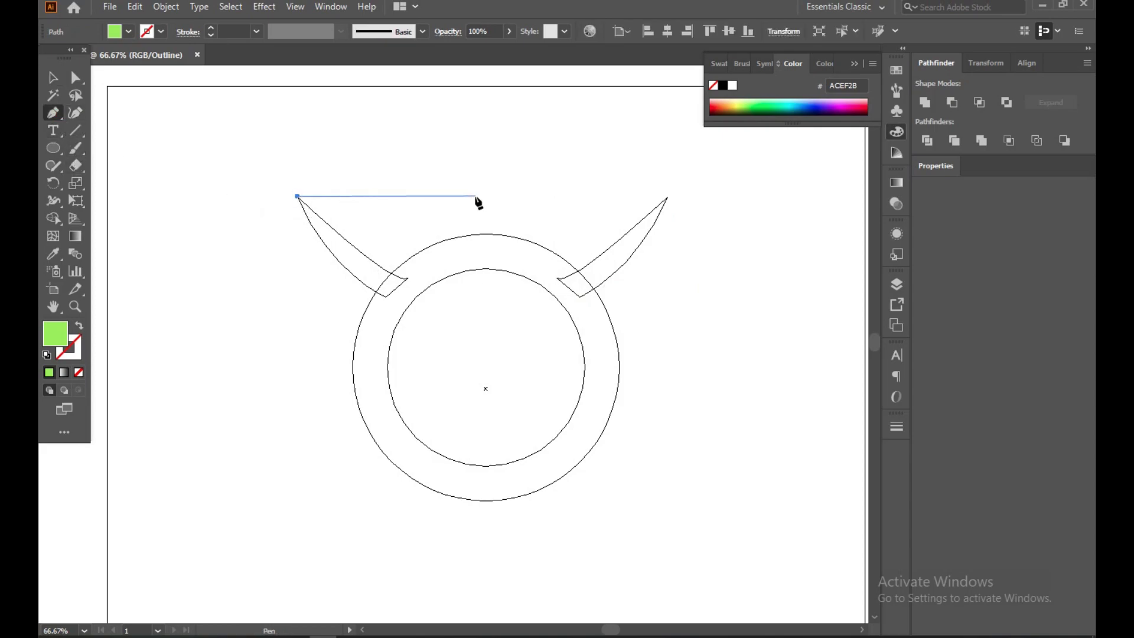
click(669, 198)
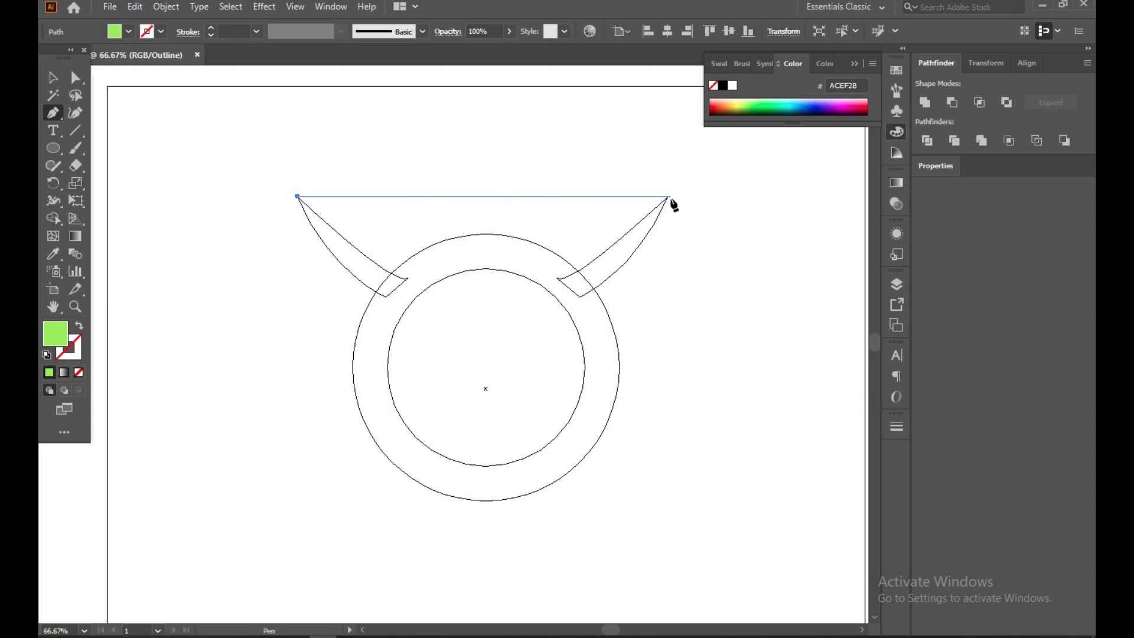
click(52, 77)
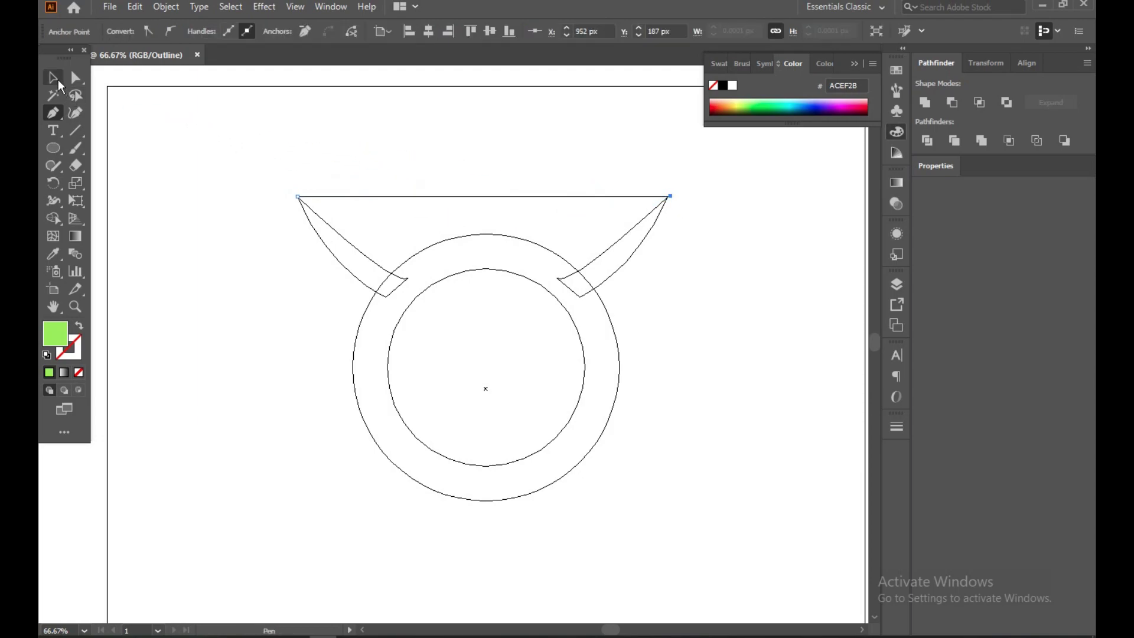
click(544, 375)
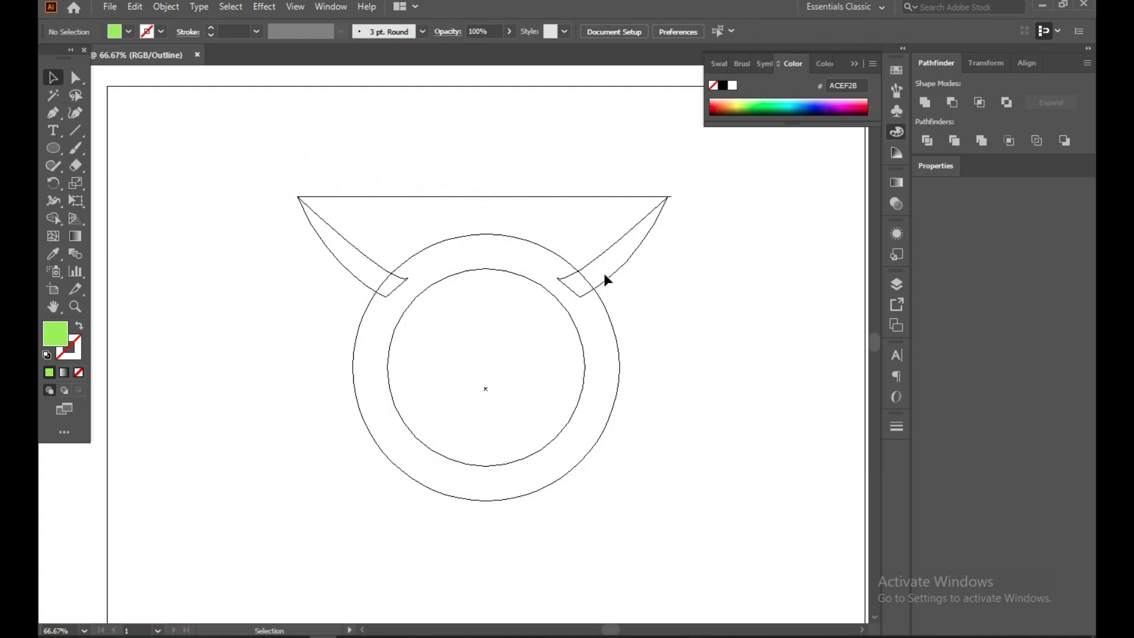
- Nudge the right horn into place and delete the straight line across the horn tips
click(622, 265)
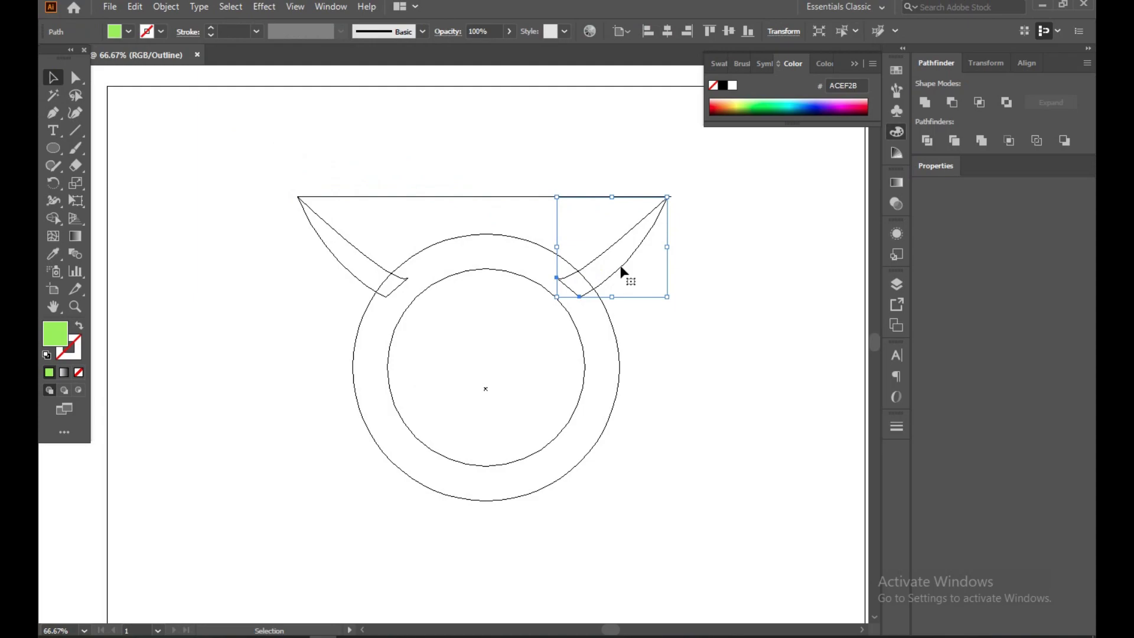
drag(632, 258, 633, 255)
click(732, 260)
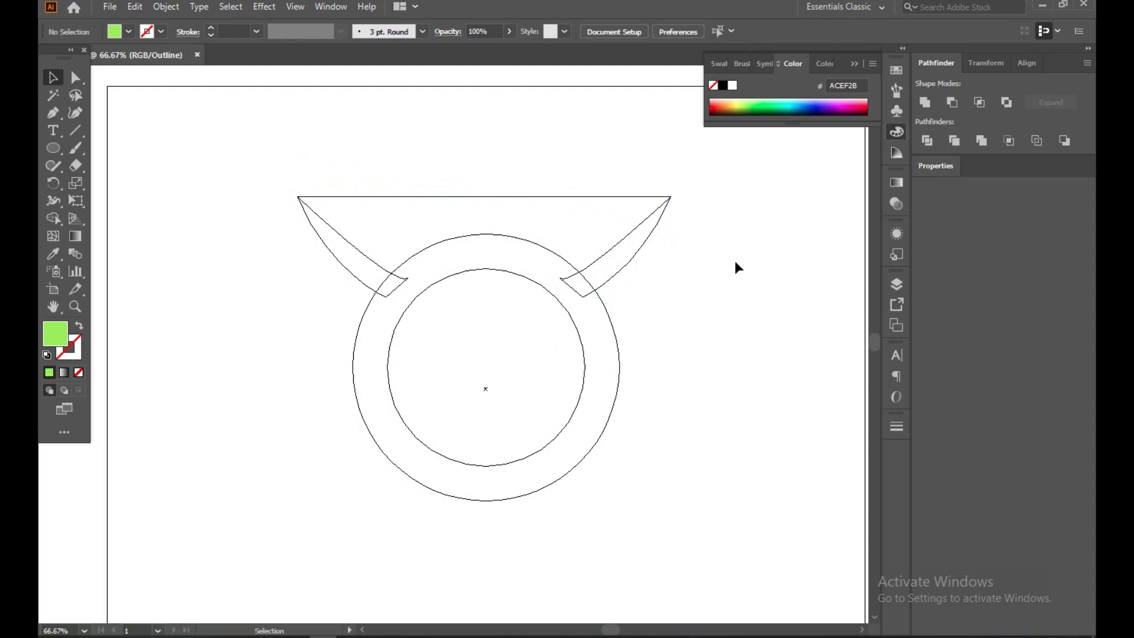
drag(548, 212, 549, 214)
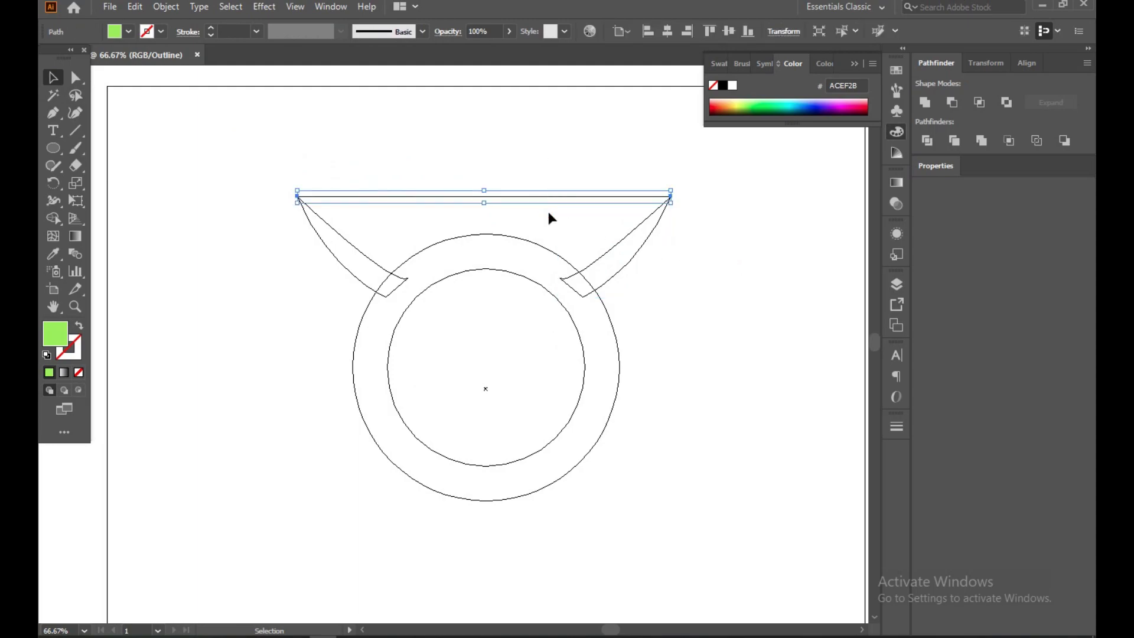
key(Delete)
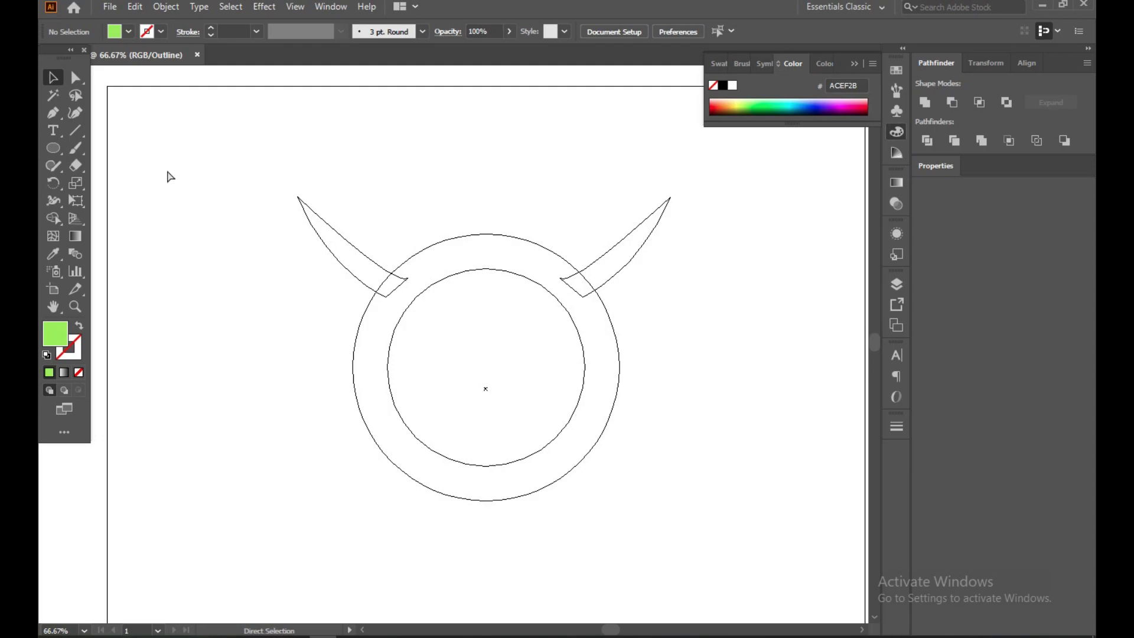
- Return to full-colour preview and select both horns together
key(ctrl+y)
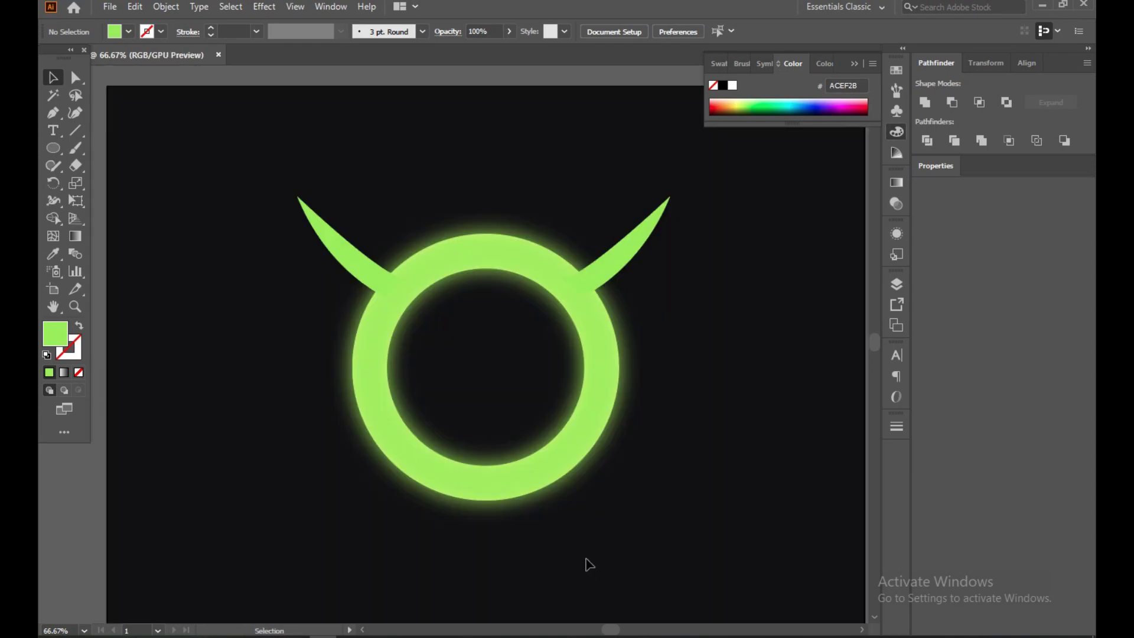
click(347, 275)
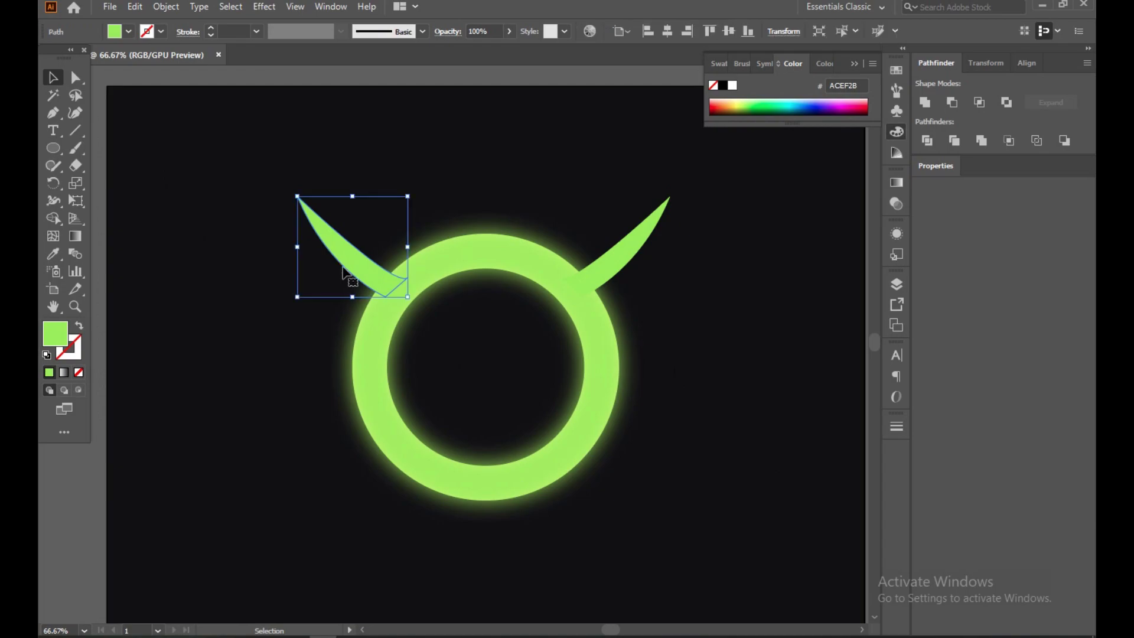
click(734, 384)
drag(697, 332, 522, 434)
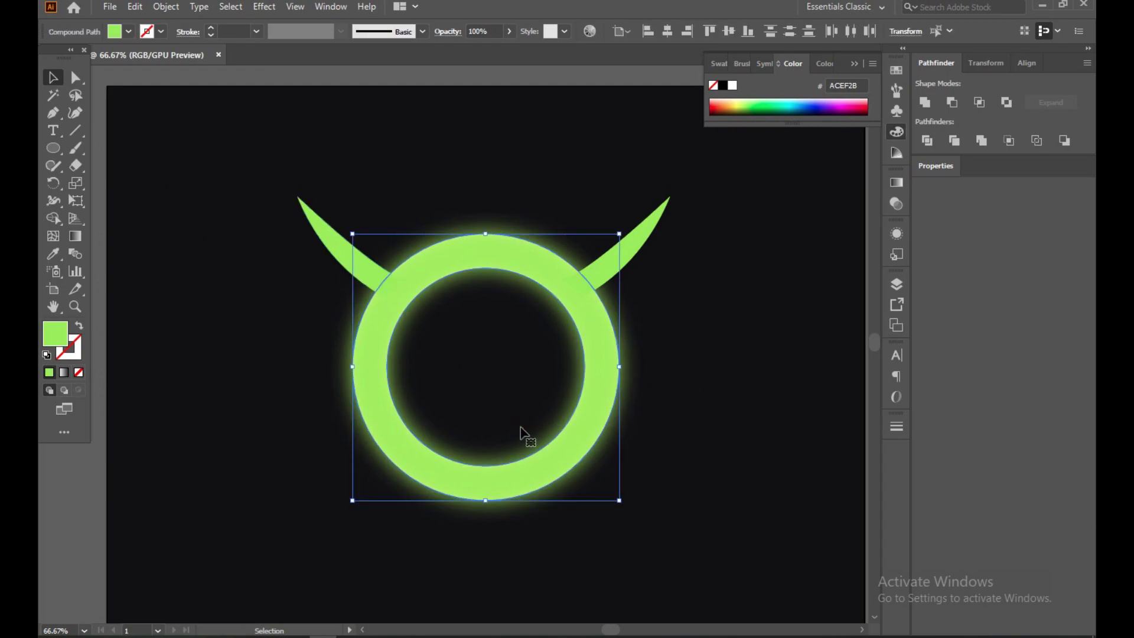
click(707, 256)
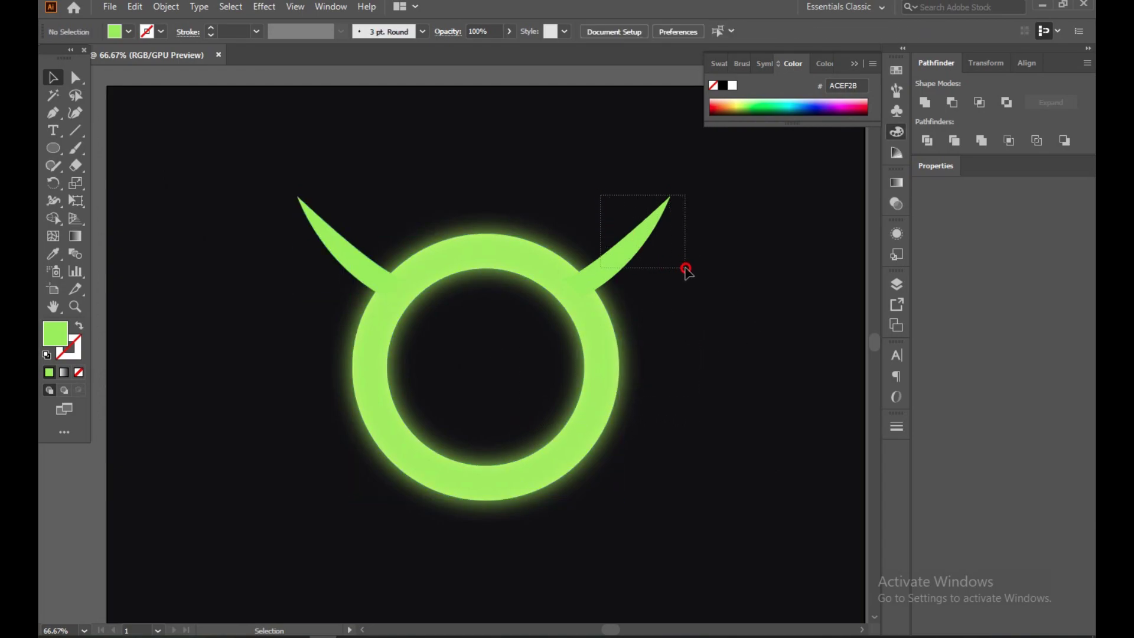
drag(685, 268, 684, 271)
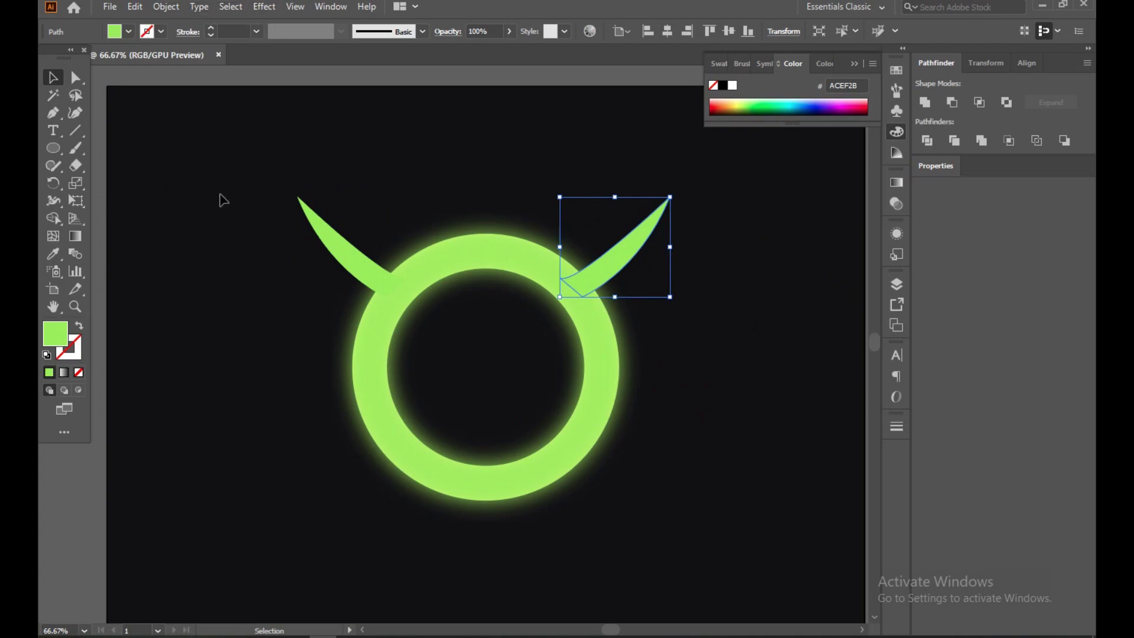
drag(390, 187, 286, 253)
drag(593, 172, 682, 250)
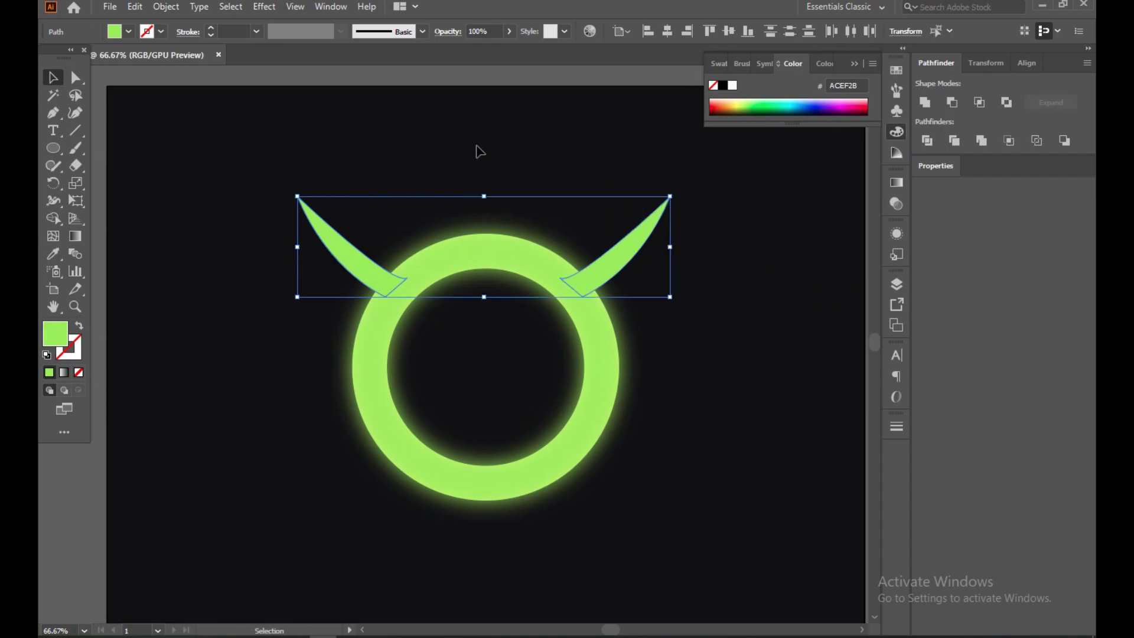
- Copy both horns and paste a duplicate in place, then reselect the horns
click(165, 7)
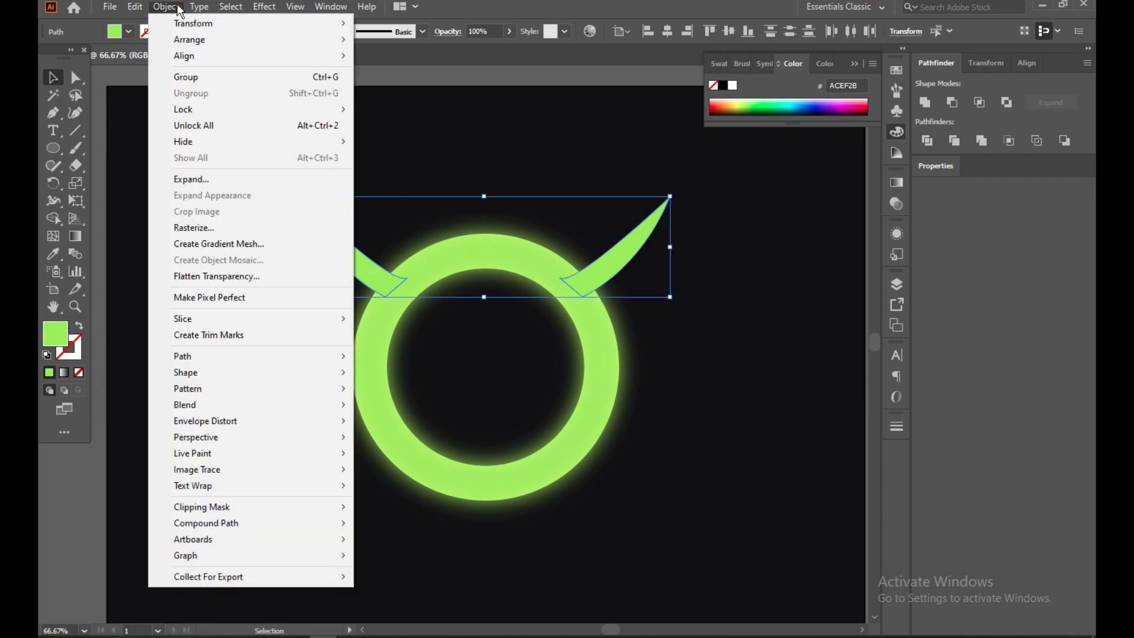
click(177, 8)
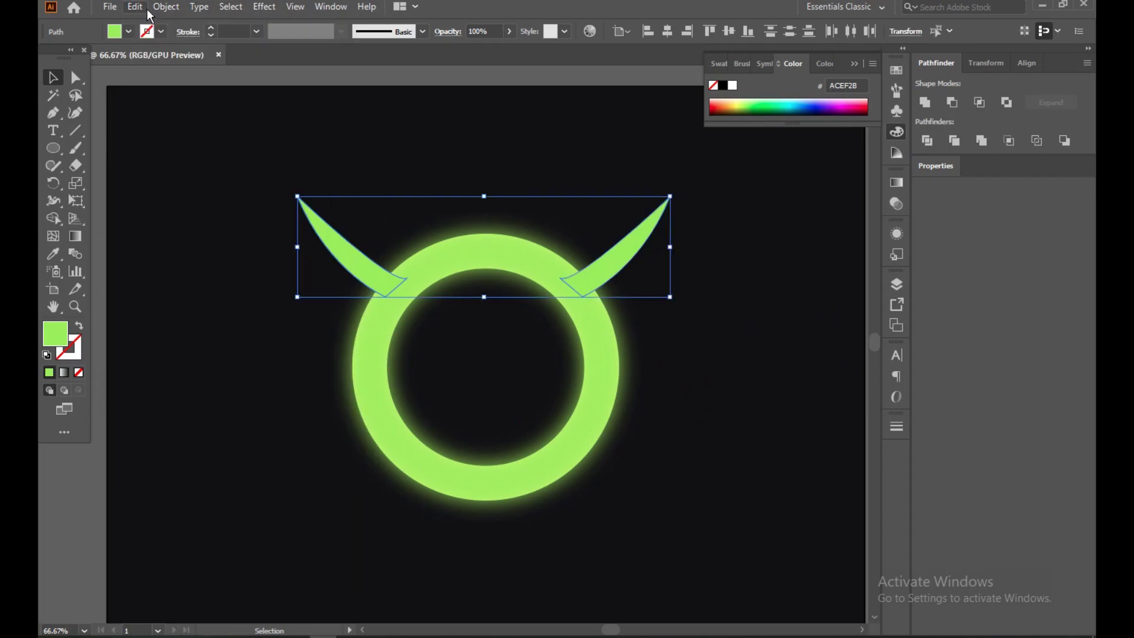
click(135, 8)
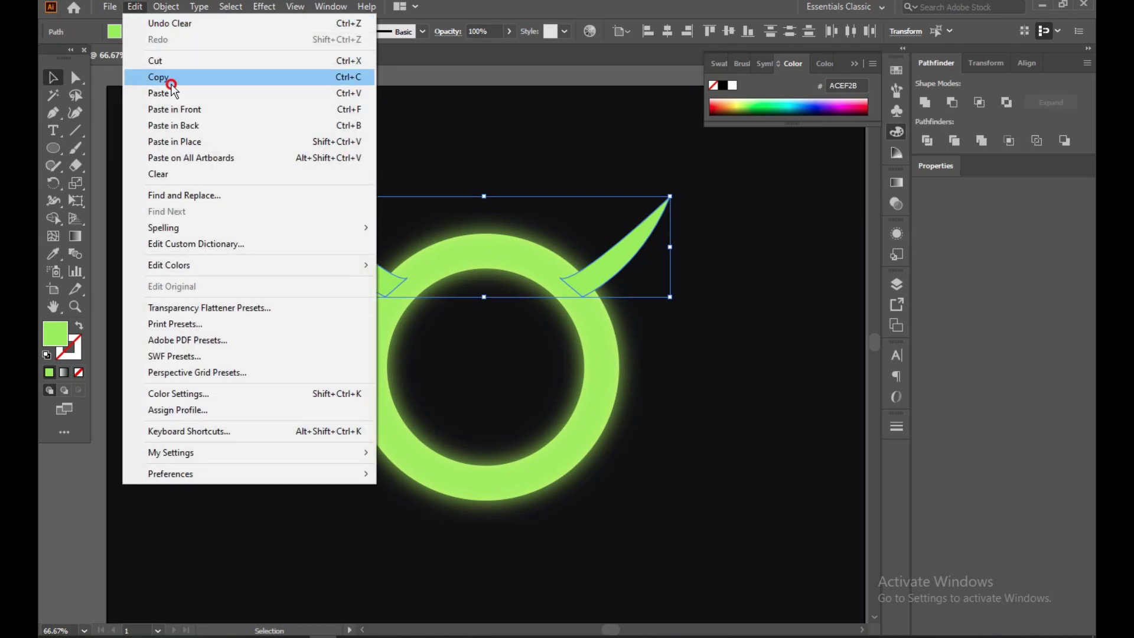
click(163, 78)
click(134, 7)
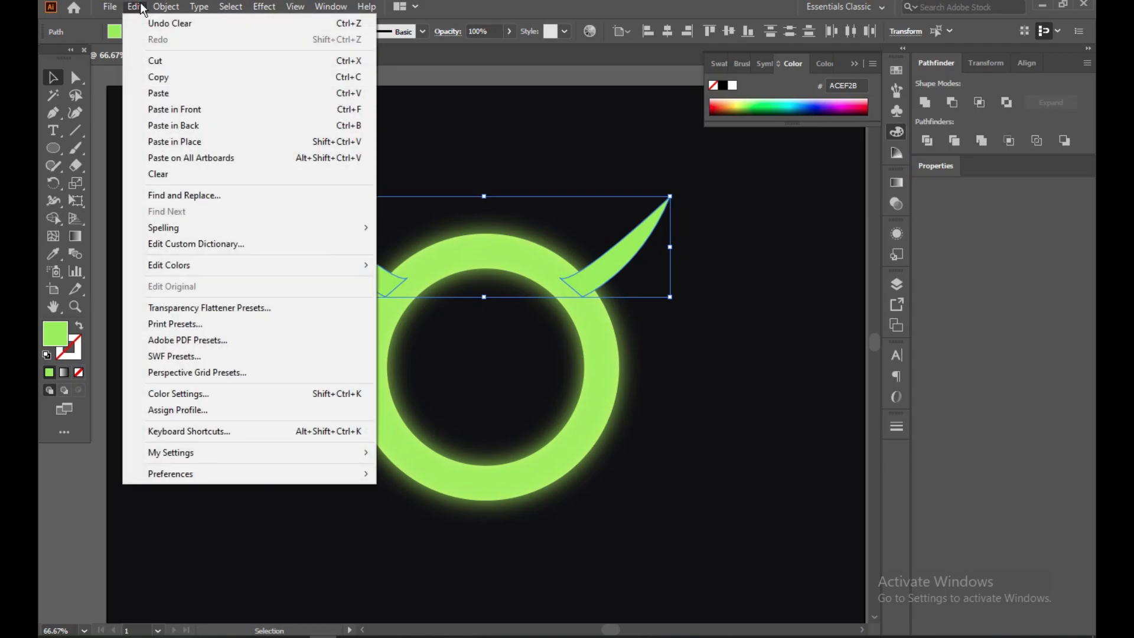
click(171, 142)
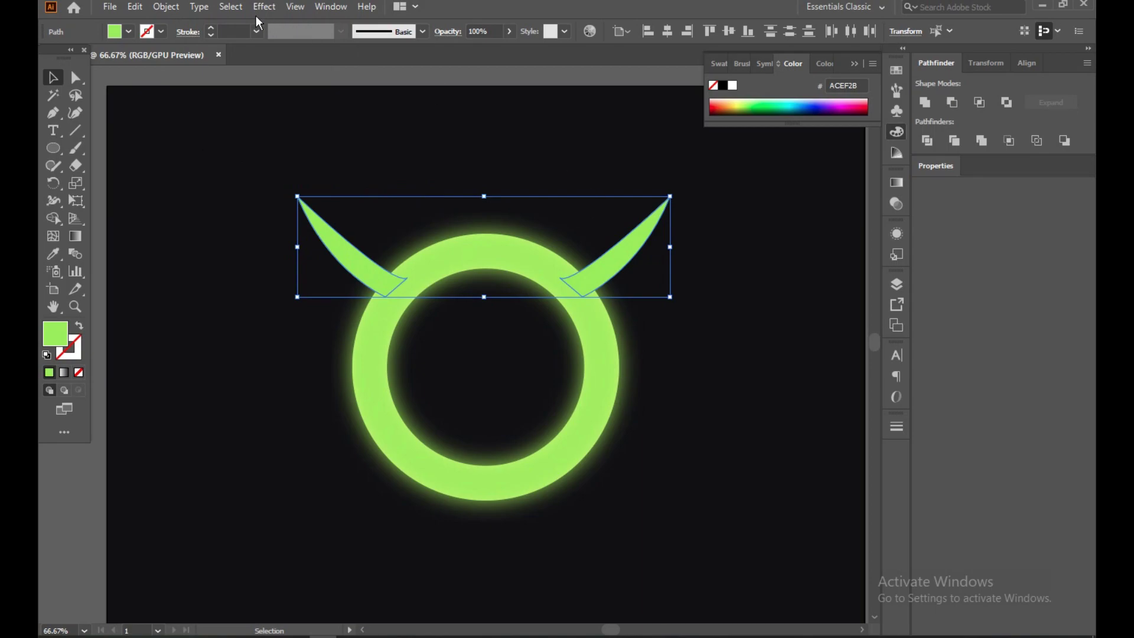
click(242, 185)
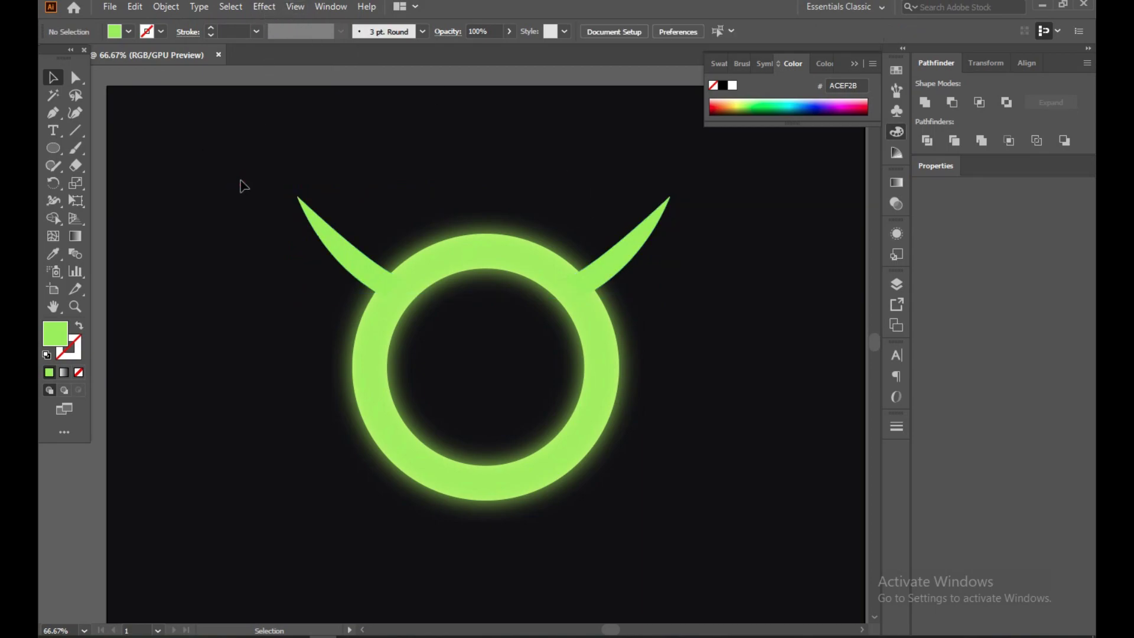
drag(233, 192, 670, 222)
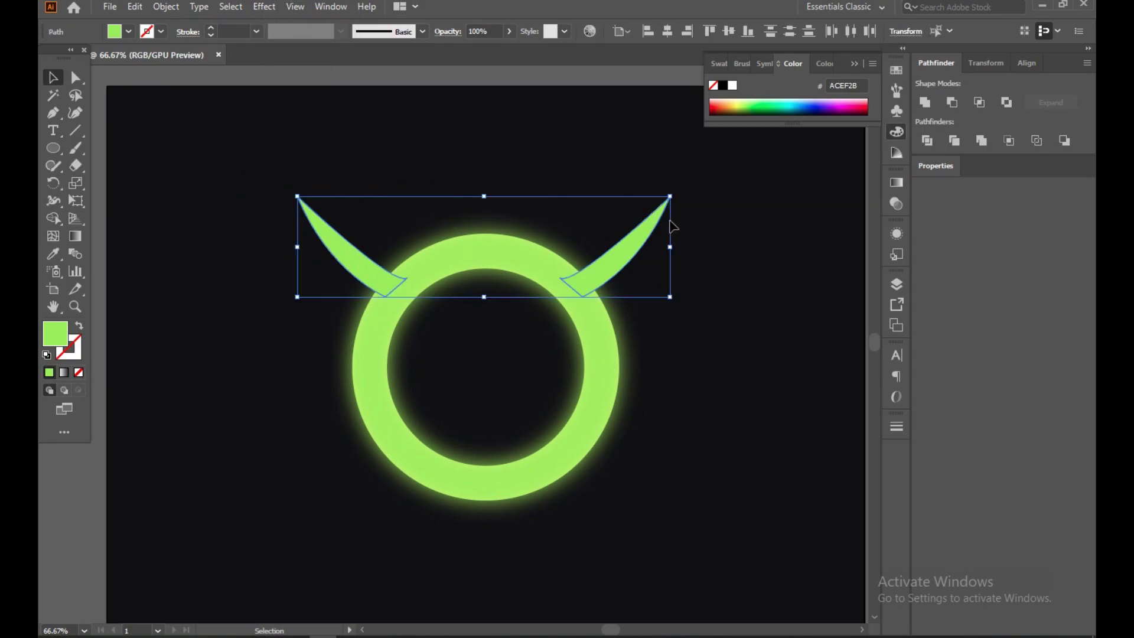
- Give both horns a Soft Light inner glow at 75% opacity and 20 px
click(716, 286)
click(626, 266)
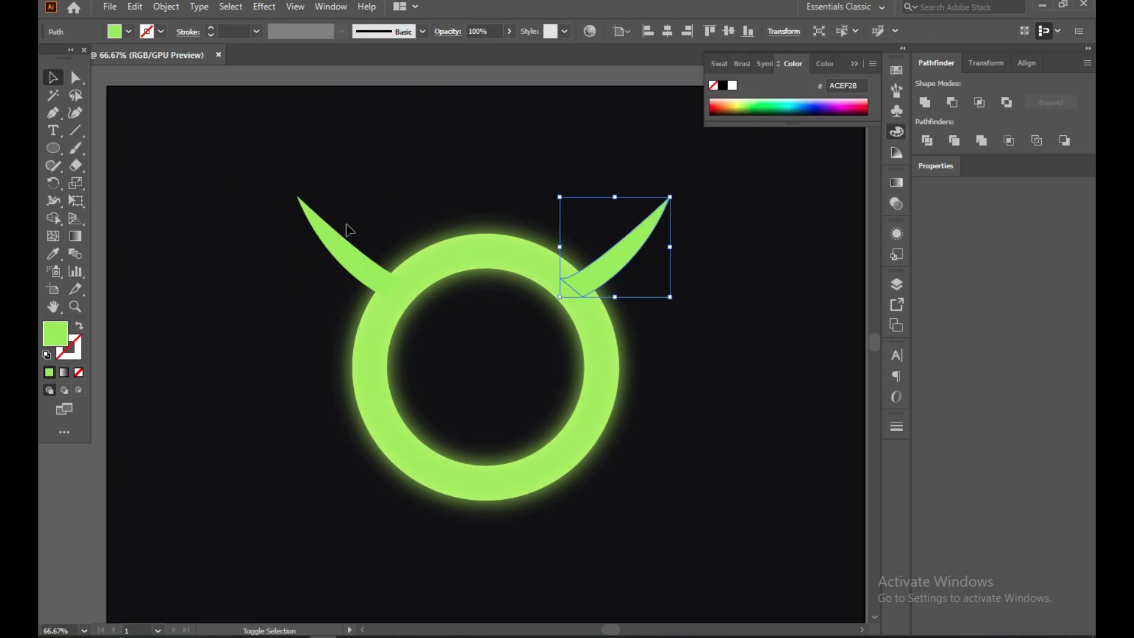
shift+click(340, 243)
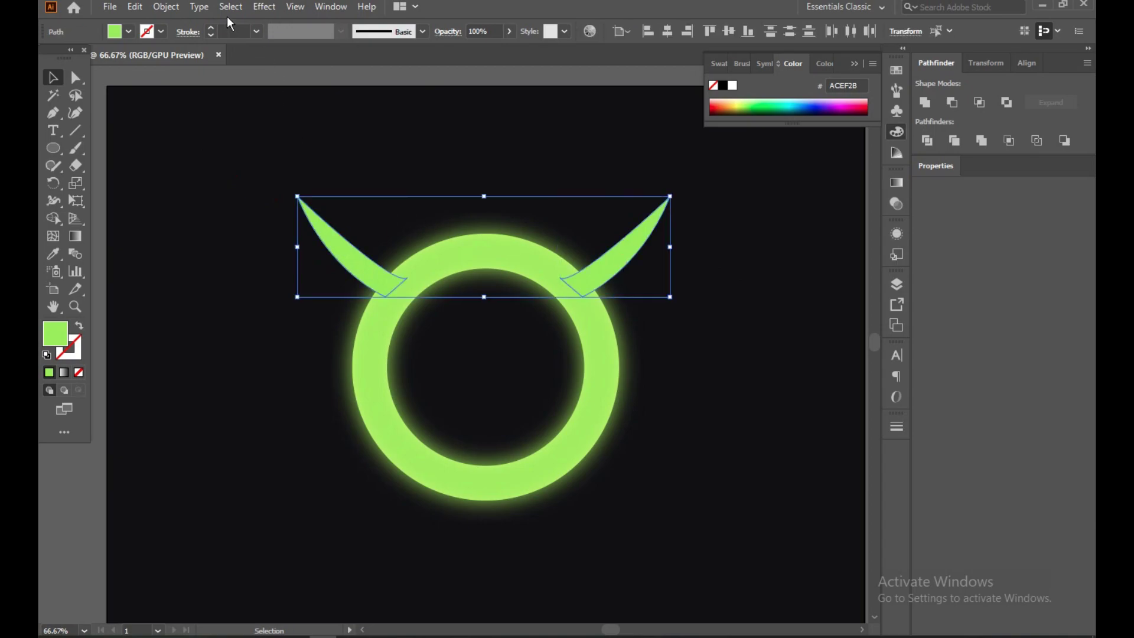
click(260, 9)
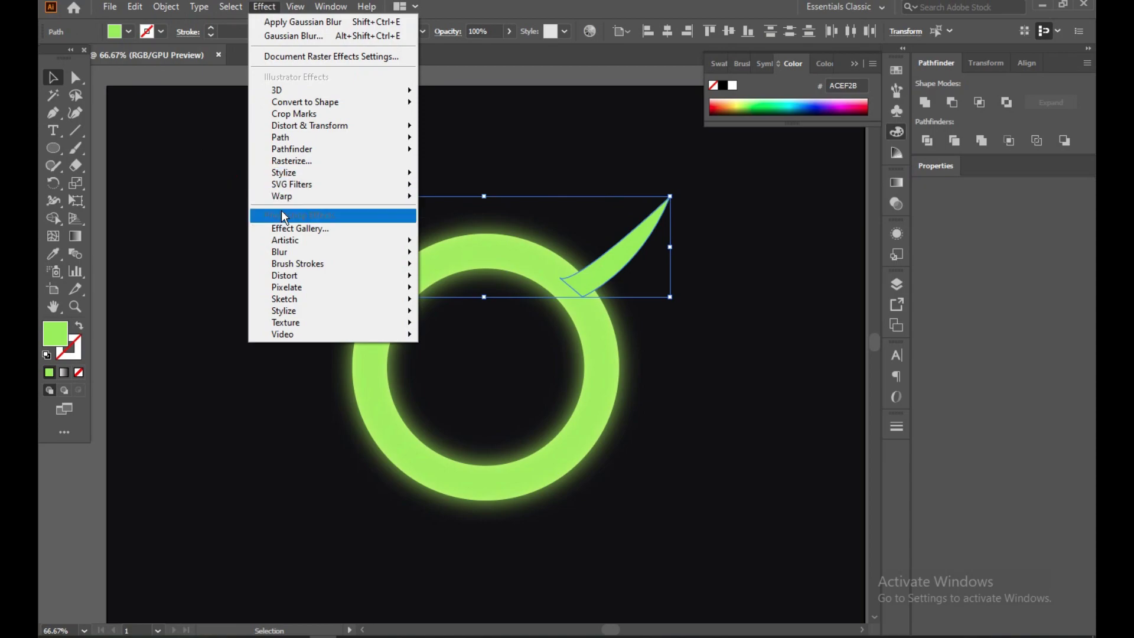
mouse_move(295, 177)
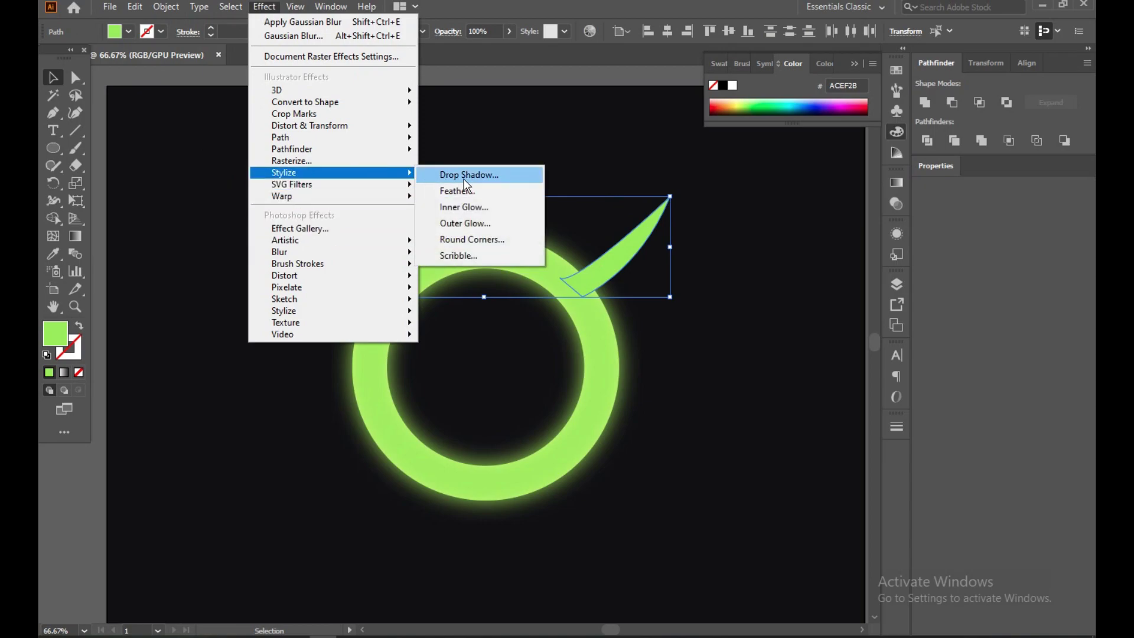
click(472, 207)
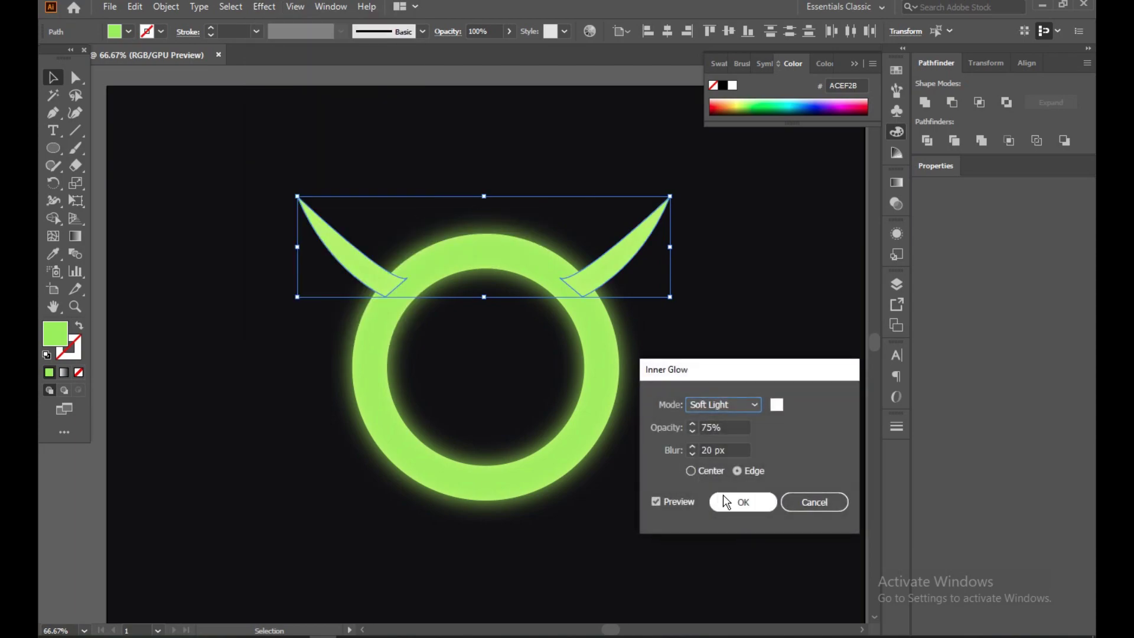
click(761, 503)
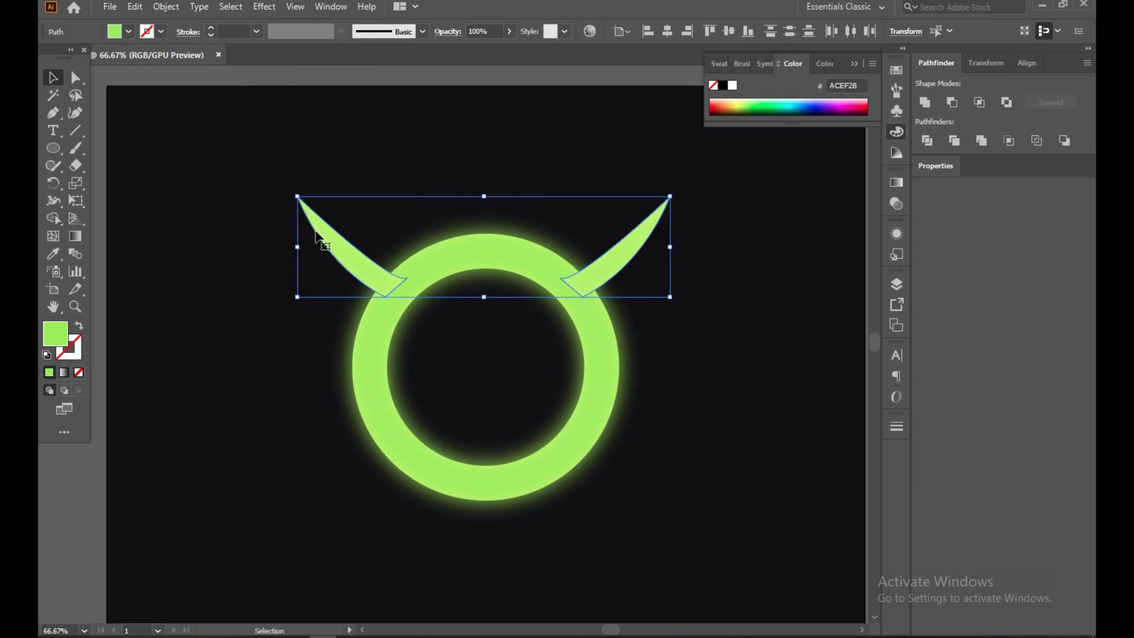
- Blur both horns with a 75.9362 px Gaussian blur
click(242, 321)
click(335, 260)
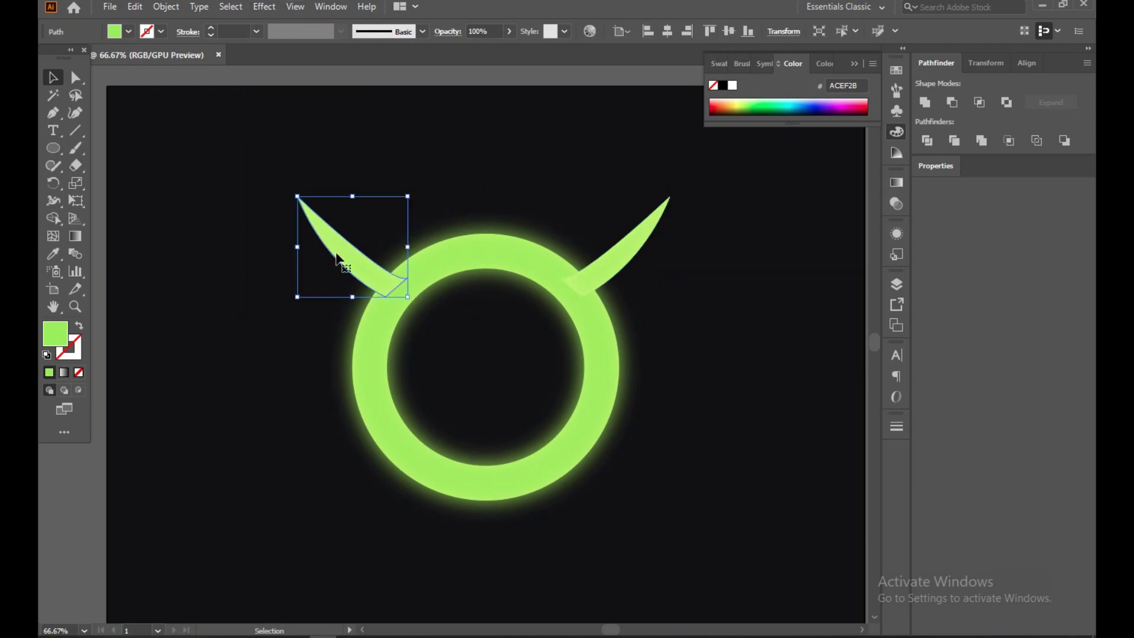
shift+click(615, 261)
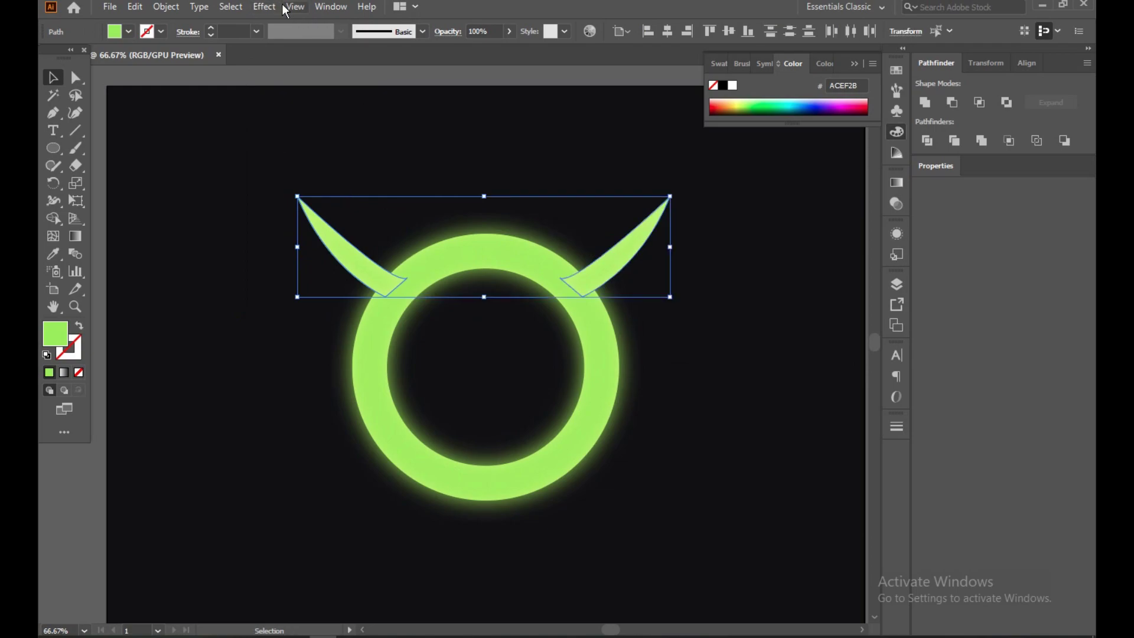
click(264, 7)
mouse_move(289, 251)
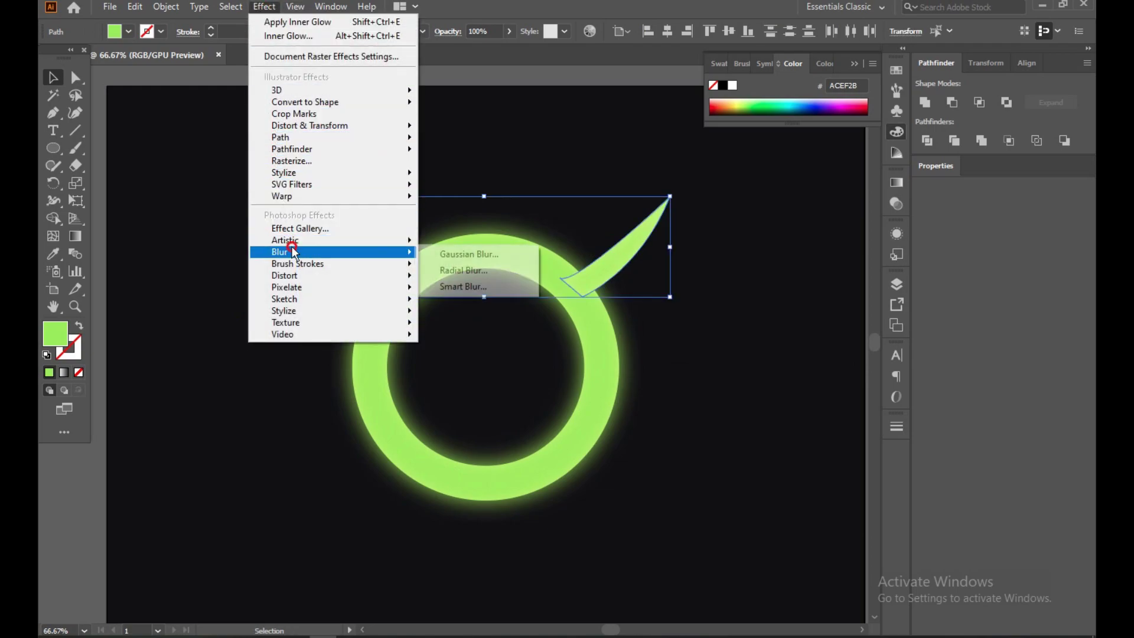
click(444, 255)
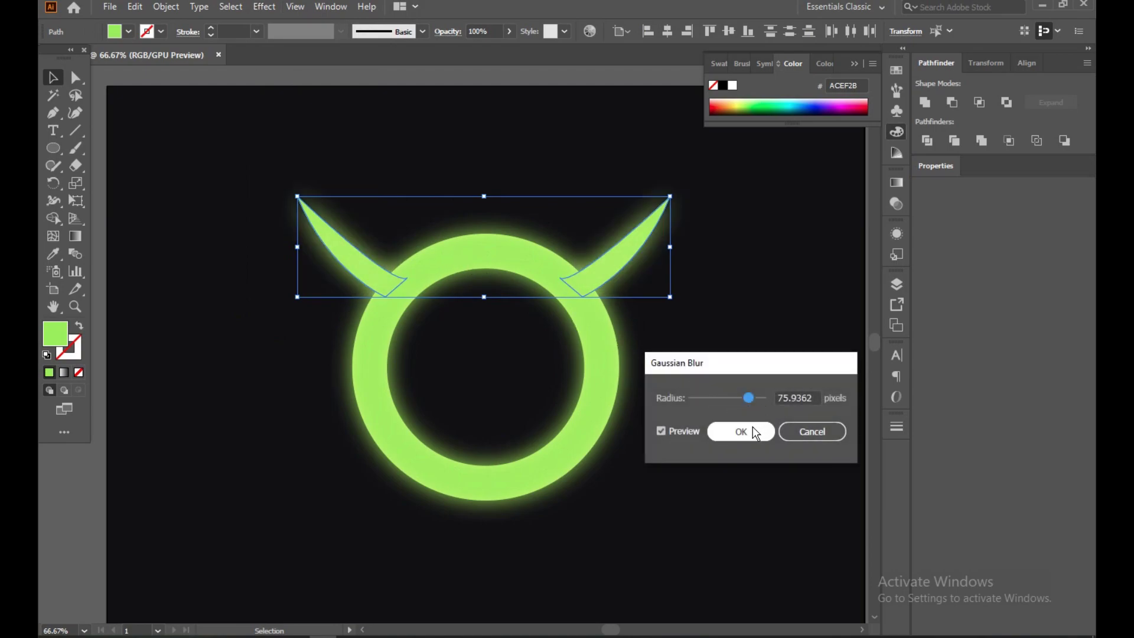
click(761, 430)
click(758, 319)
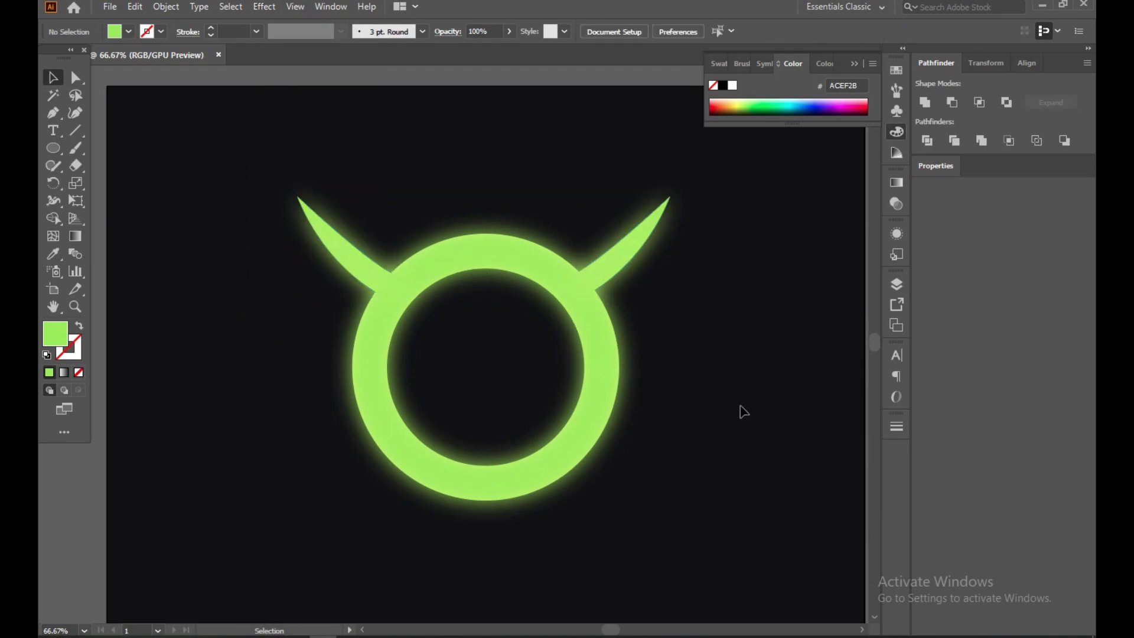
drag(692, 377, 578, 408)
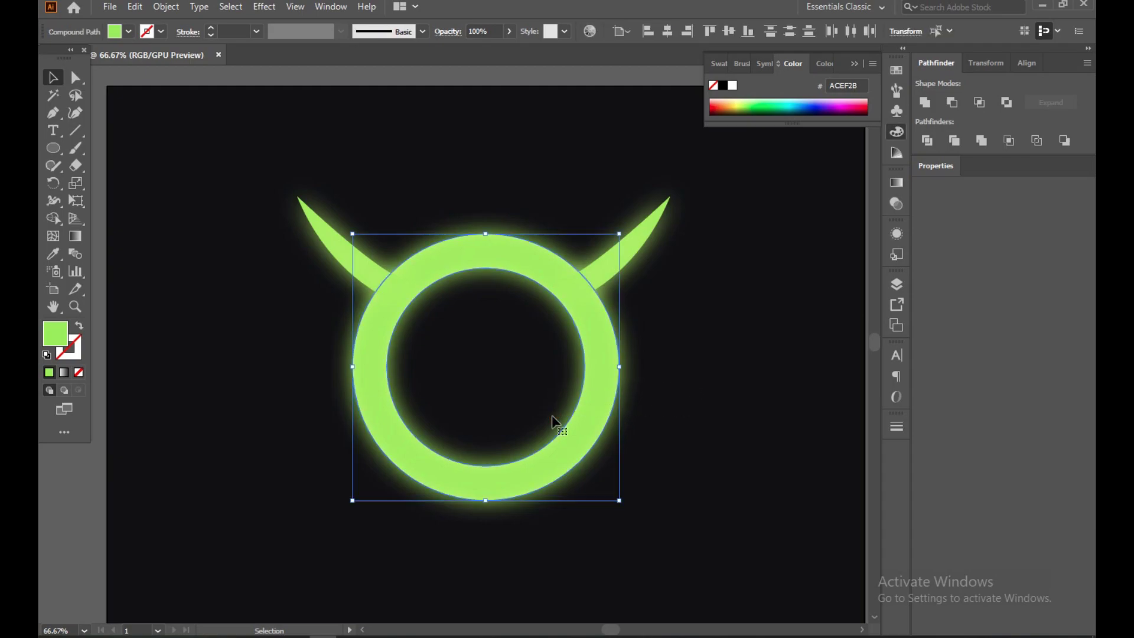
- Bring the ring in front of the glowing horns
right_click(582, 409)
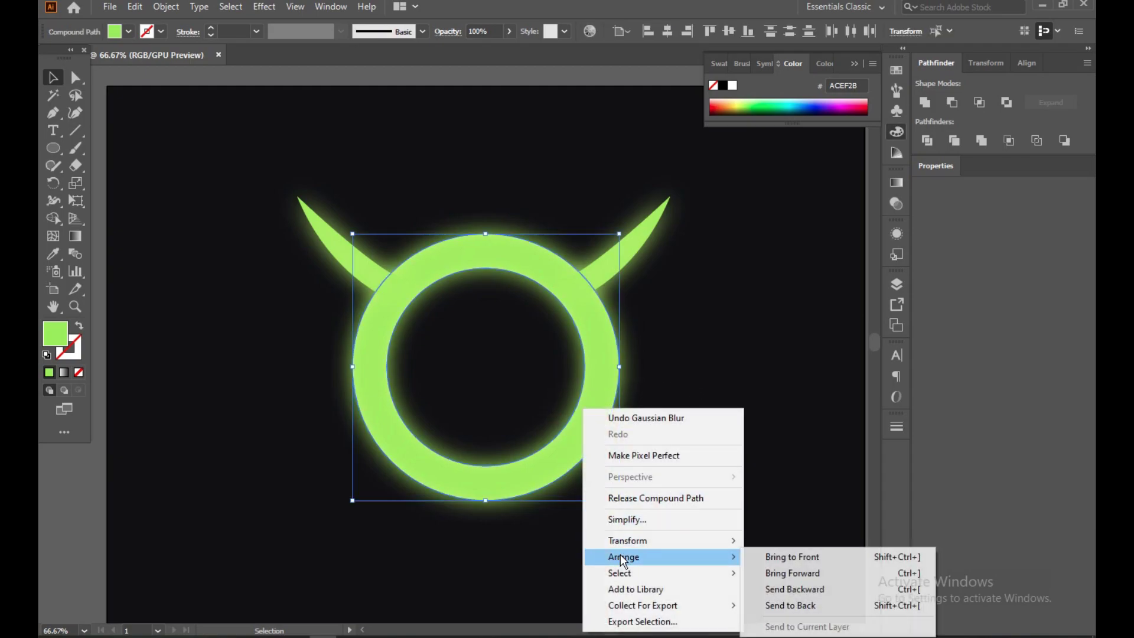
click(764, 556)
click(752, 370)
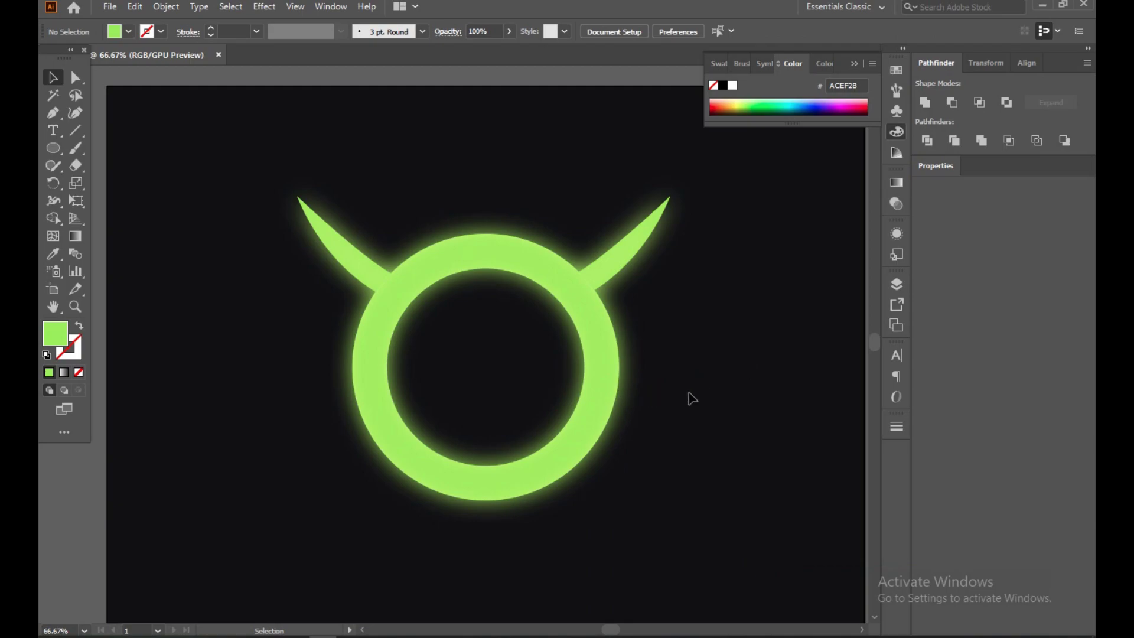
- Scroll the canvas down and right to expose the empty area below the logo
scroll(691, 397, down, 3)
scroll(691, 397, up, 2)
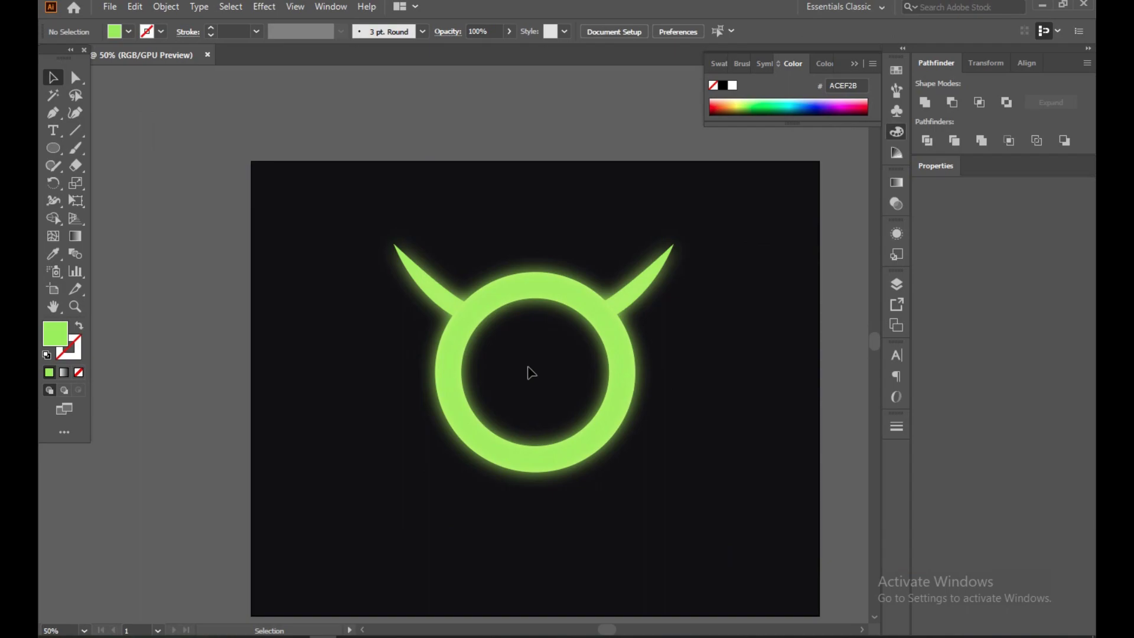
scroll(531, 372, down, 3)
scroll(532, 372, right, 2)
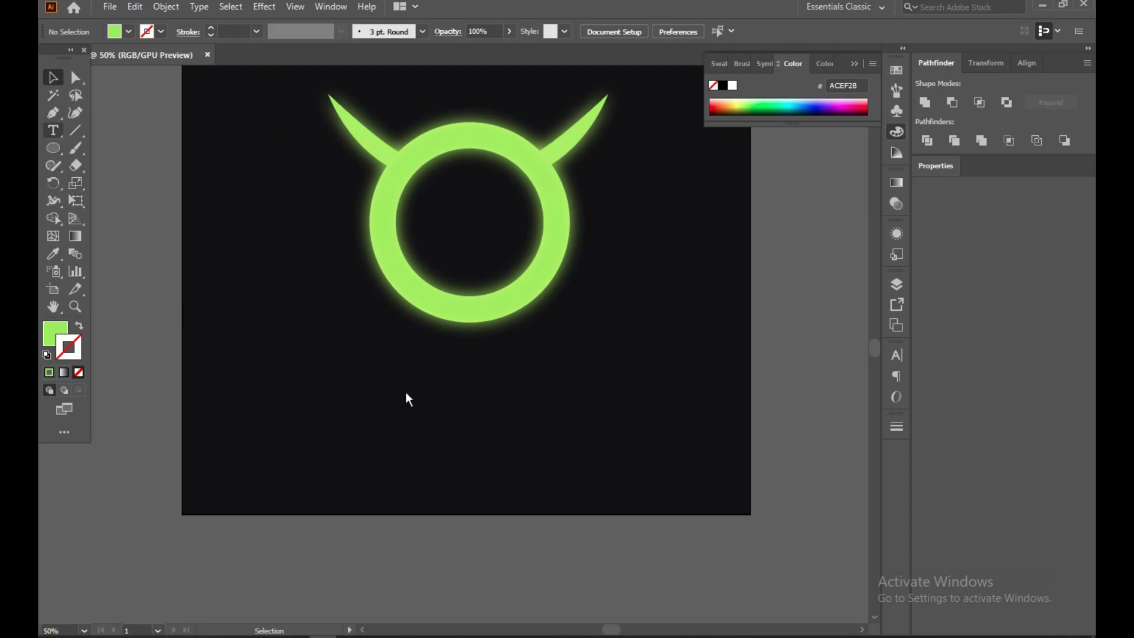
- Place a text object below the ring and set its fill to pure white
key(t)
click(385, 404)
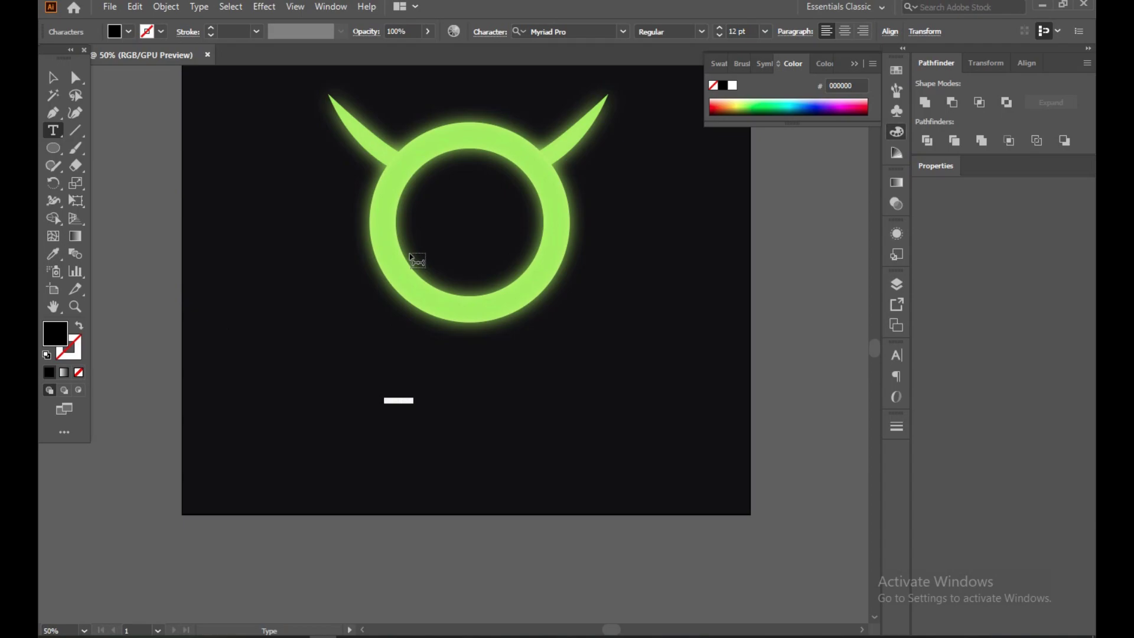
key(BackSpace)
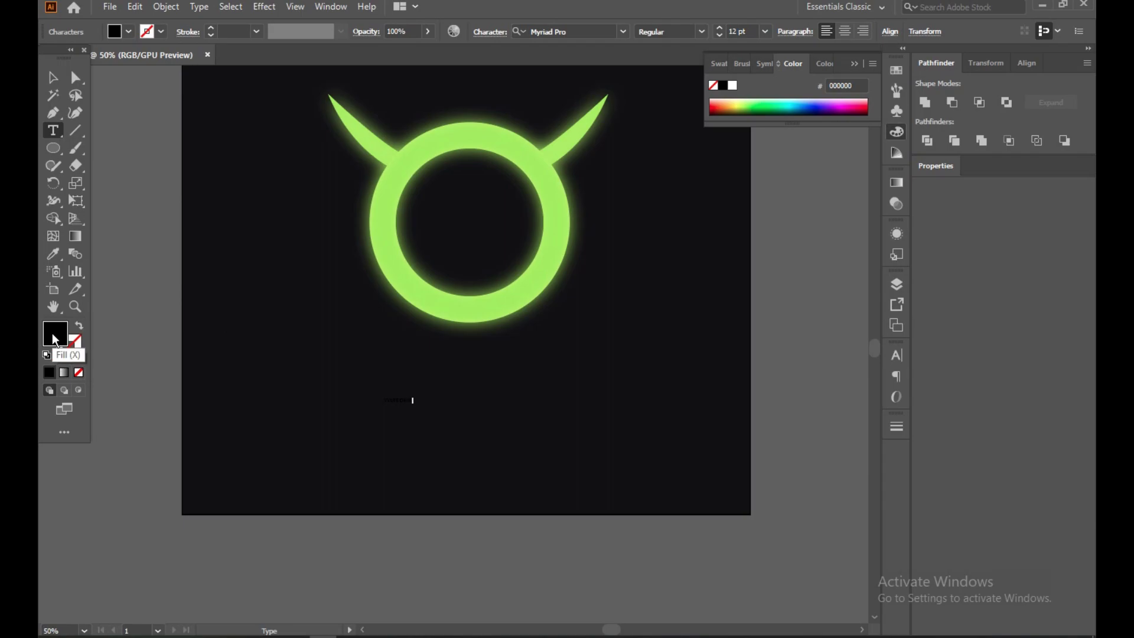
double_click(53, 336)
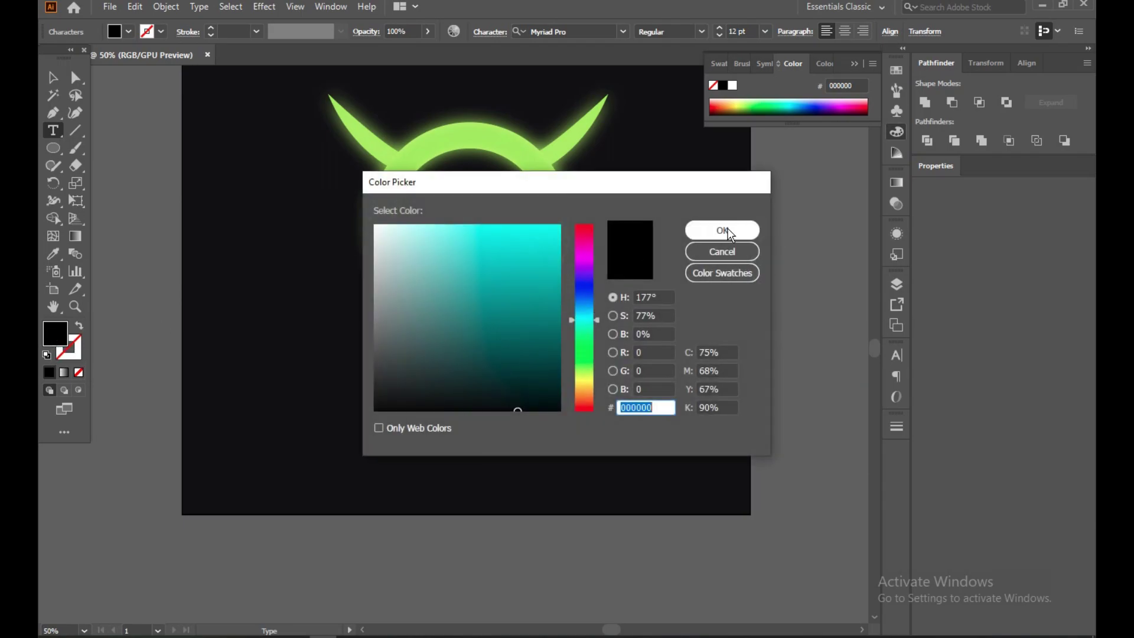
drag(402, 252, 354, 210)
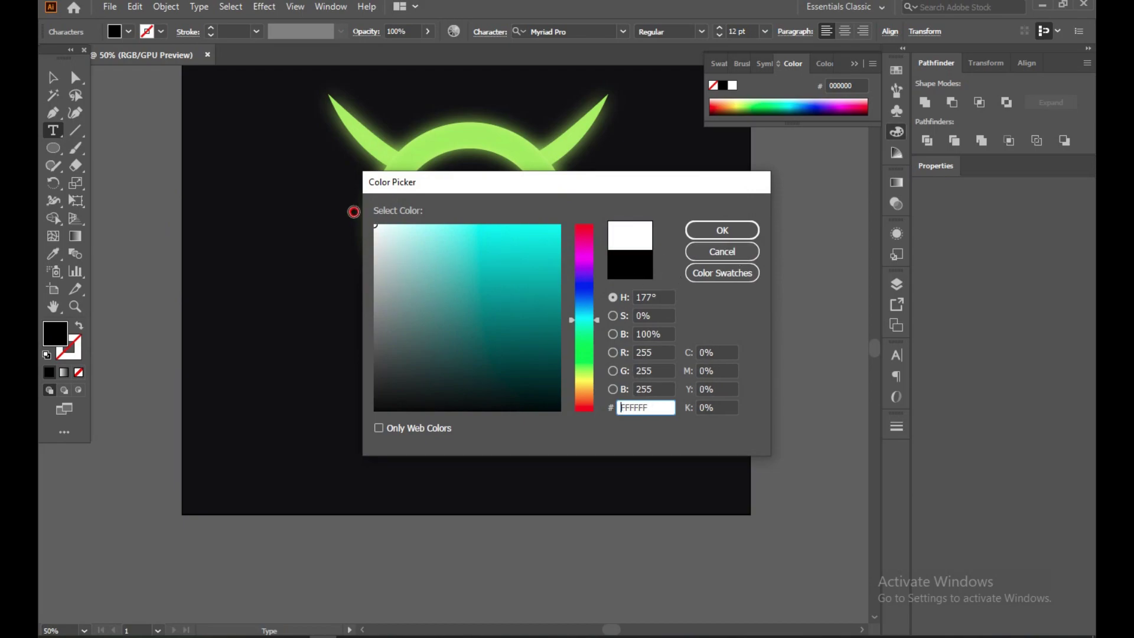
click(722, 230)
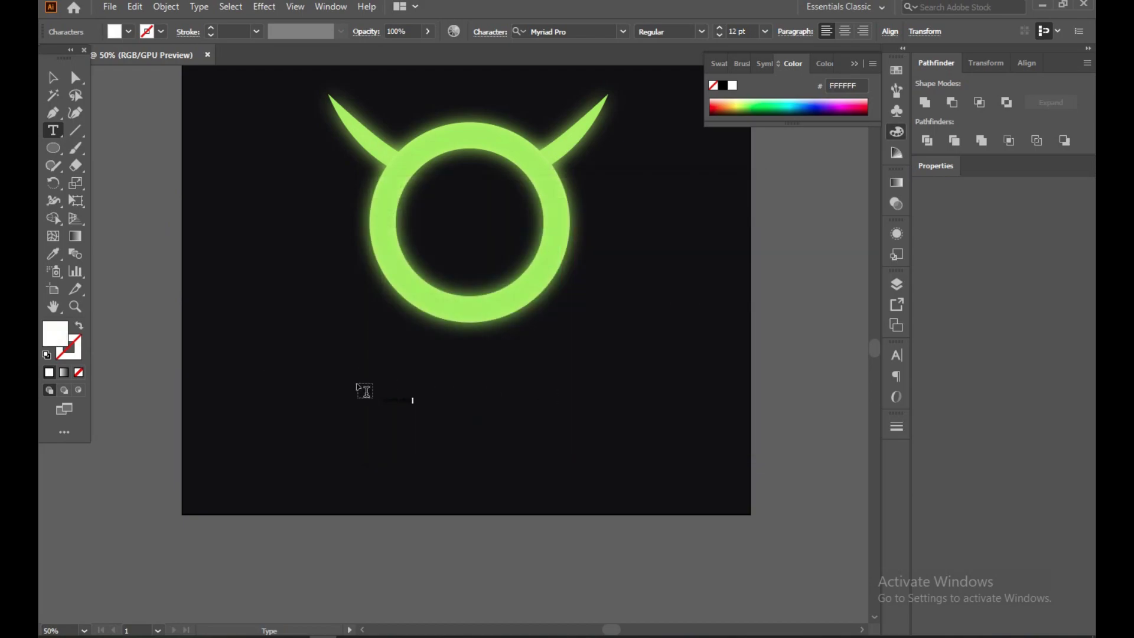
click(53, 78)
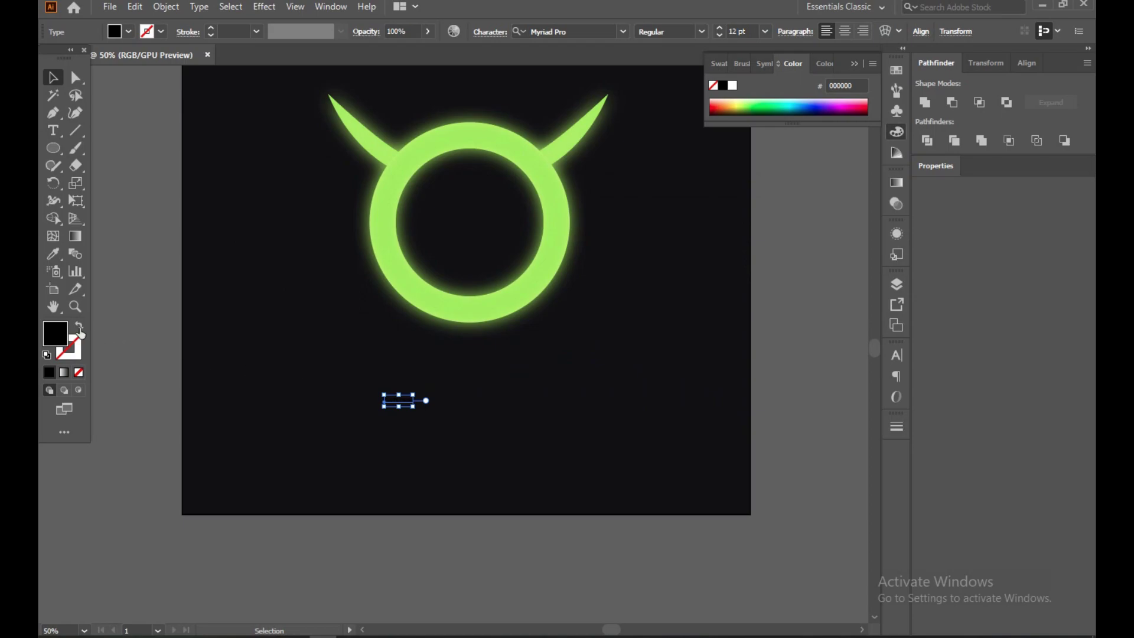
double_click(59, 333)
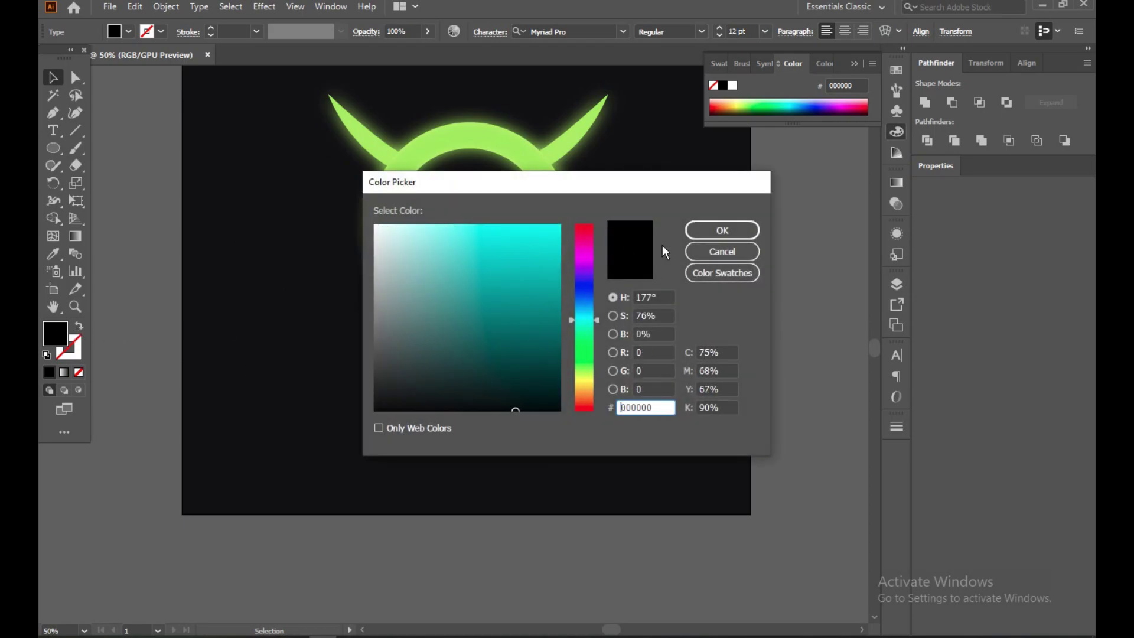
click(391, 252)
click(374, 225)
click(722, 230)
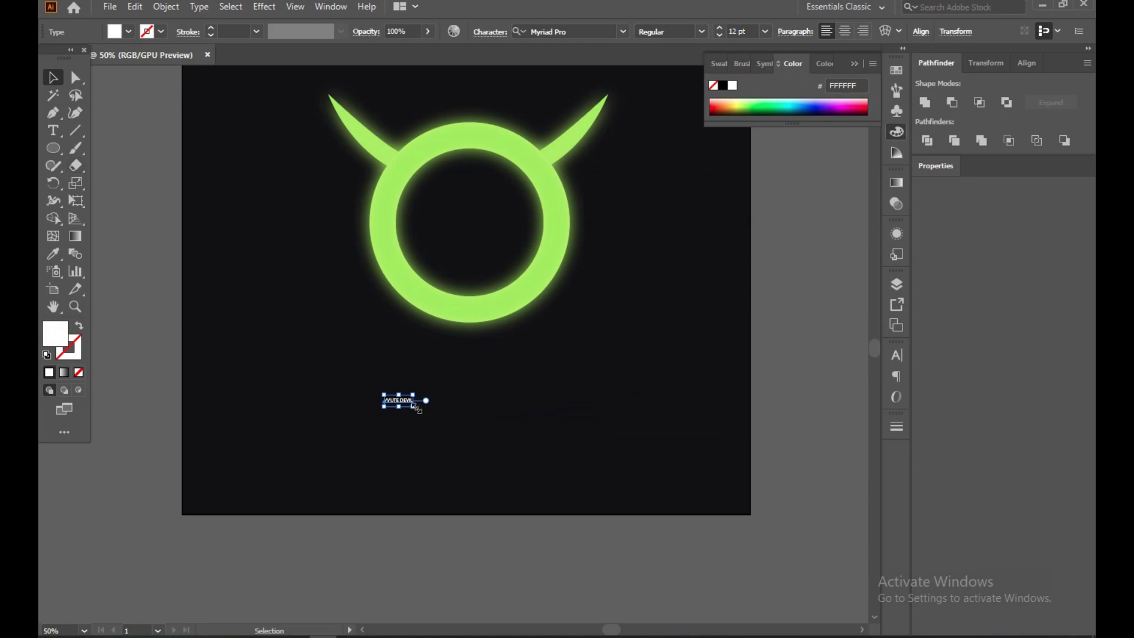
- Enlarge the text to about 124 pt and correct its first letter so it reads CUTE DEVIL
drag(415, 406, 679, 473)
drag(541, 430, 517, 412)
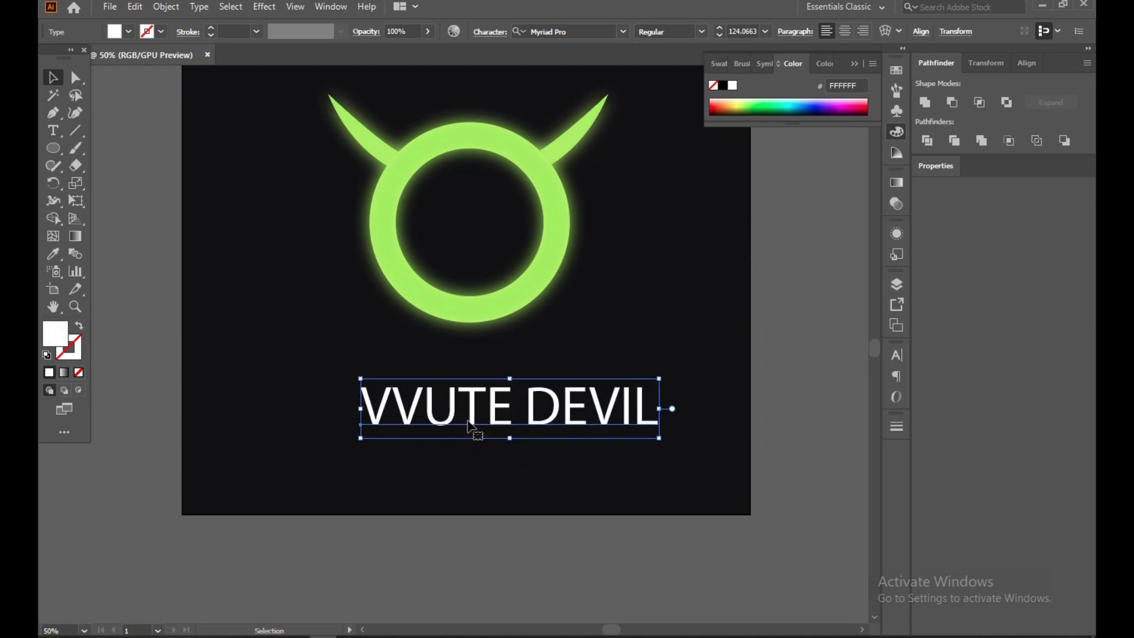
double_click(423, 408)
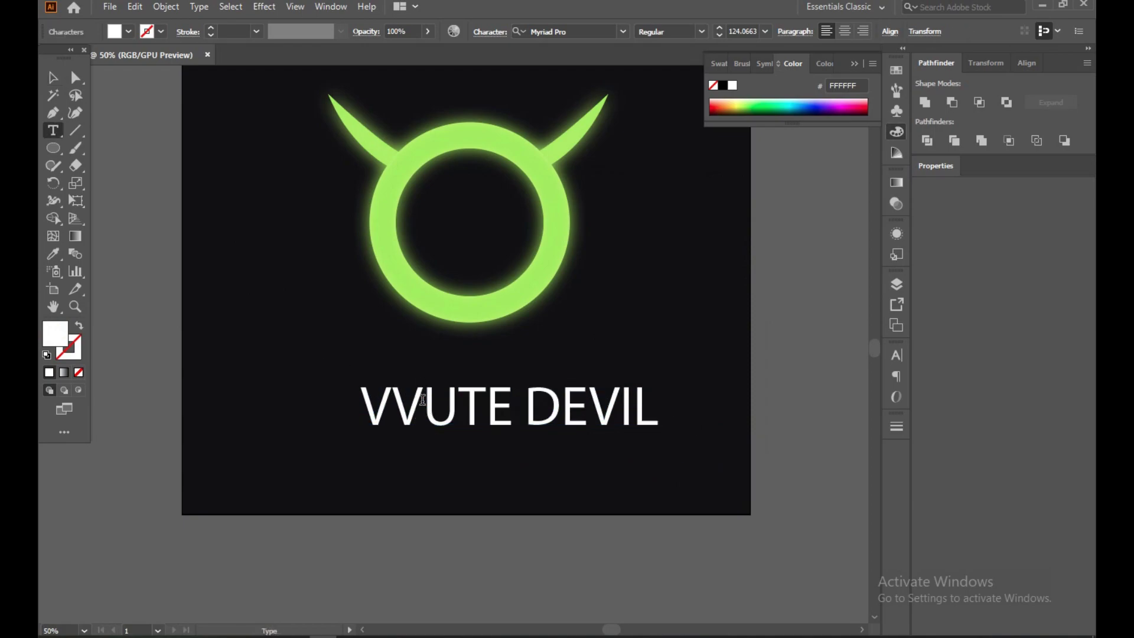
key(BackSpace)
key(BackSpace)
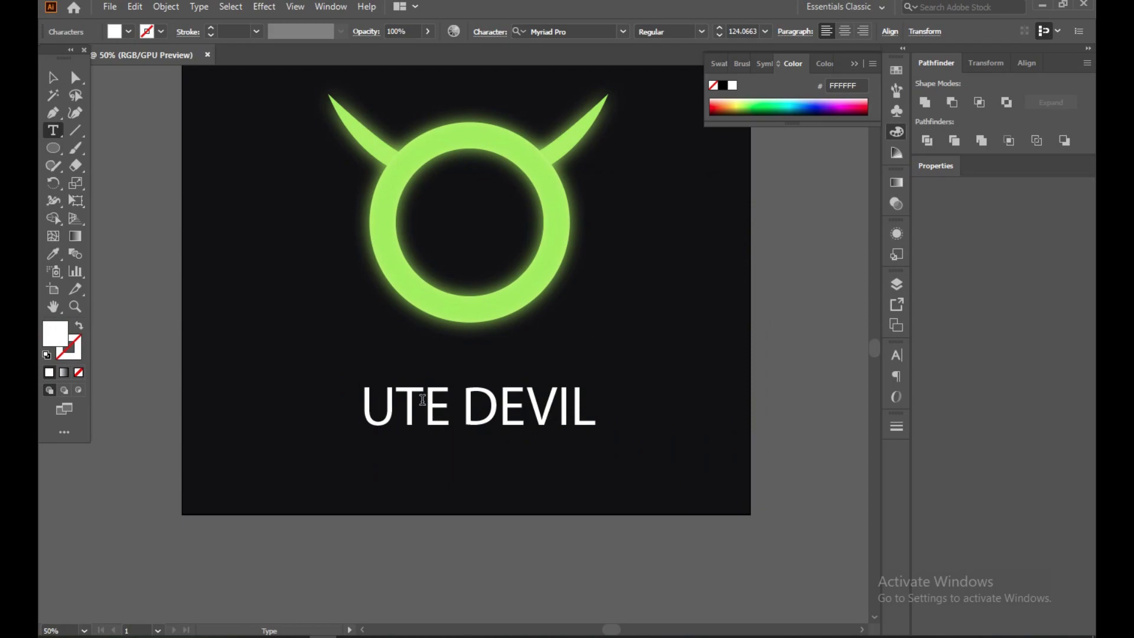
text(V)
key(BackSpace)
text(V)
key(BackSpace)
text(C)
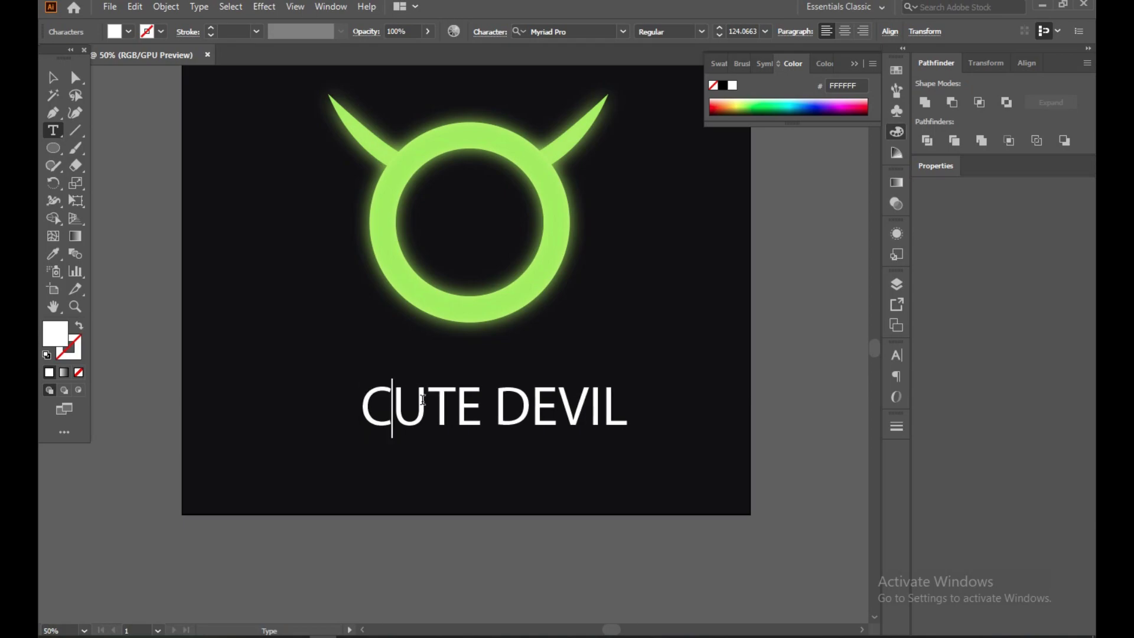
click(53, 78)
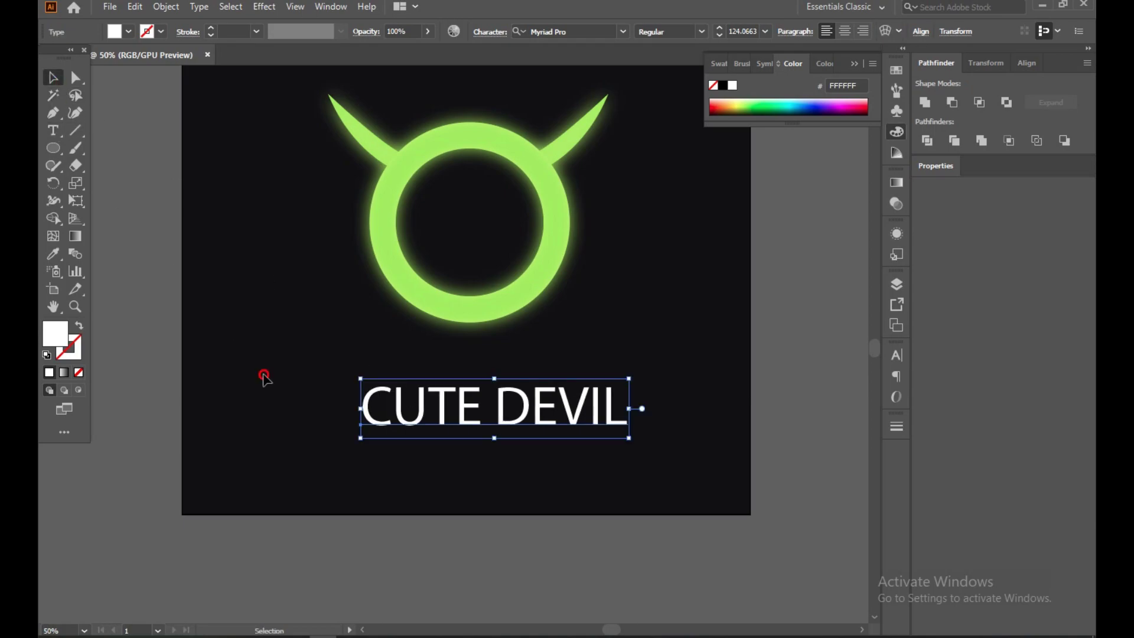
click(299, 381)
click(508, 414)
- Set CUTE DEVIL in Copperplate Gothic Bold and shrink it to about 97.79 pt
click(624, 31)
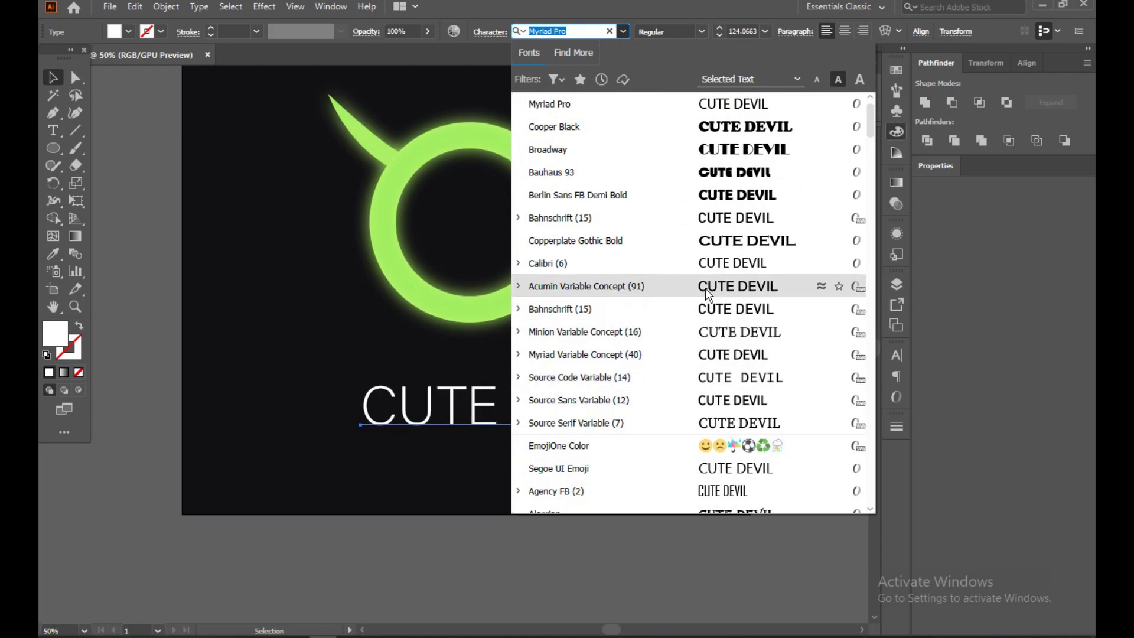
click(722, 244)
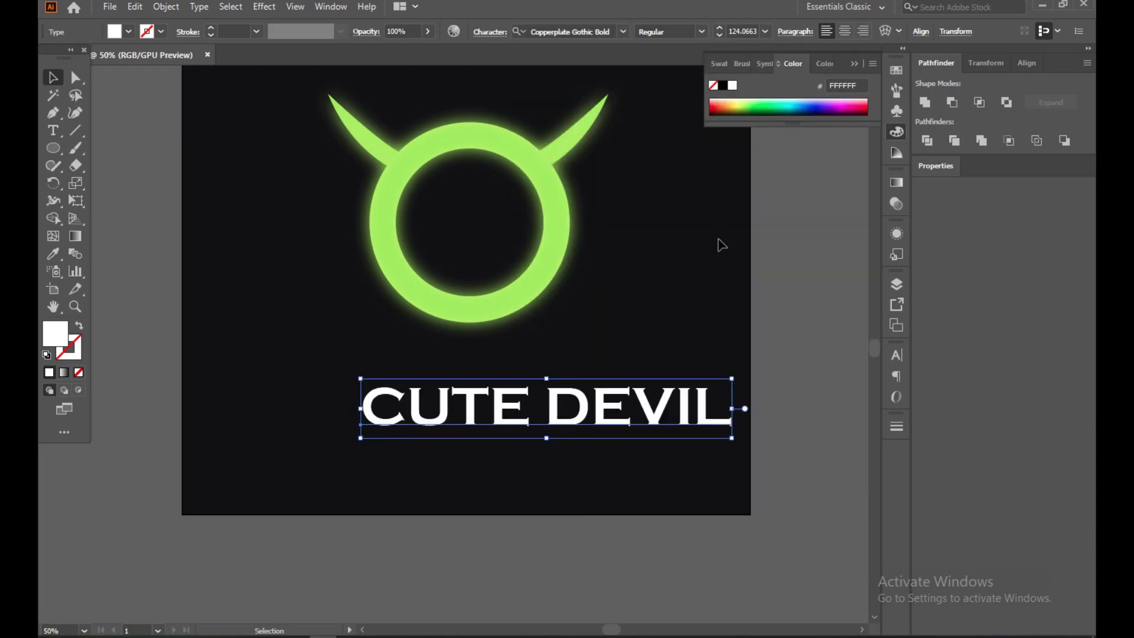
drag(654, 420, 584, 388)
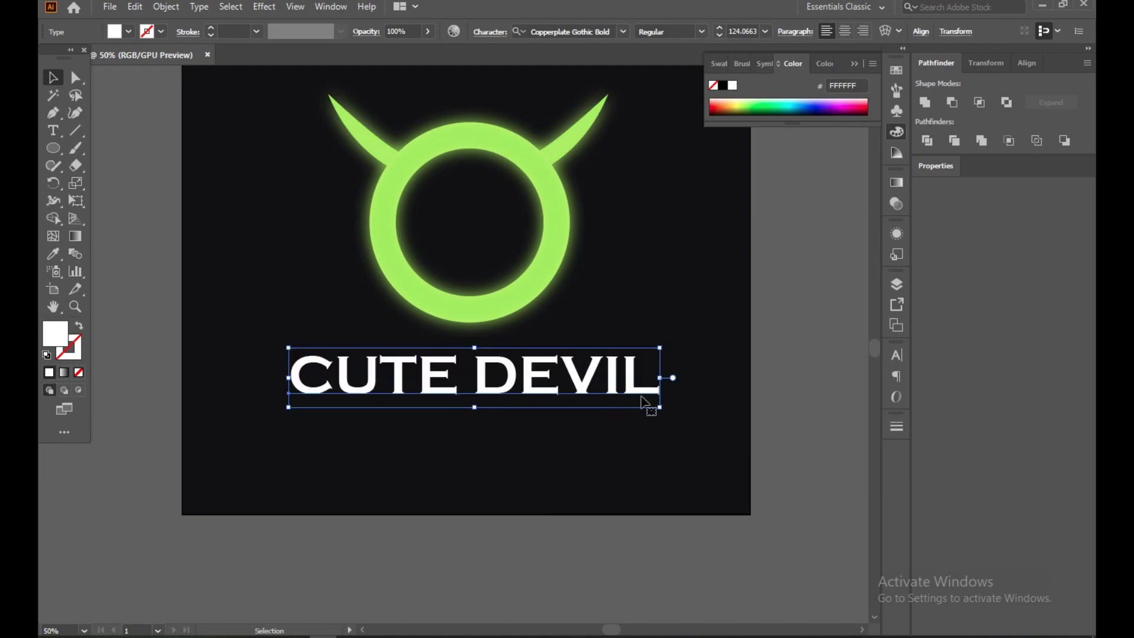
drag(659, 407, 630, 392)
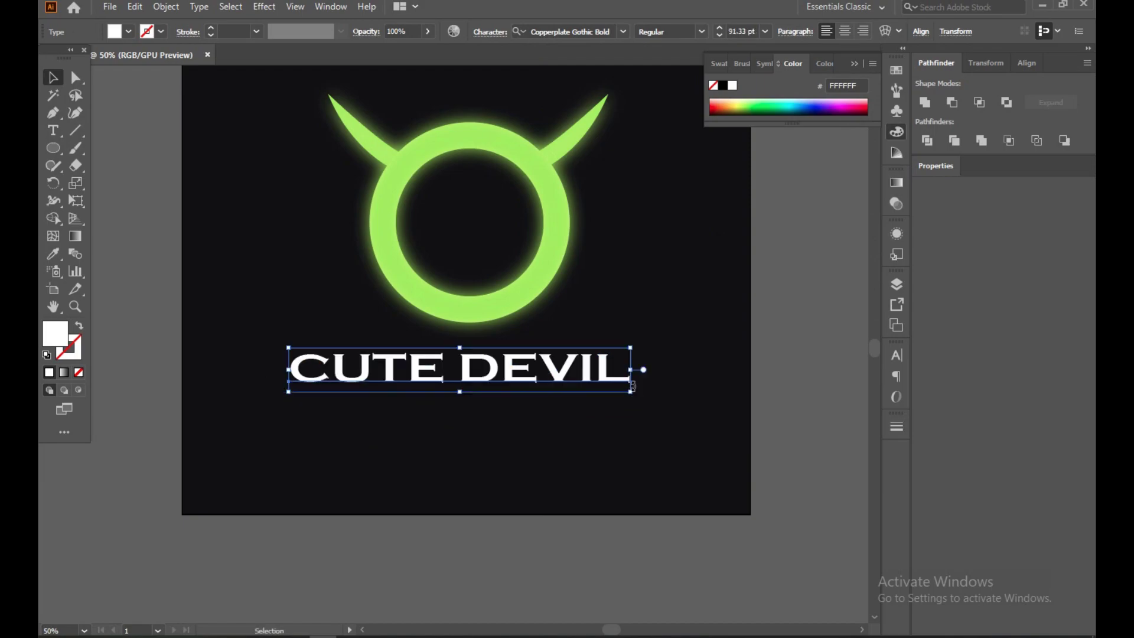
key(ctrl+z)
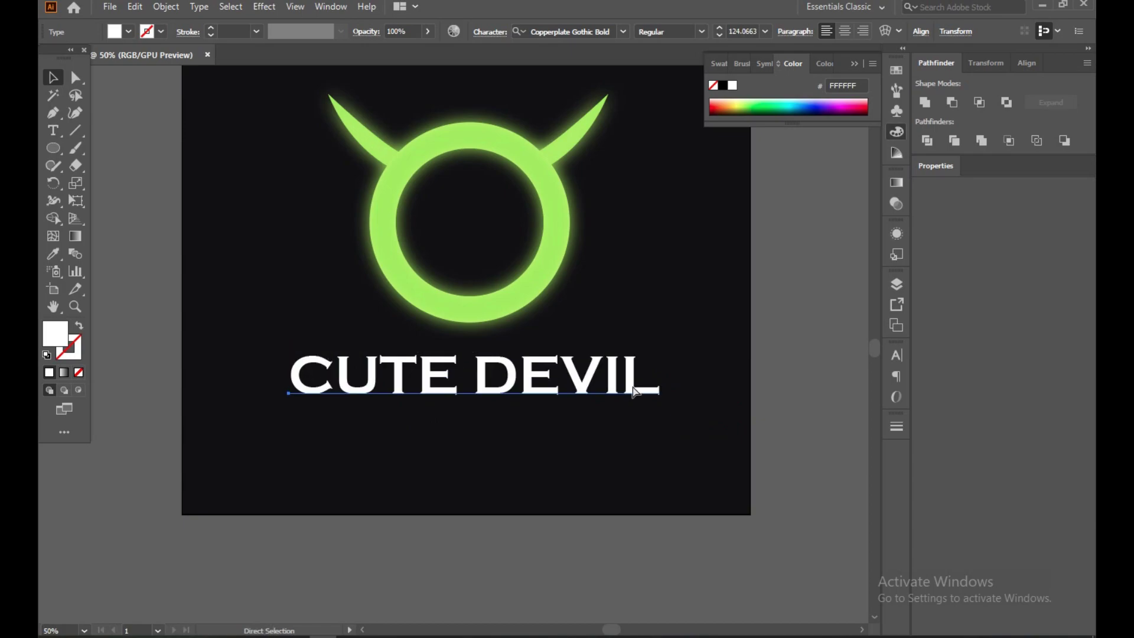
click(635, 392)
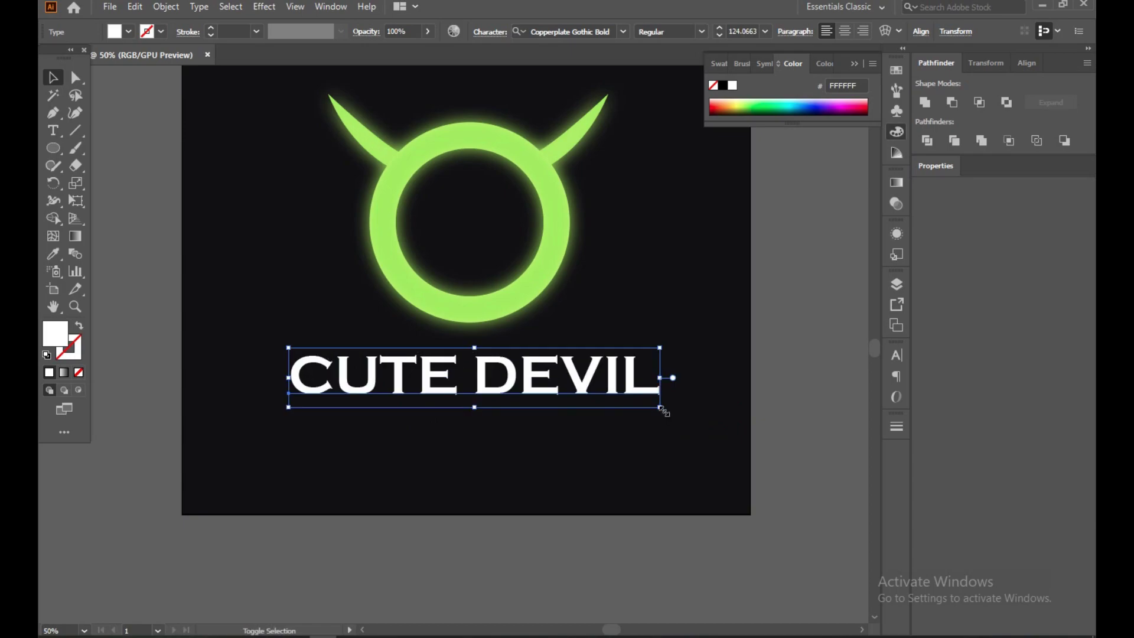
drag(662, 410, 637, 398)
- Move the CUTE DEVIL text right so it sits centred under the ring
click(570, 453)
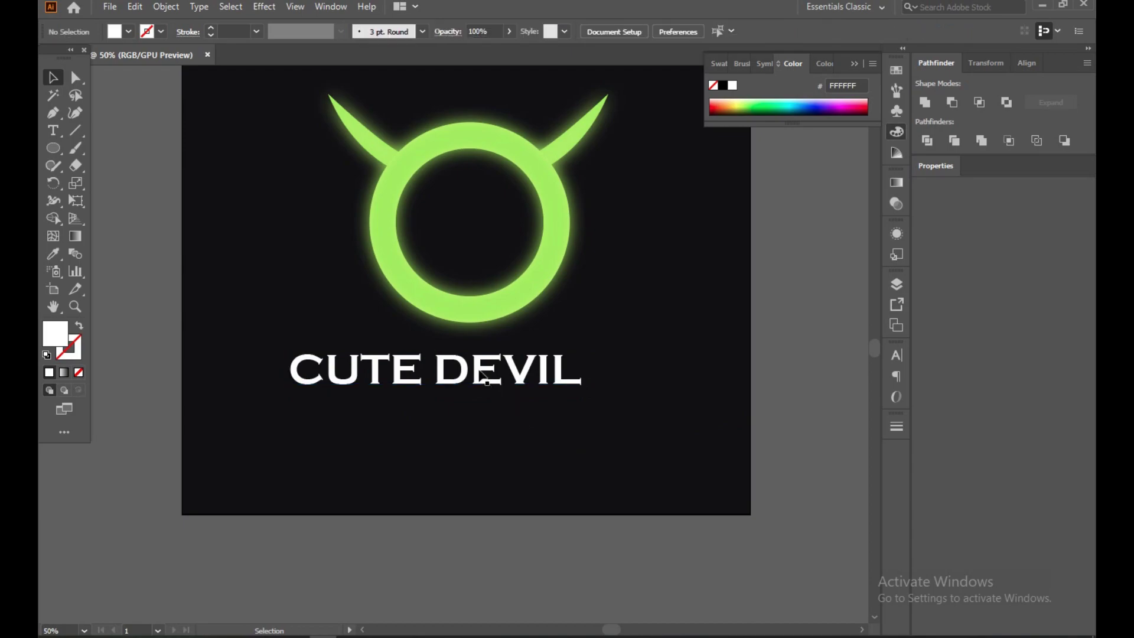
drag(484, 377, 525, 385)
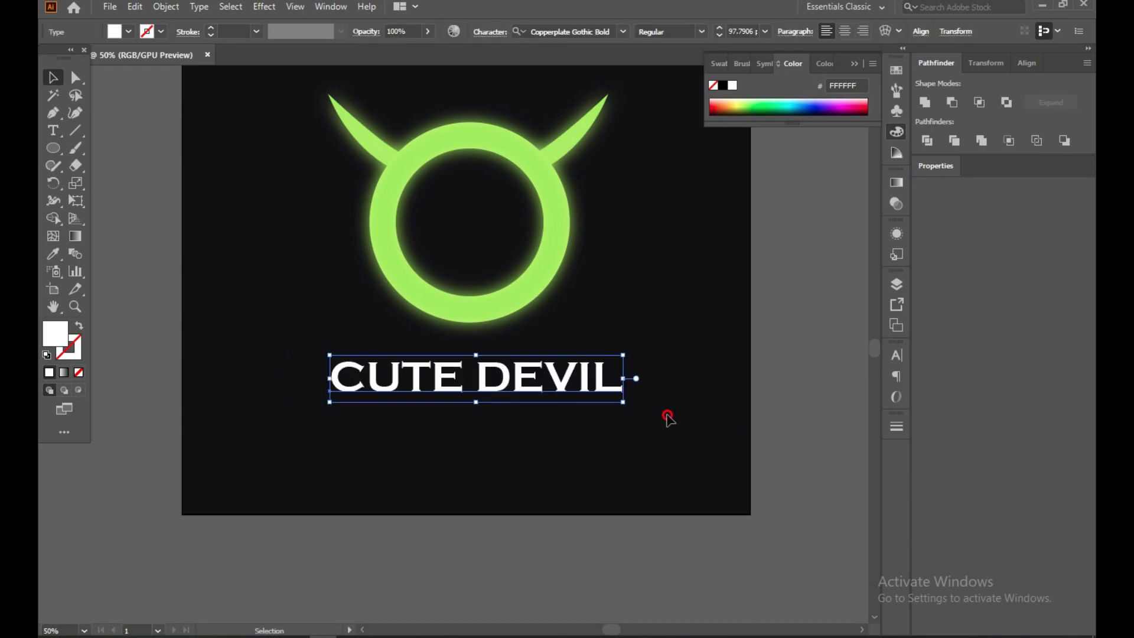
click(667, 418)
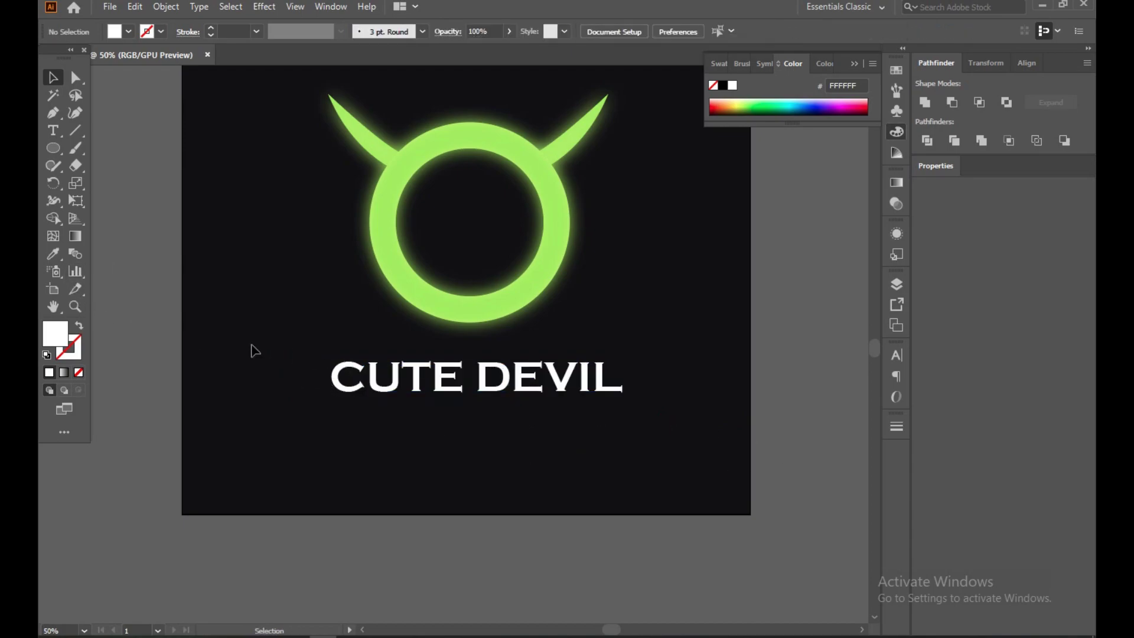
click(473, 393)
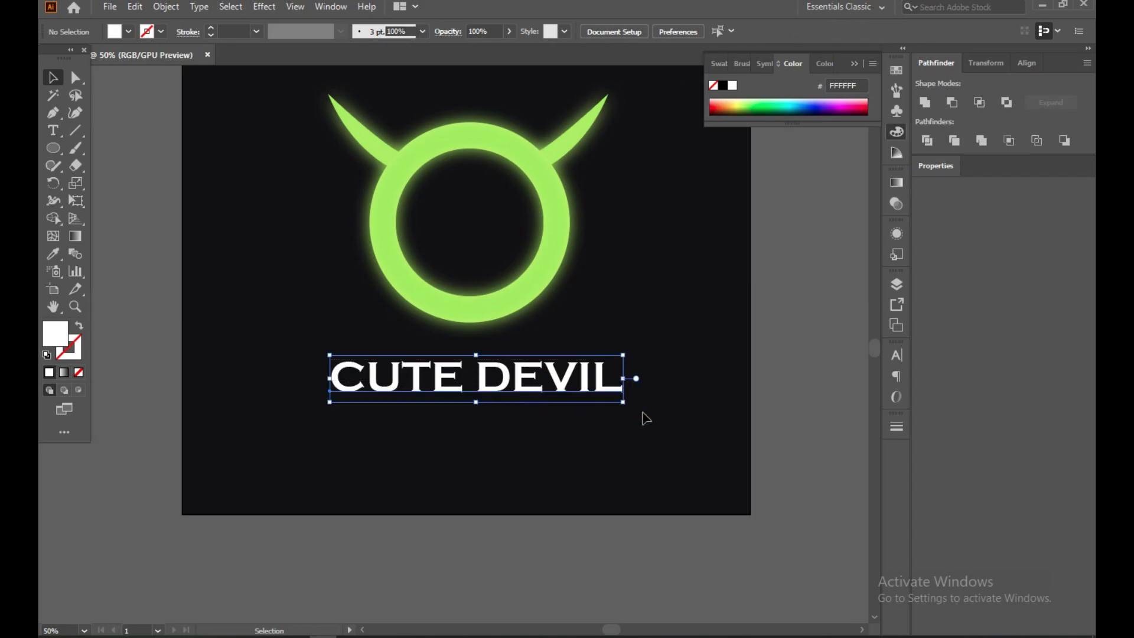
- Expand CUTE DEVIL into shapes and sample the ring's lime green ACEF2B onto it
click(160, 7)
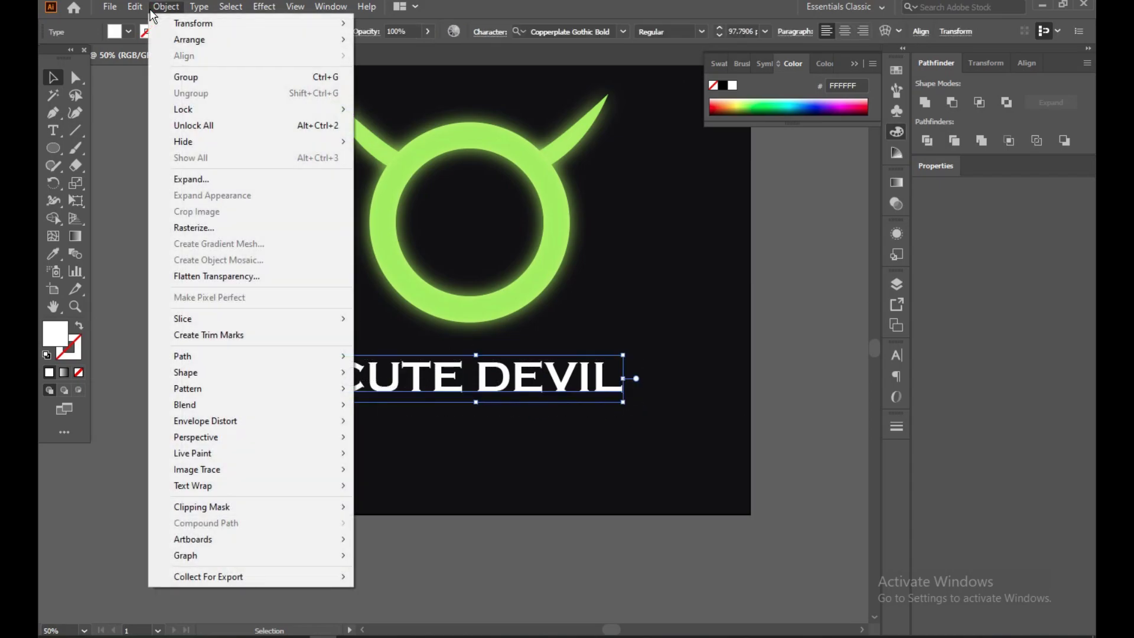
click(207, 181)
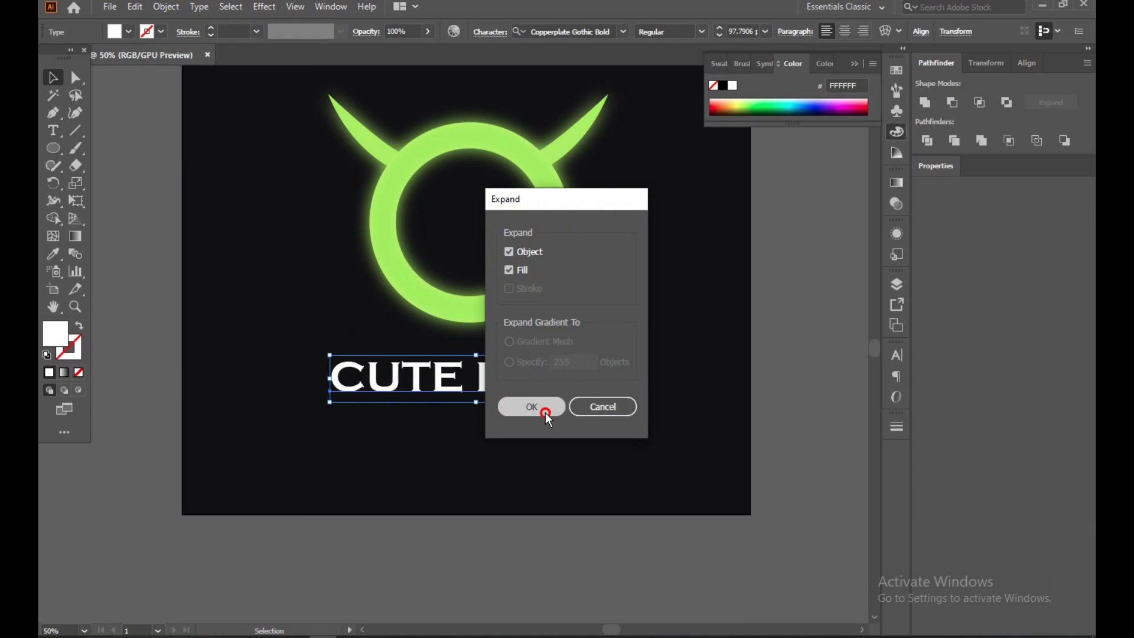
click(544, 411)
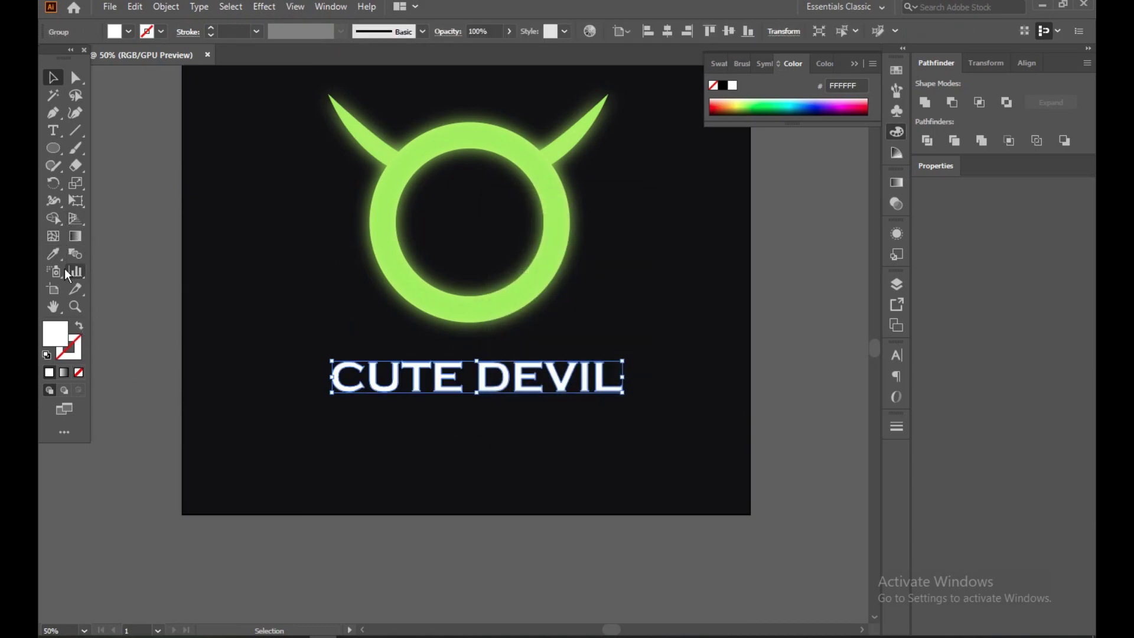
click(54, 254)
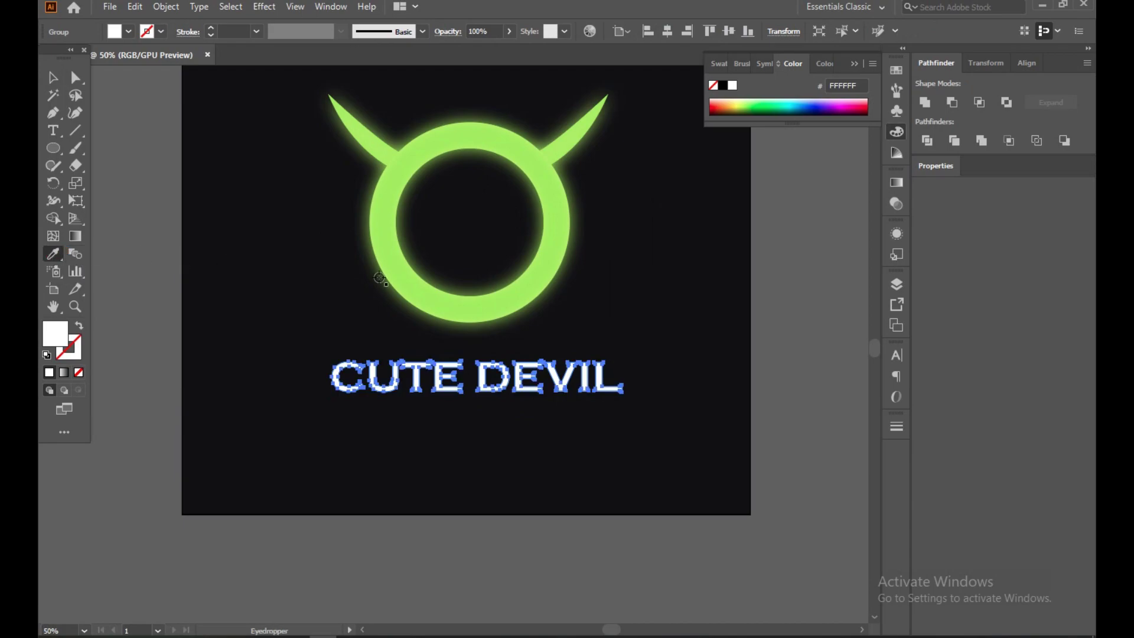
click(405, 279)
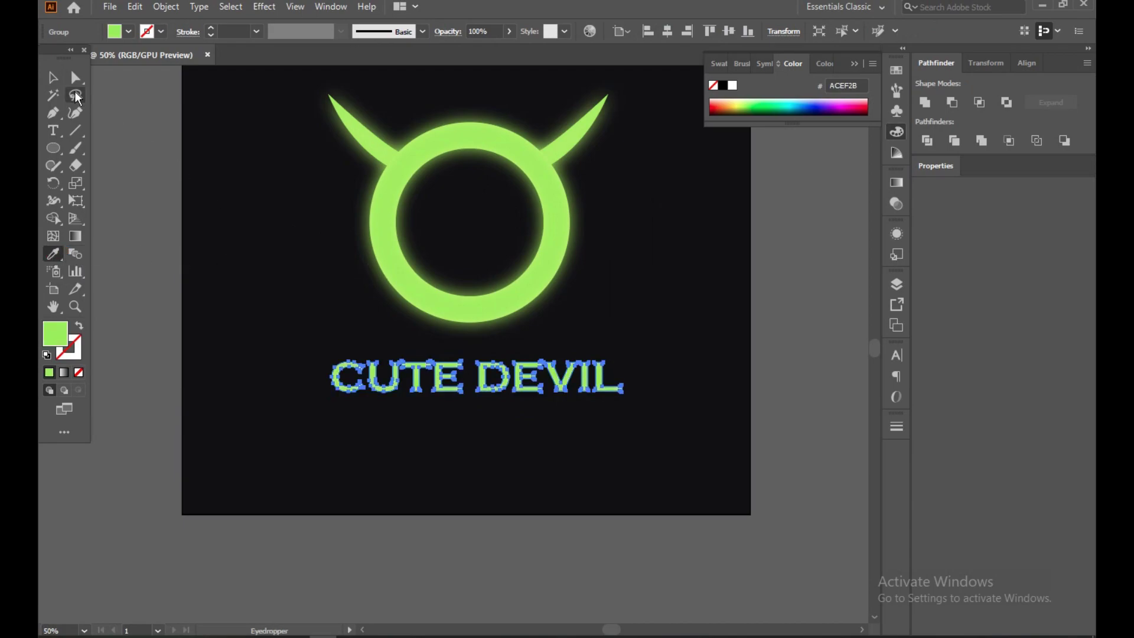
click(53, 78)
click(121, 219)
drag(286, 349, 665, 429)
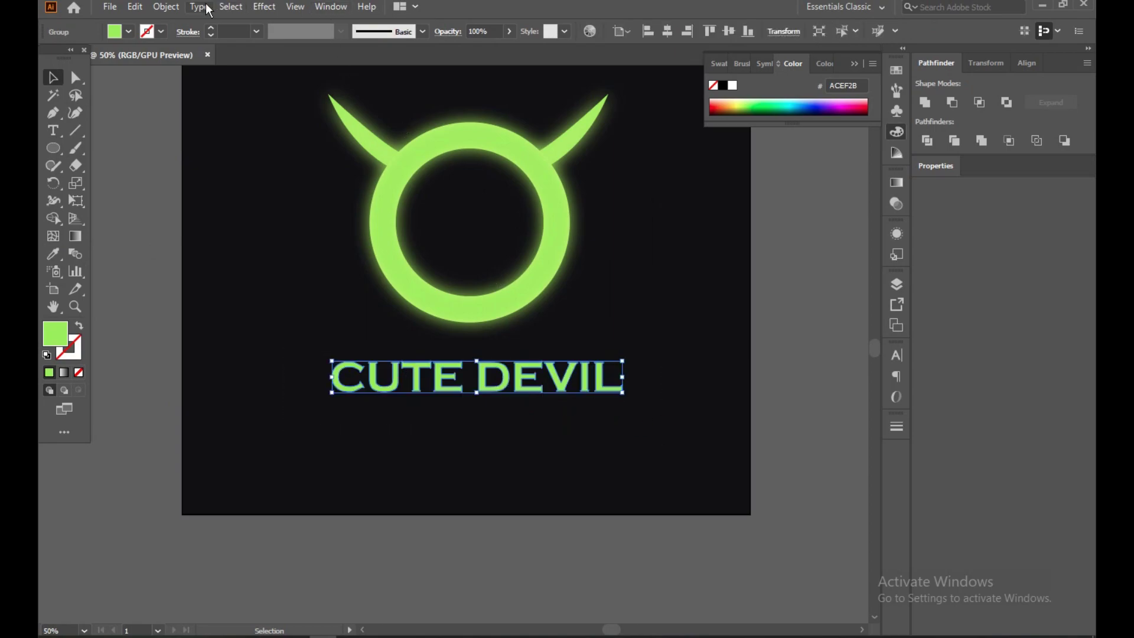
- Copy the CUTE DEVIL lettering and paste a duplicate in place on top
click(264, 7)
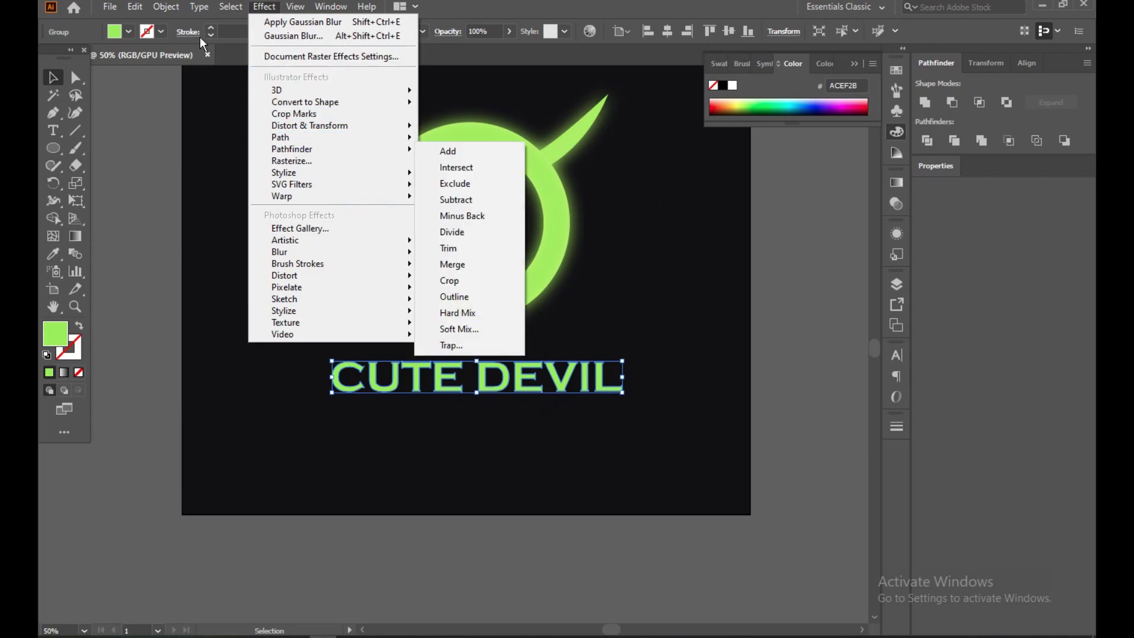
click(537, 149)
click(110, 6)
click(135, 7)
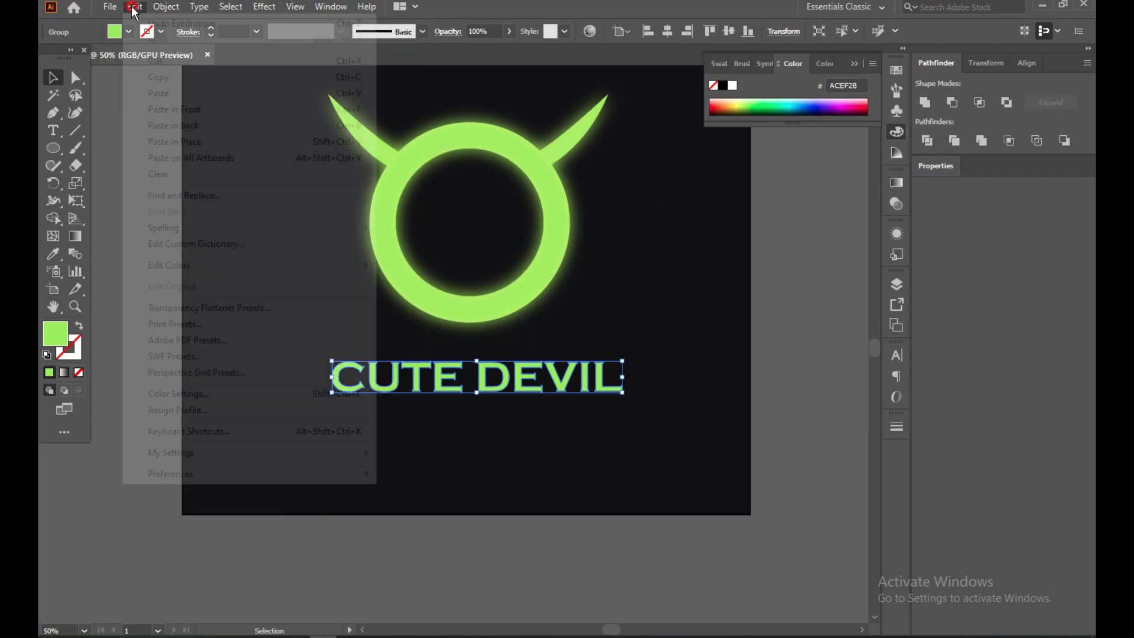
click(134, 6)
click(169, 78)
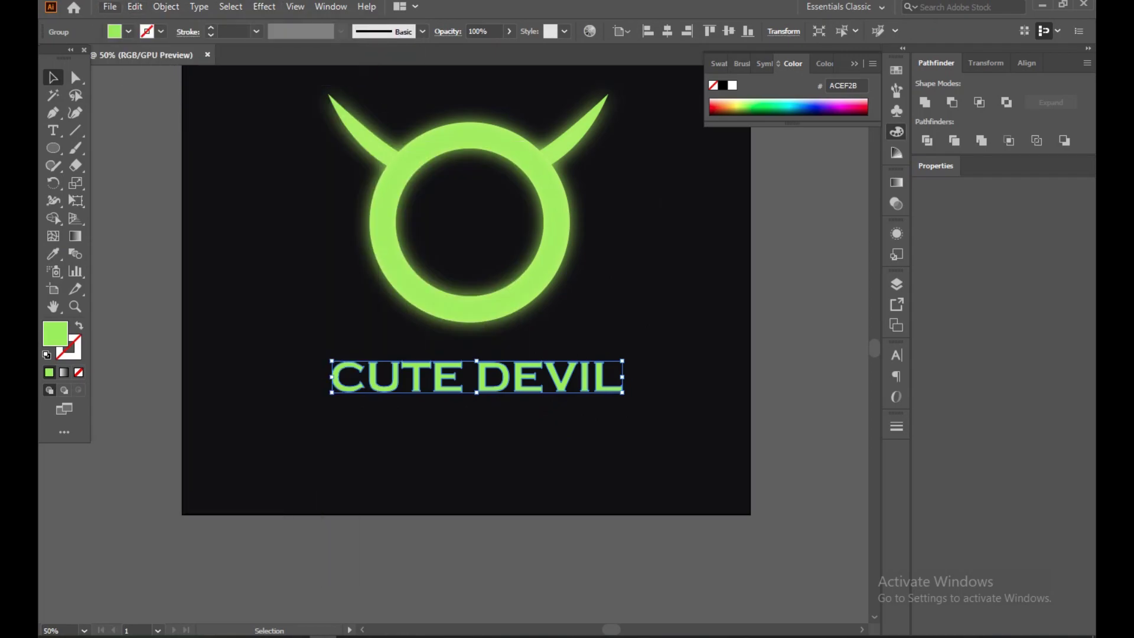
click(146, 11)
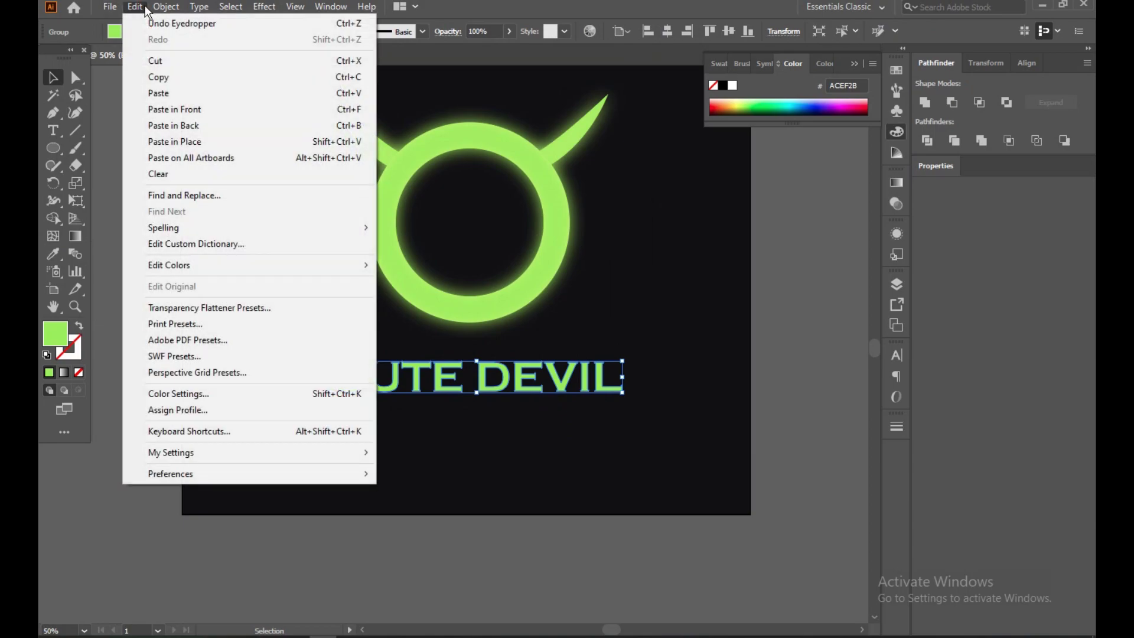
click(172, 147)
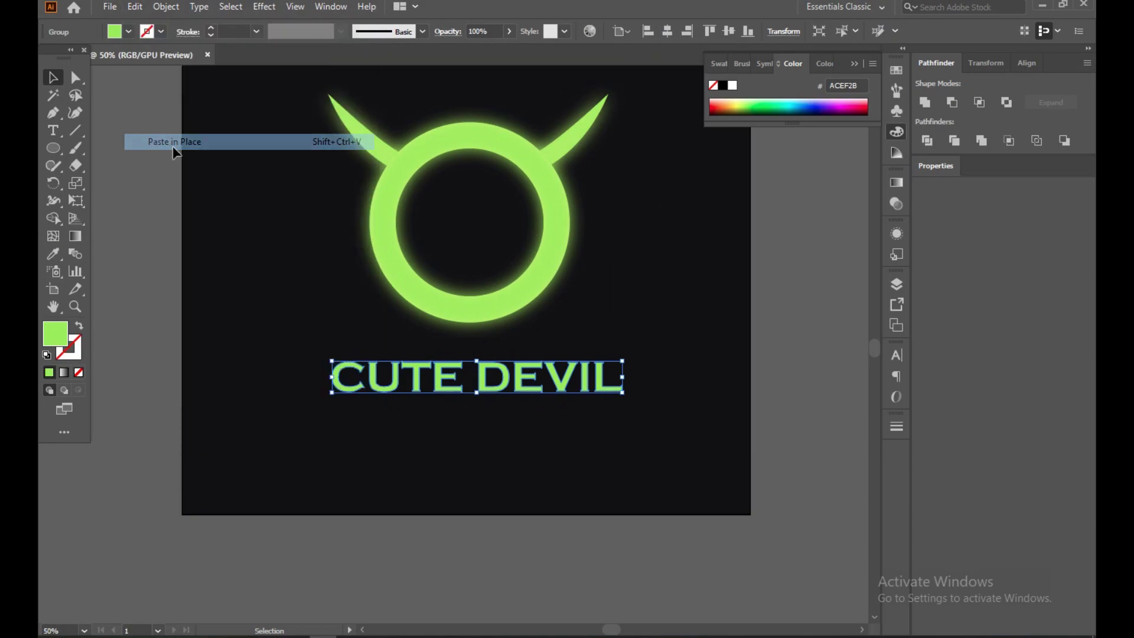
- Give the text copy a Soft Light inner glow at 75% and 20 px
click(264, 6)
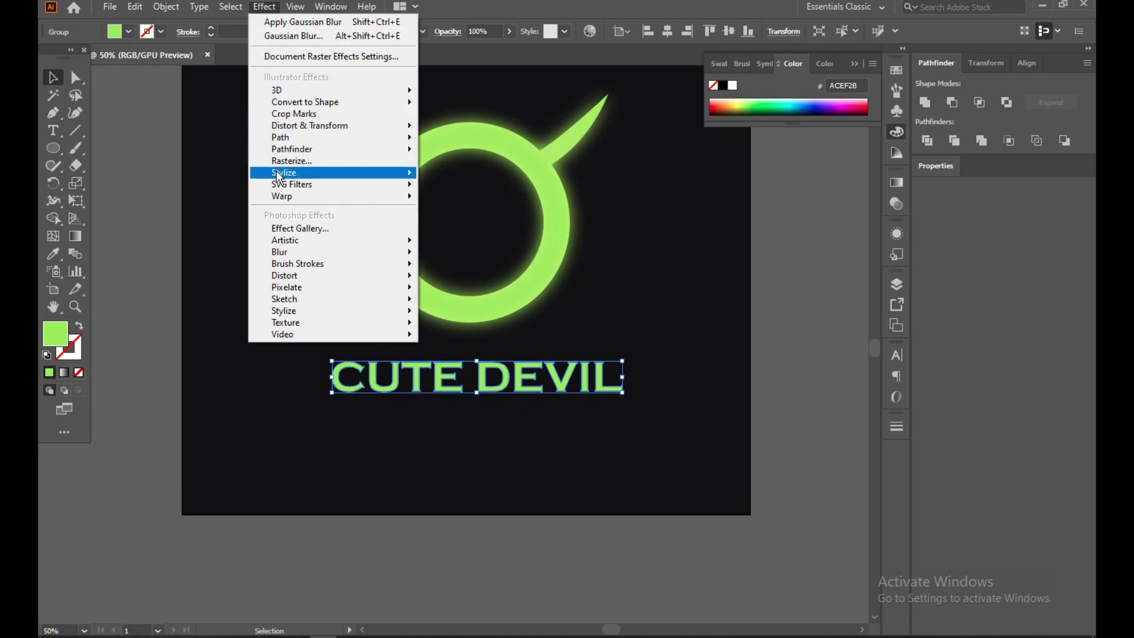
mouse_move(280, 176)
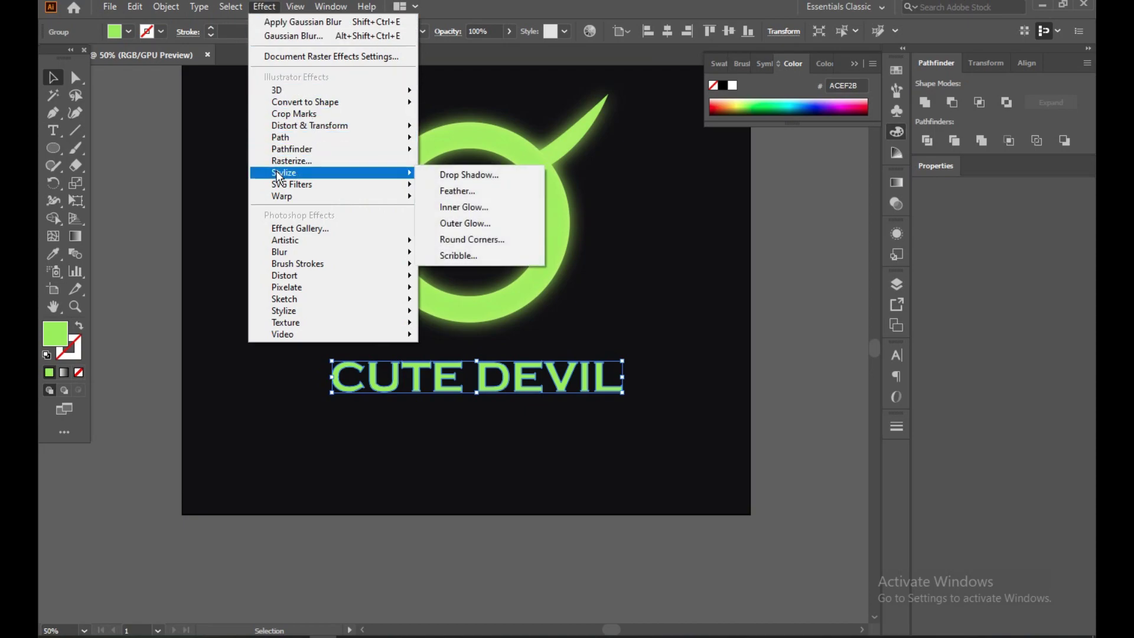
click(452, 207)
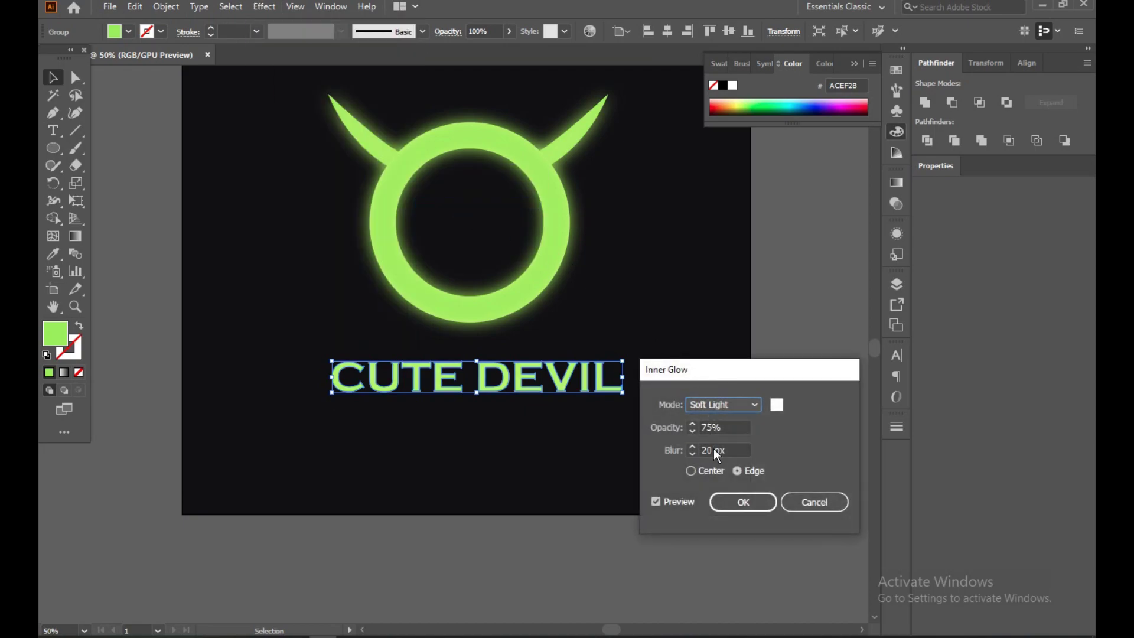
click(724, 502)
- Blur the text copy with a Gaussian blur of about 19.5 px
click(264, 7)
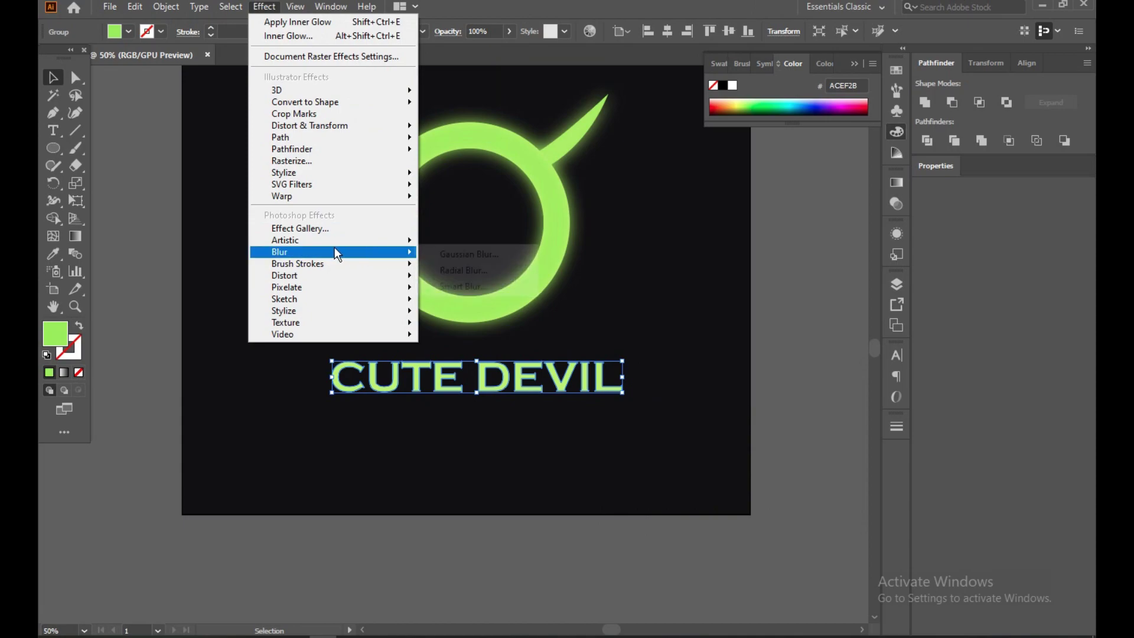
click(452, 248)
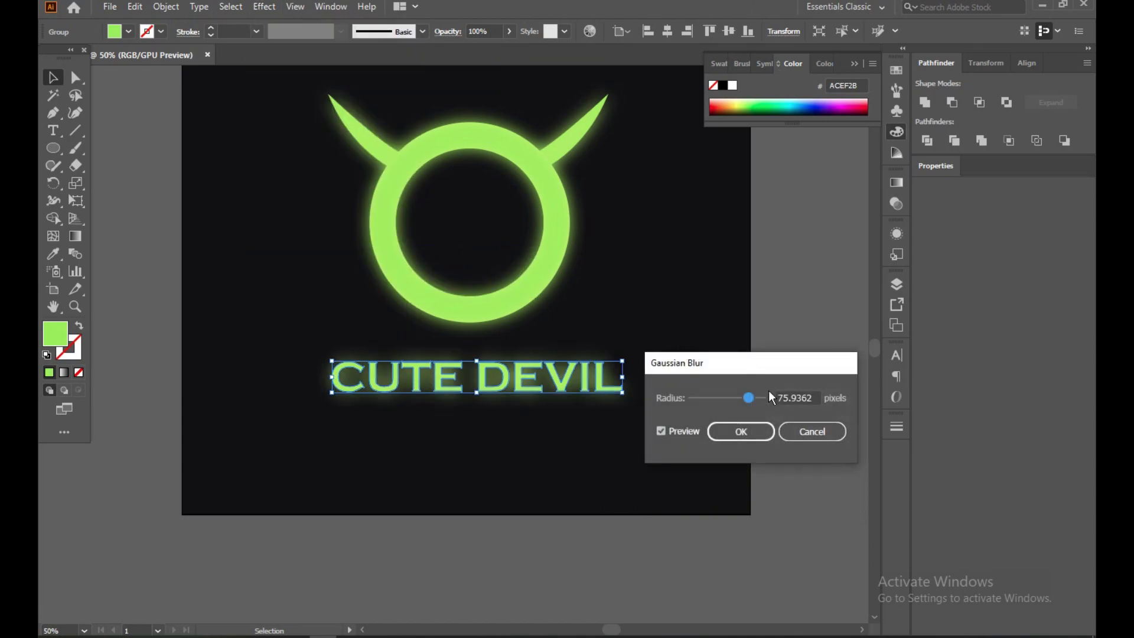
drag(750, 398, 744, 398)
drag(745, 402, 732, 402)
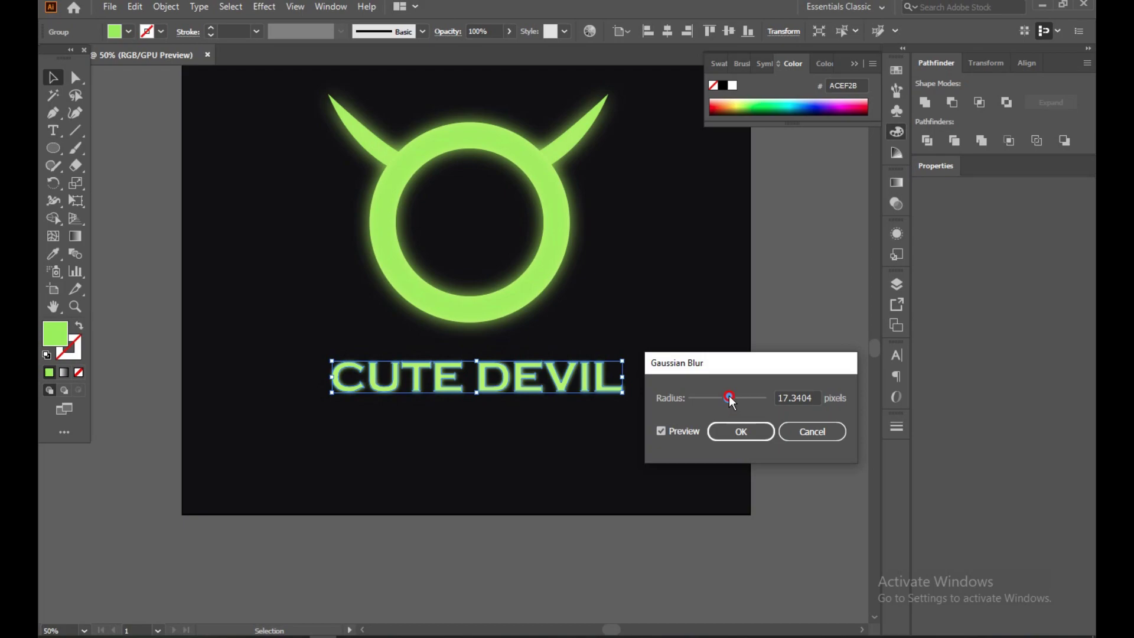
drag(732, 403, 732, 403)
click(738, 431)
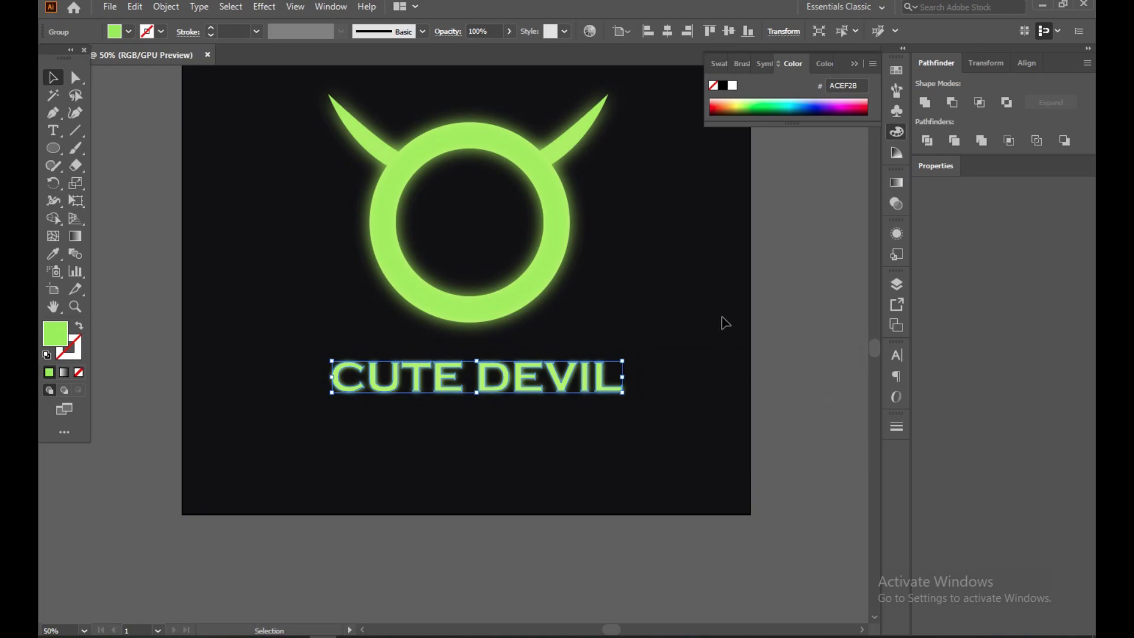
click(724, 314)
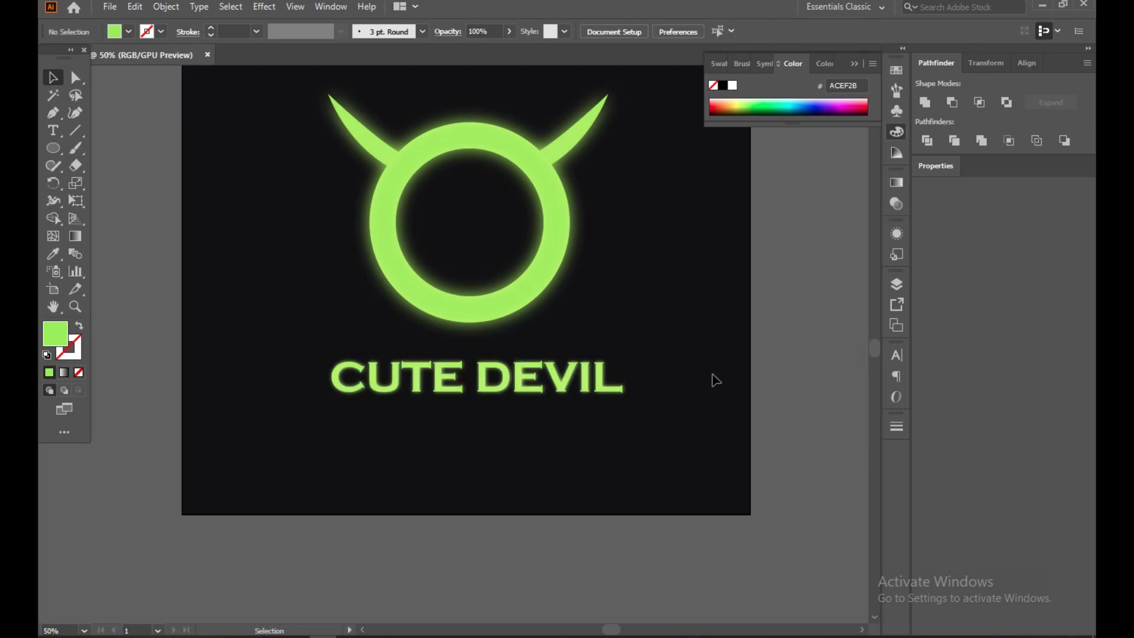
- Nudge the lettering right, try a drop shadow on the ring logo, and lower the green oval
drag(293, 355, 541, 374)
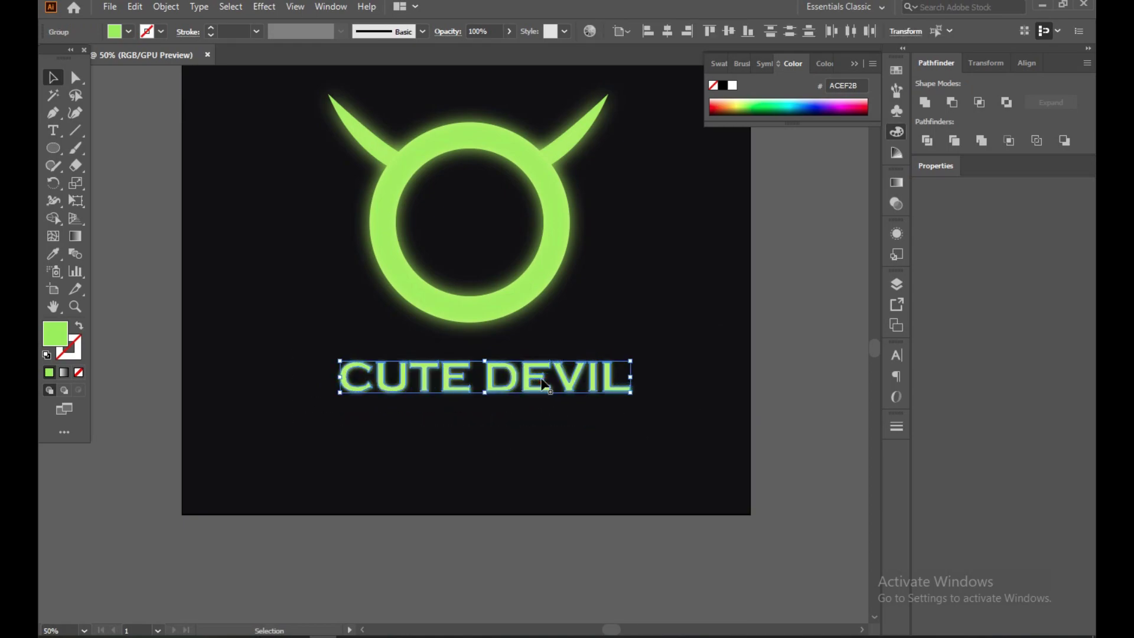
click(709, 335)
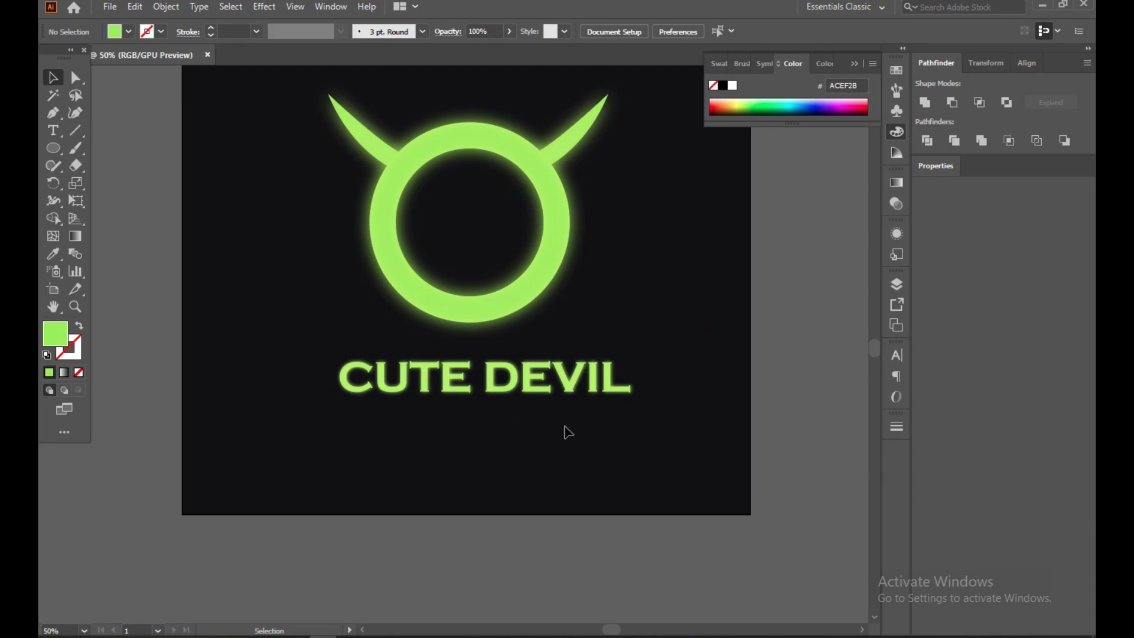
drag(321, 362, 658, 438)
drag(668, 192, 453, 239)
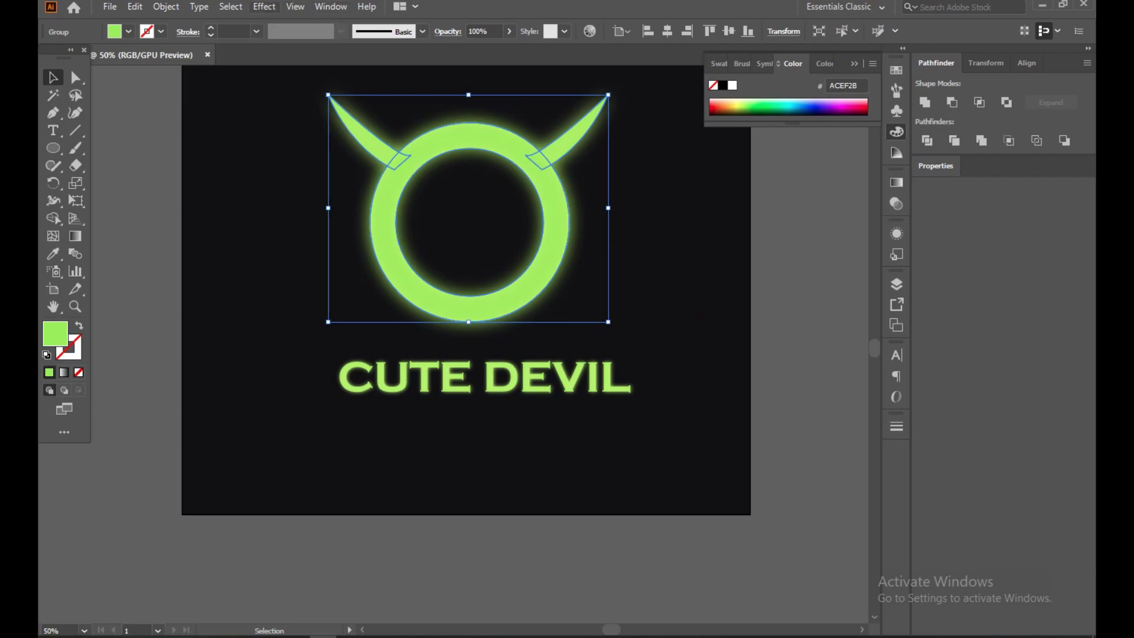
click(264, 7)
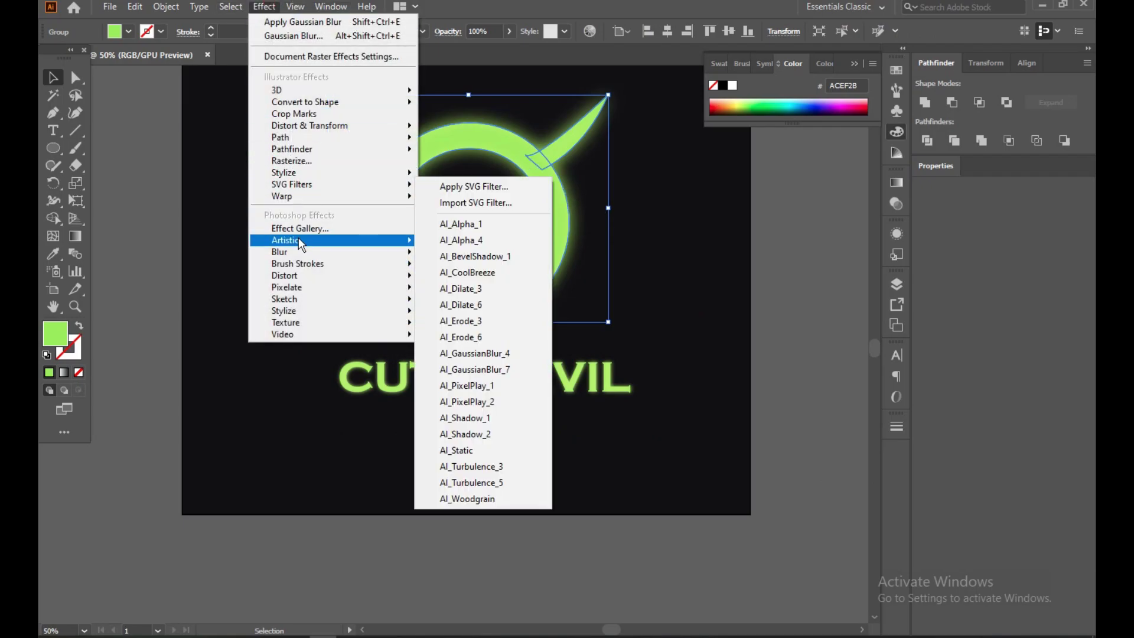
mouse_move(295, 173)
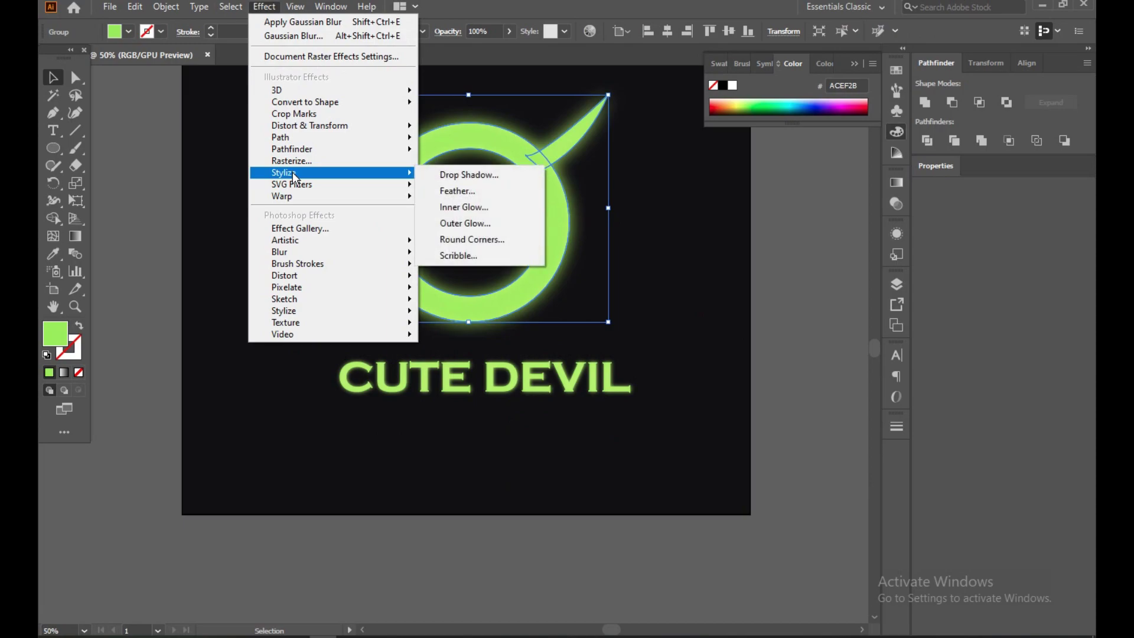
click(452, 179)
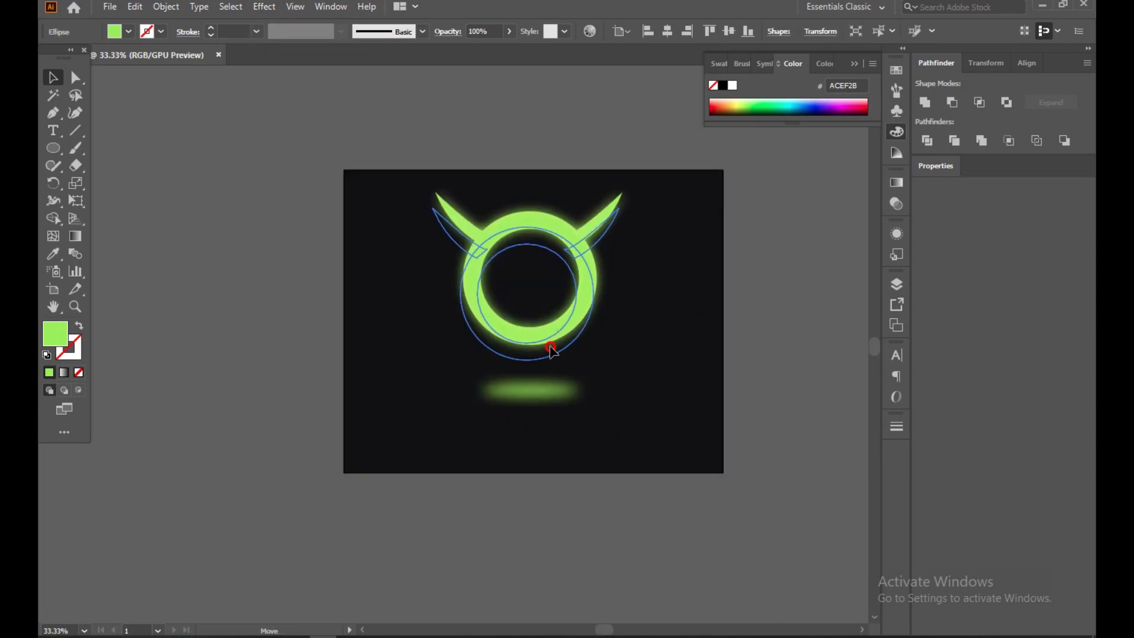
drag(552, 349, 553, 353)
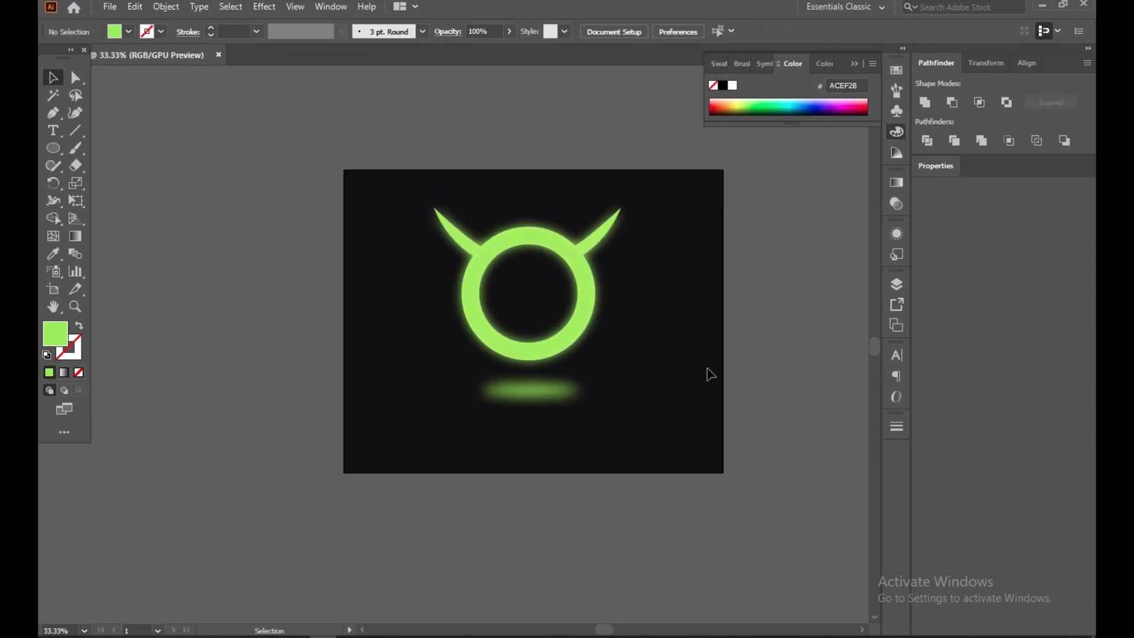
- Select all the artwork and centre it horizontally relative to the artboard
drag(387, 246, 738, 463)
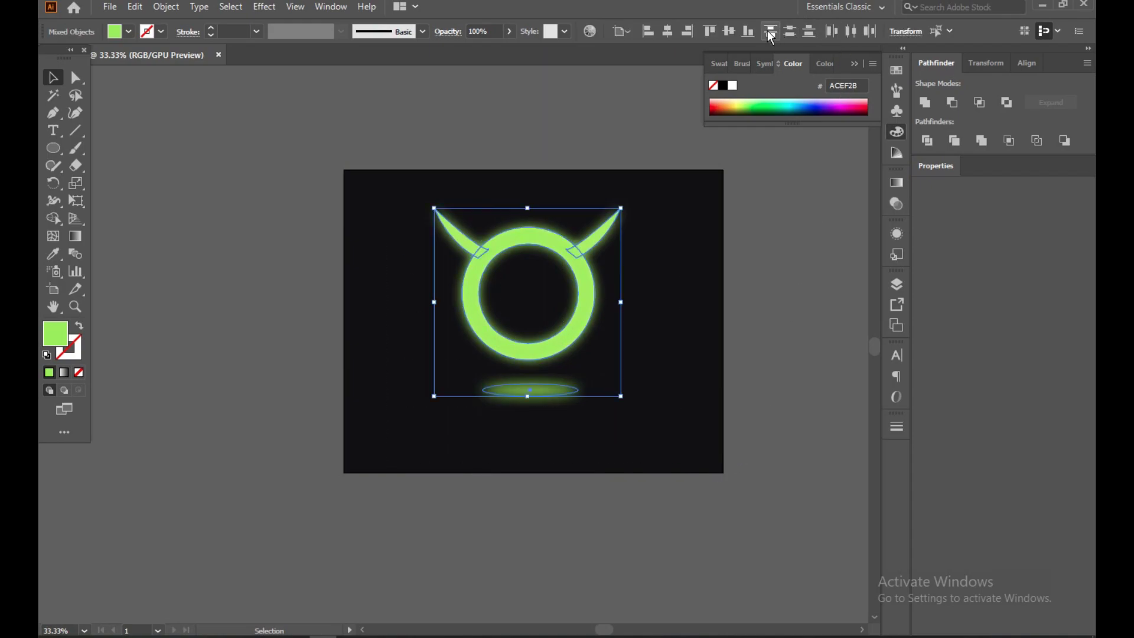
click(629, 33)
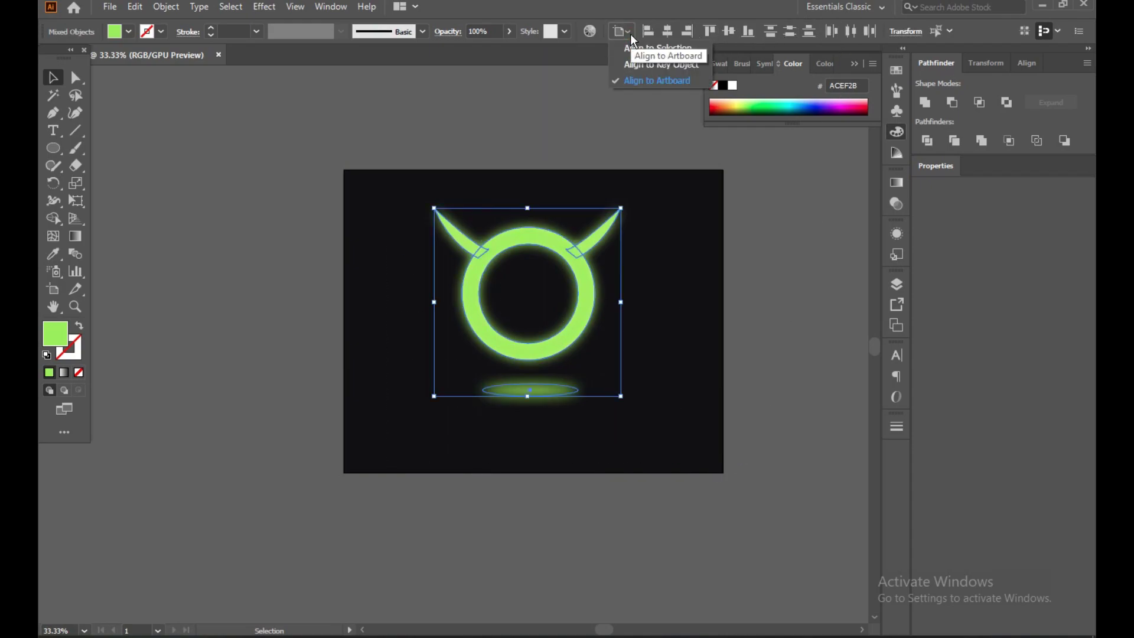
click(629, 84)
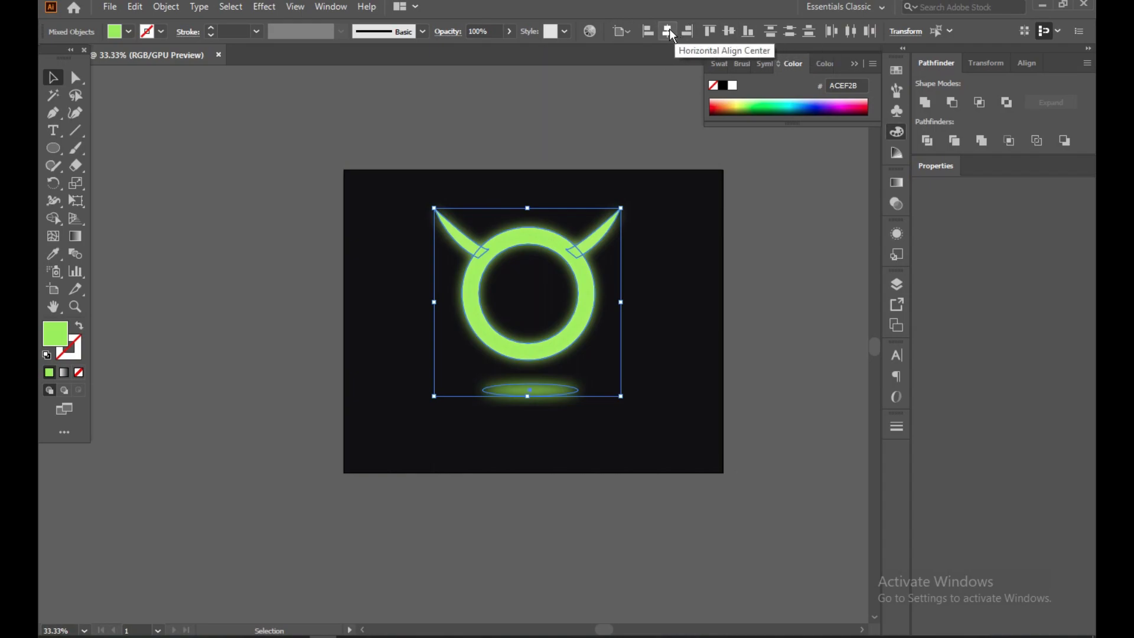
click(727, 332)
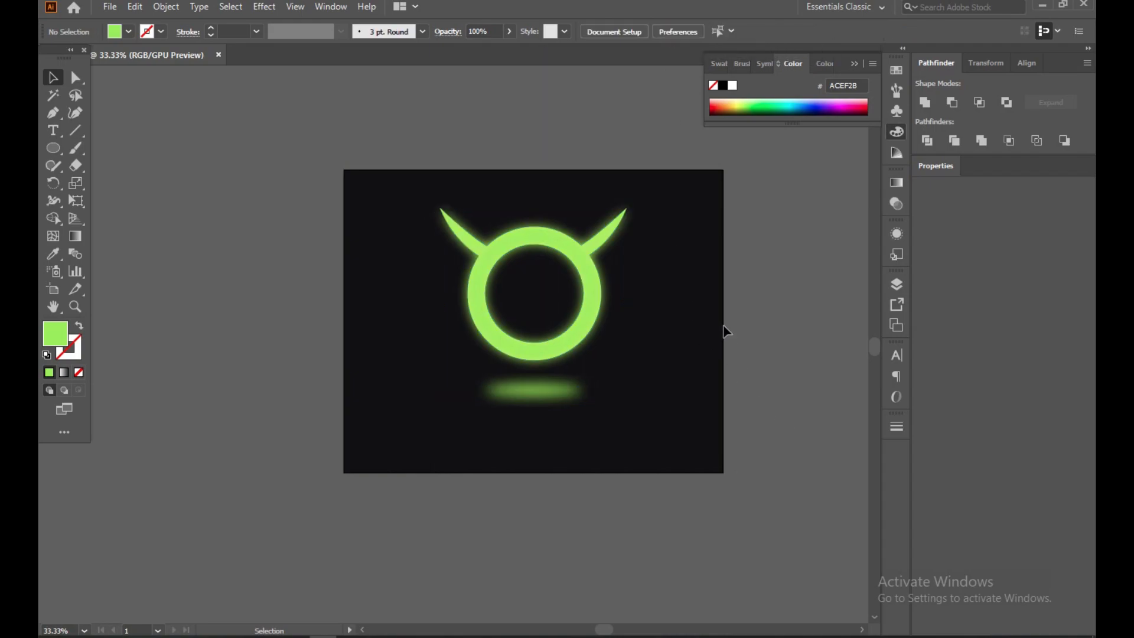